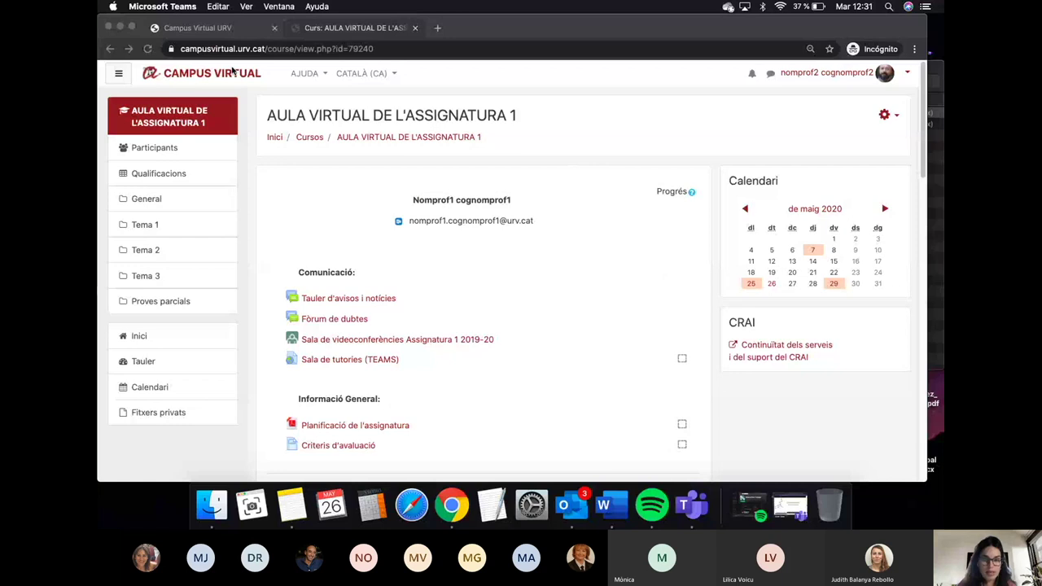
Show the browser full screen and examine the progress checkboxes beside the course's resources and activities, from Comunicació through Proves parcials
key(ctrl+super+f)
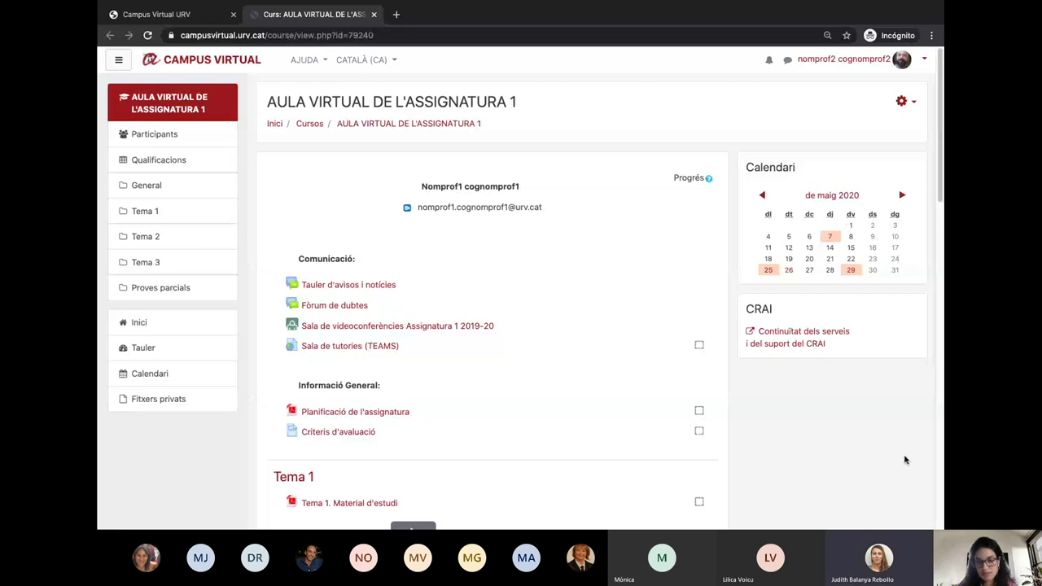
mouse_move(828, 525)
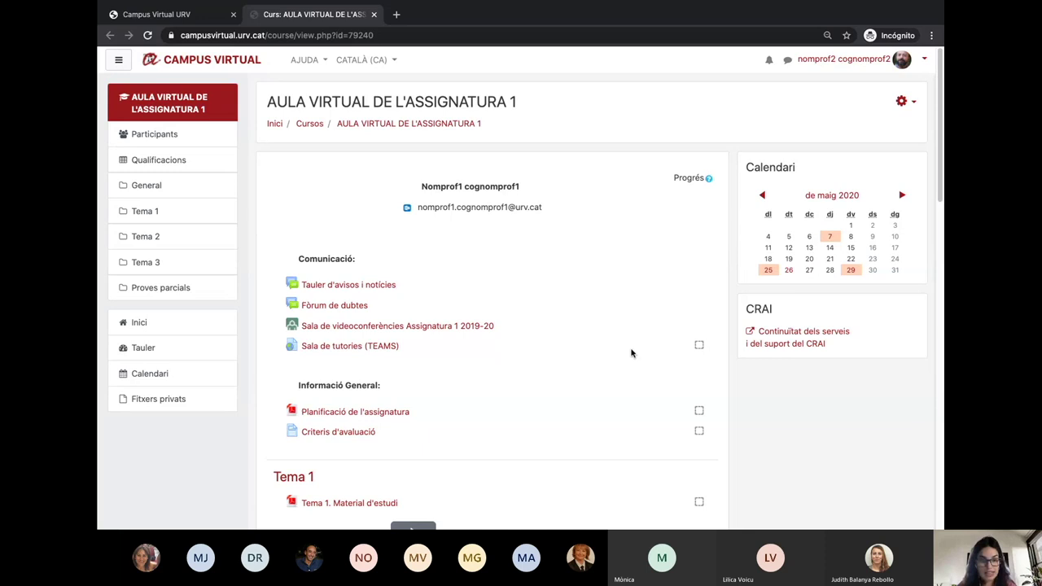
click(699, 344)
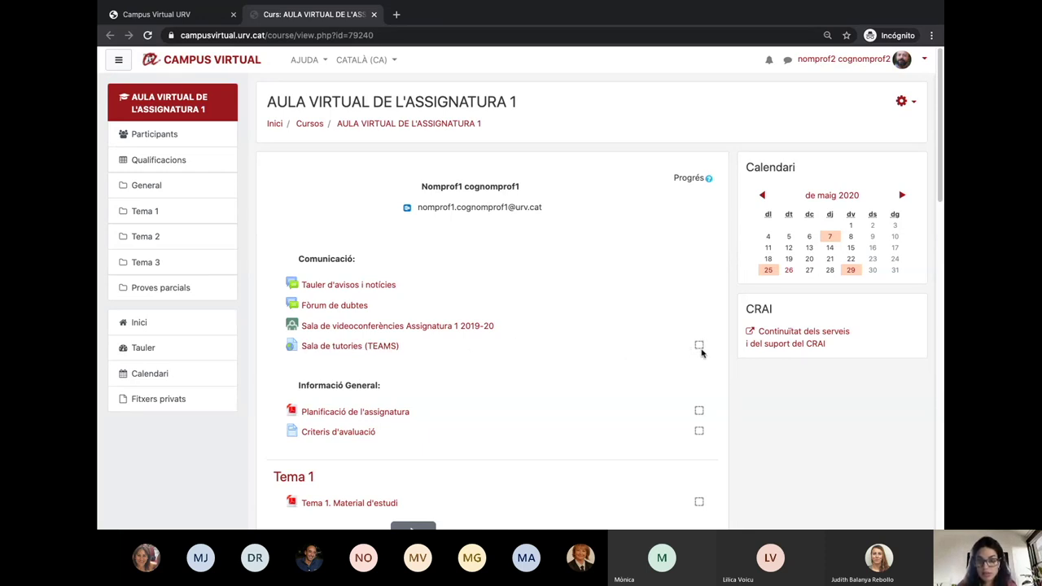
scroll(705, 375, down, 1)
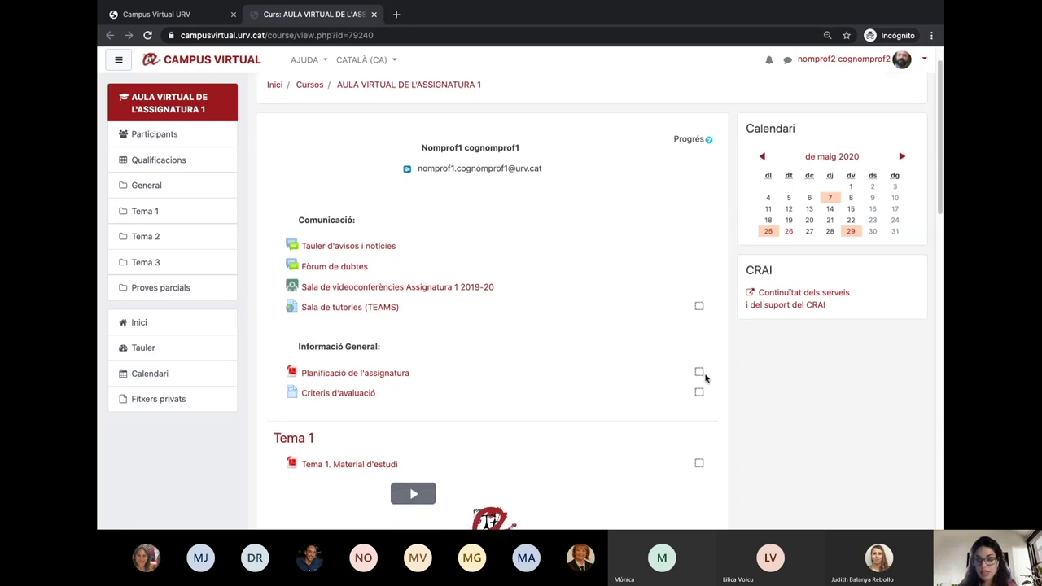
scroll(705, 376, down, 1)
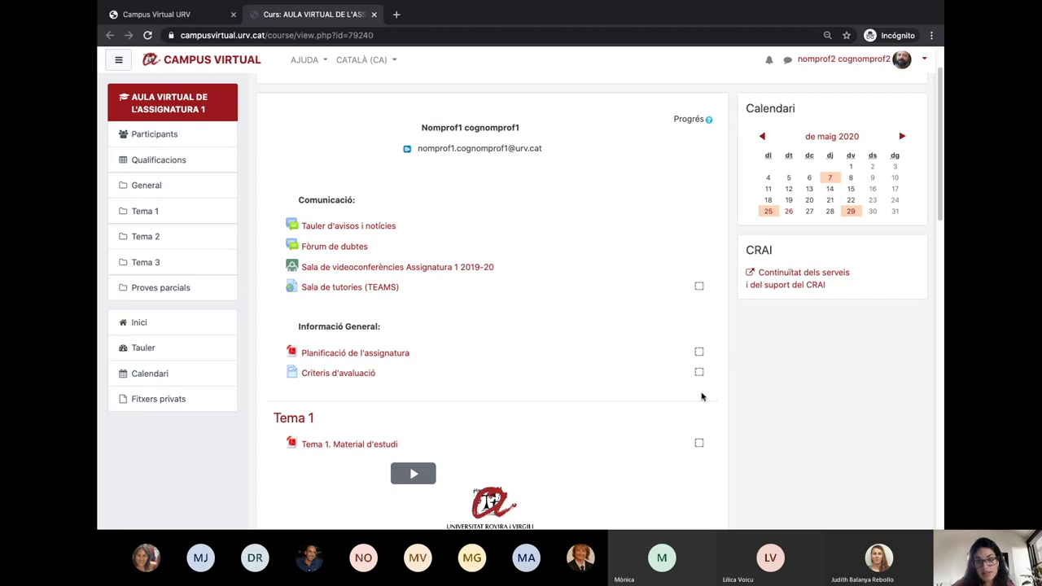
scroll(701, 396, down, 4)
scroll(702, 396, down, 5)
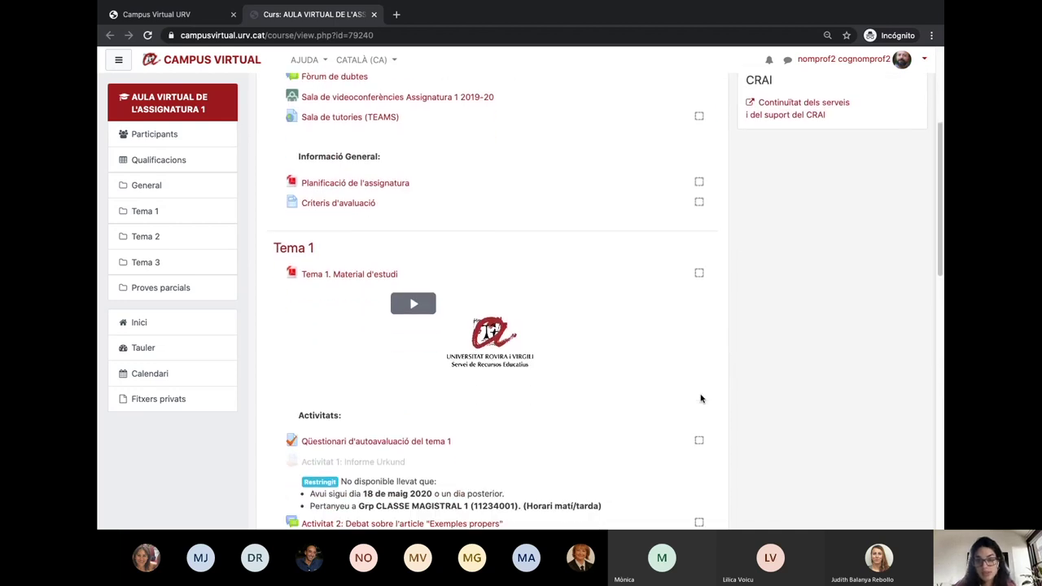
scroll(700, 399, down, 5)
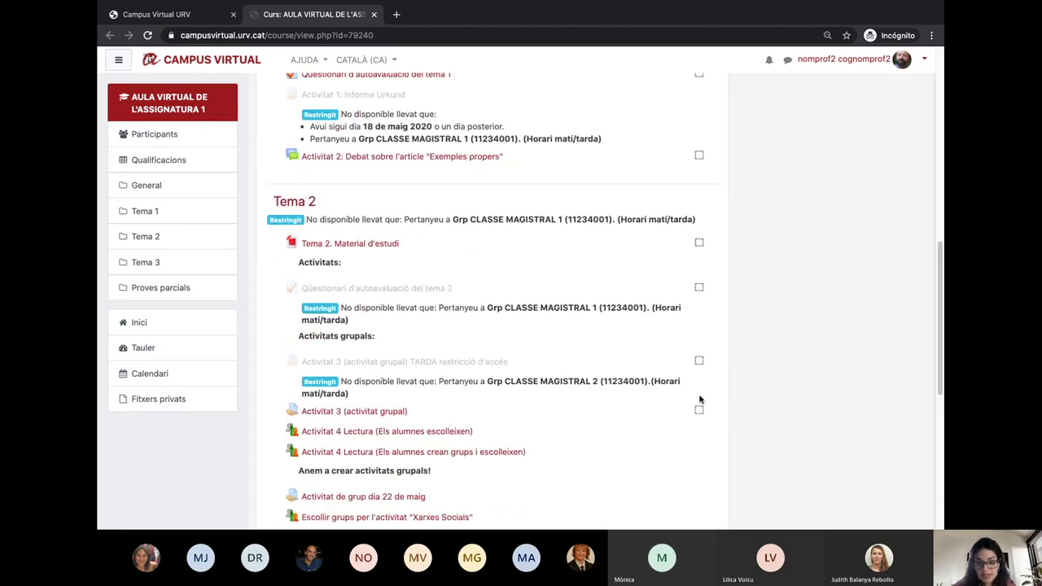
scroll(699, 399, down, 2)
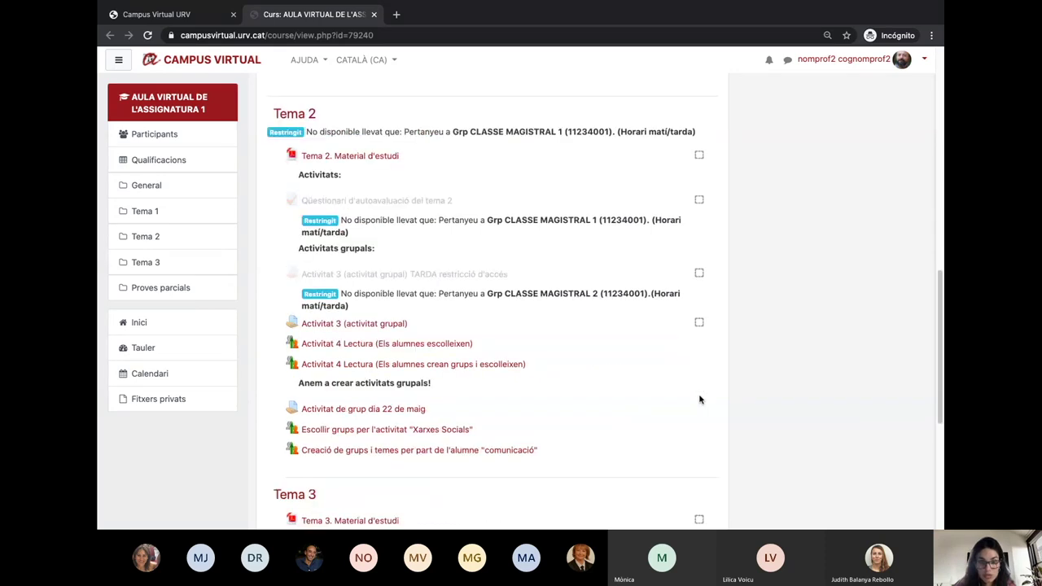
scroll(699, 399, down, 8)
scroll(717, 334, up, 8)
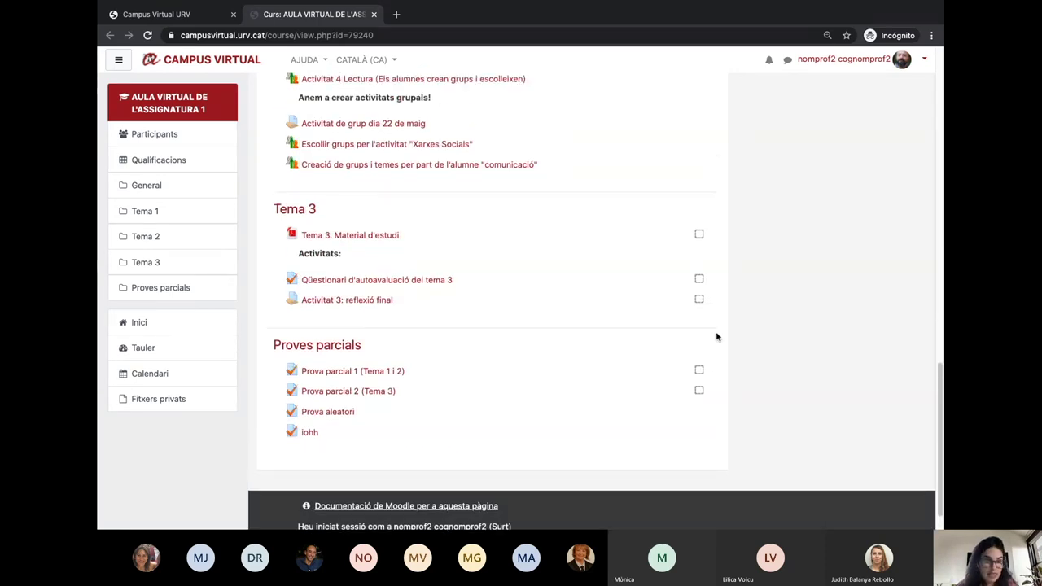
scroll(716, 337, up, 3)
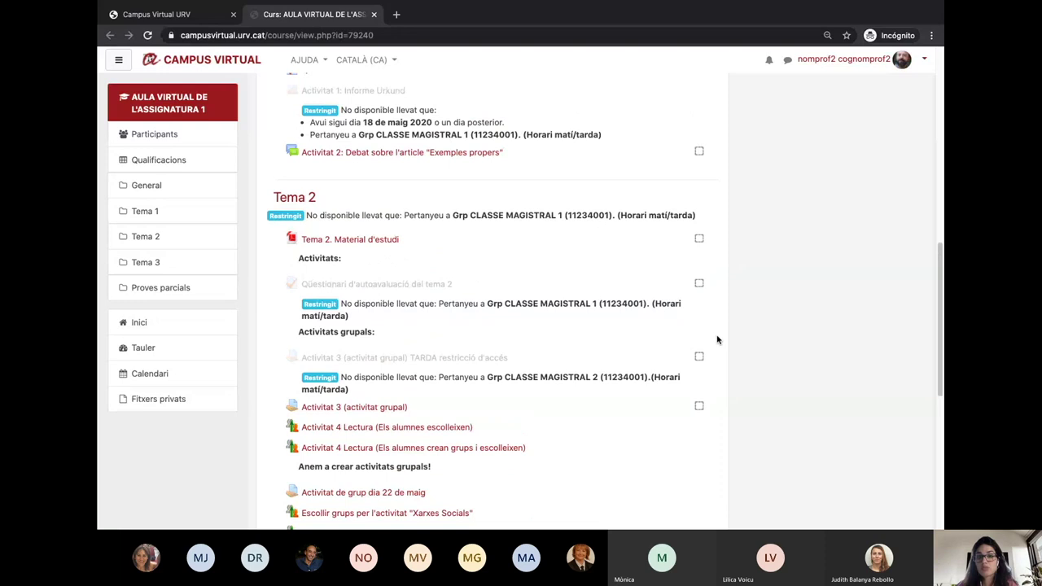
scroll(717, 339, up, 7)
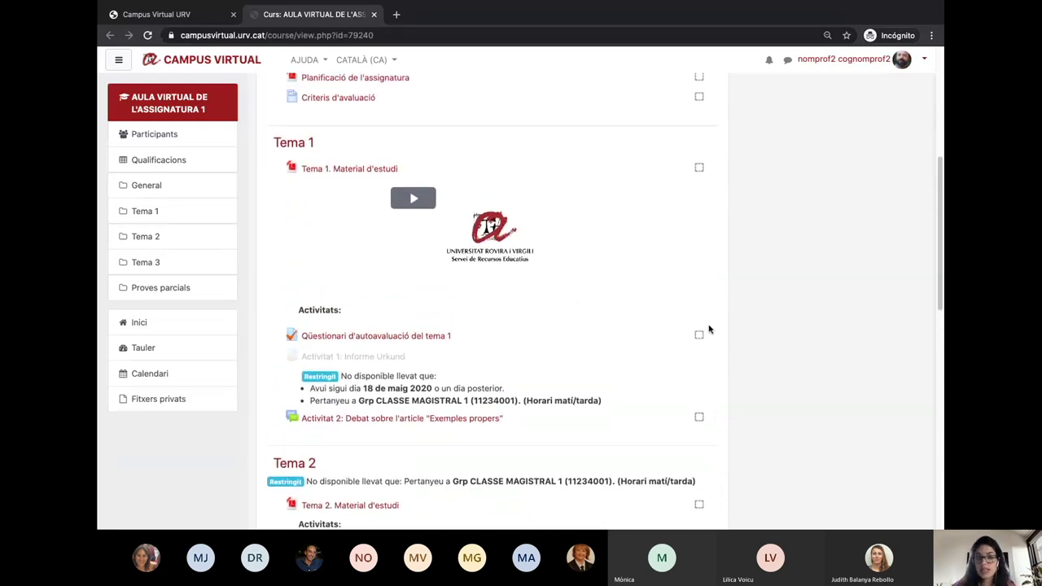
scroll(698, 181, up, 1)
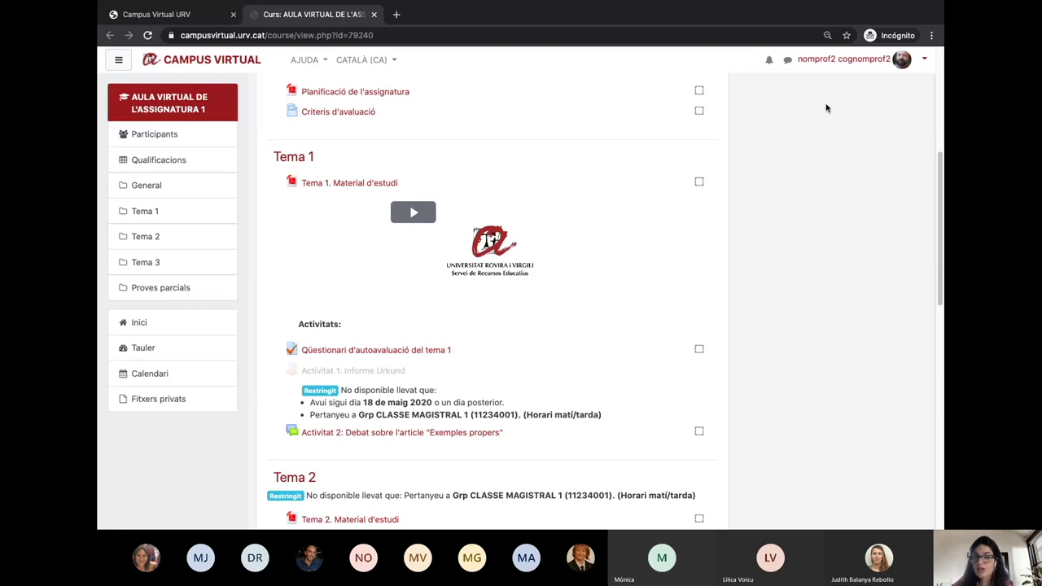
Look at the options of the user account menu, including the role switch
click(923, 60)
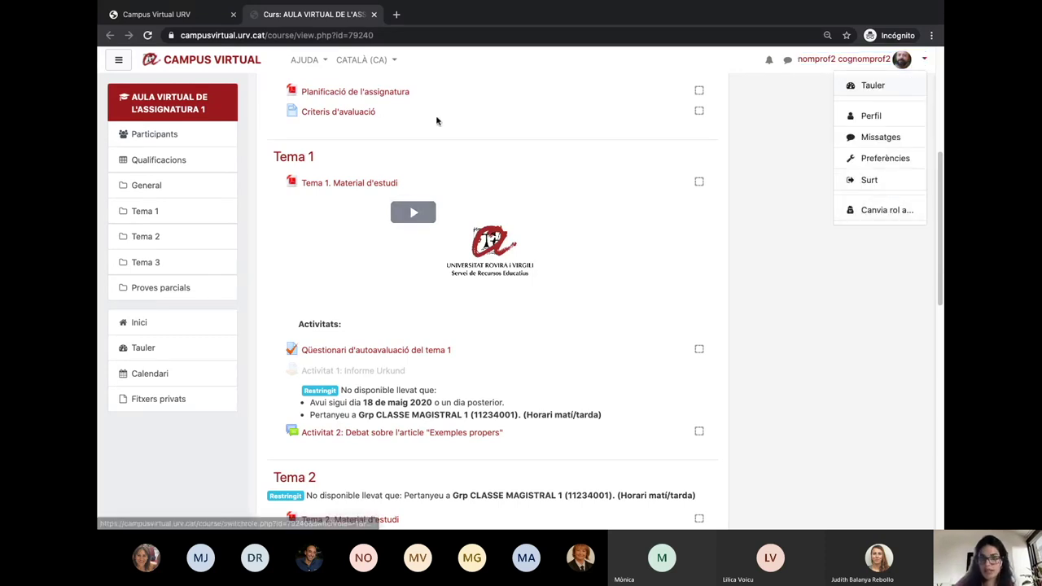
scroll(635, 352, down, 2)
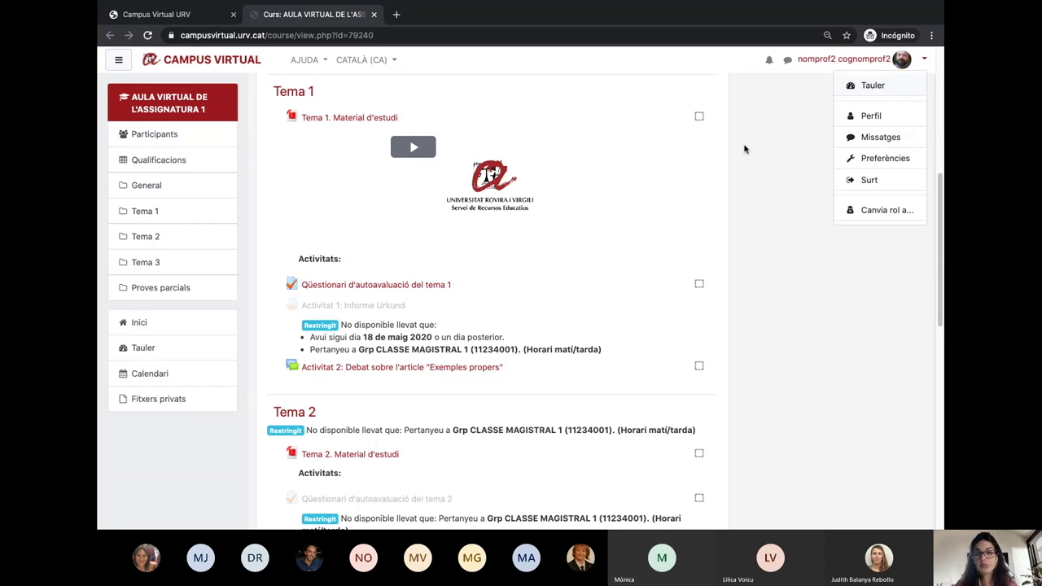
key(Escape)
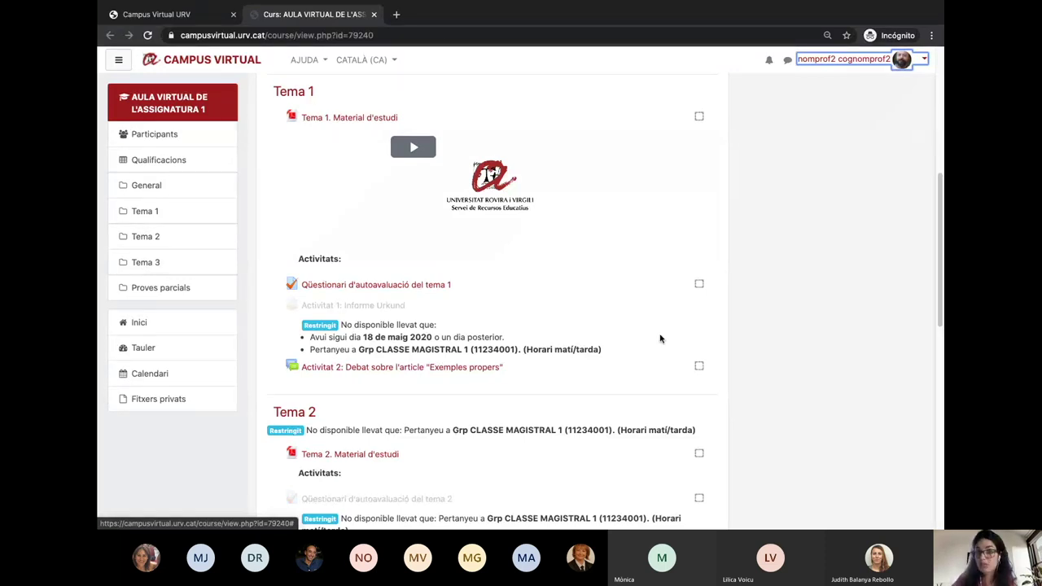
Examine the progress checkboxes beside the activities in Tema 1 and Tema 2 of the course
scroll(660, 339, down, 1)
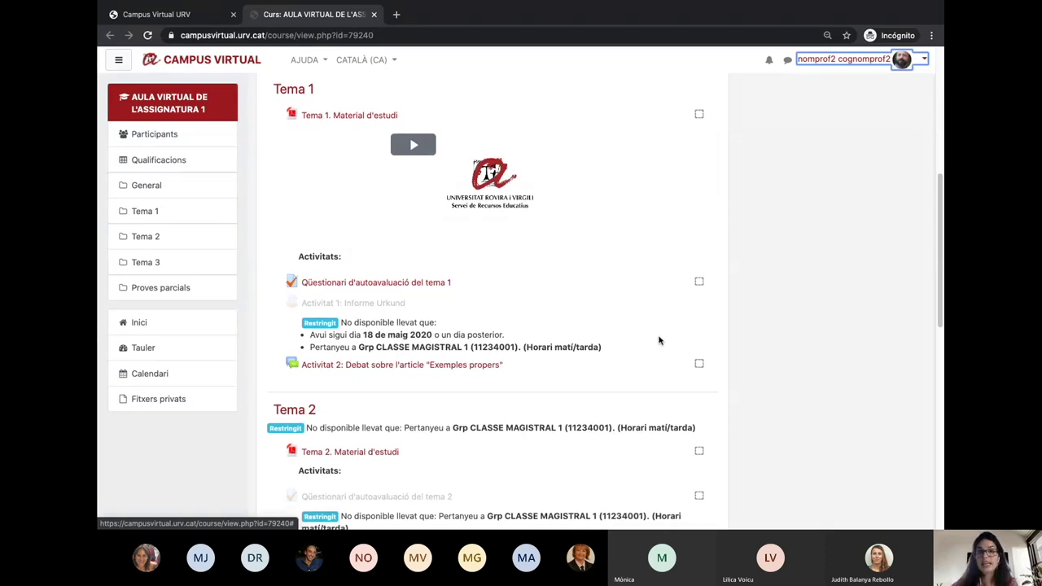
scroll(660, 340, down, 2)
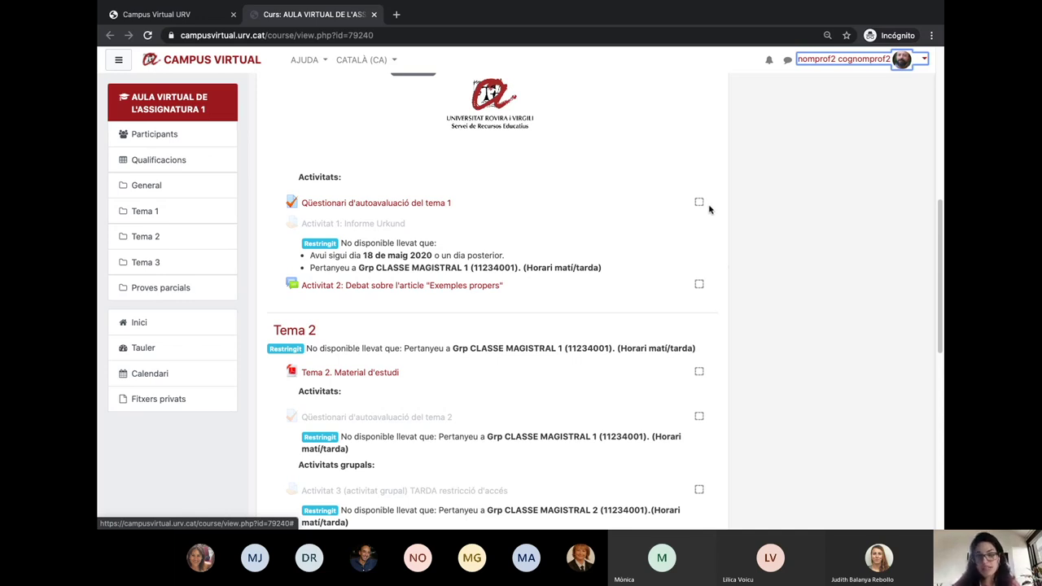
scroll(706, 302, down, 1)
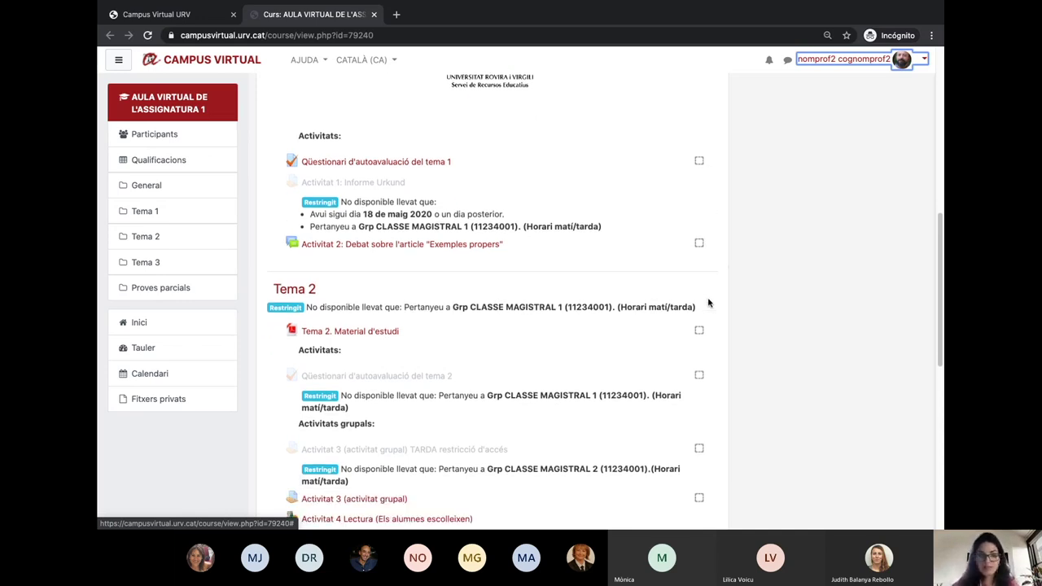
scroll(709, 303, down, 2)
scroll(707, 303, up, 10)
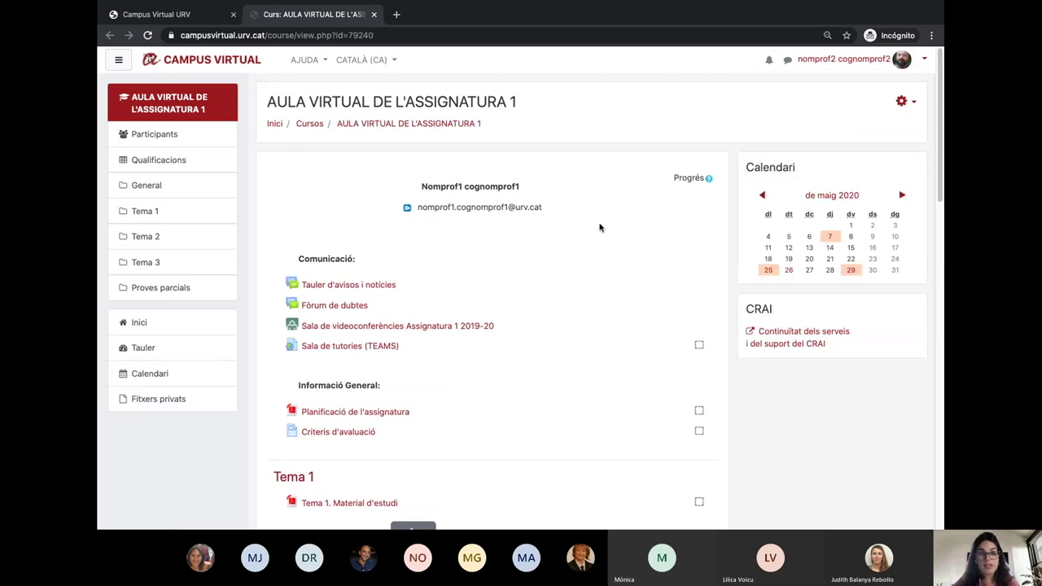
Open the course's participants list and collapse the side navigation to widen the table
click(185, 138)
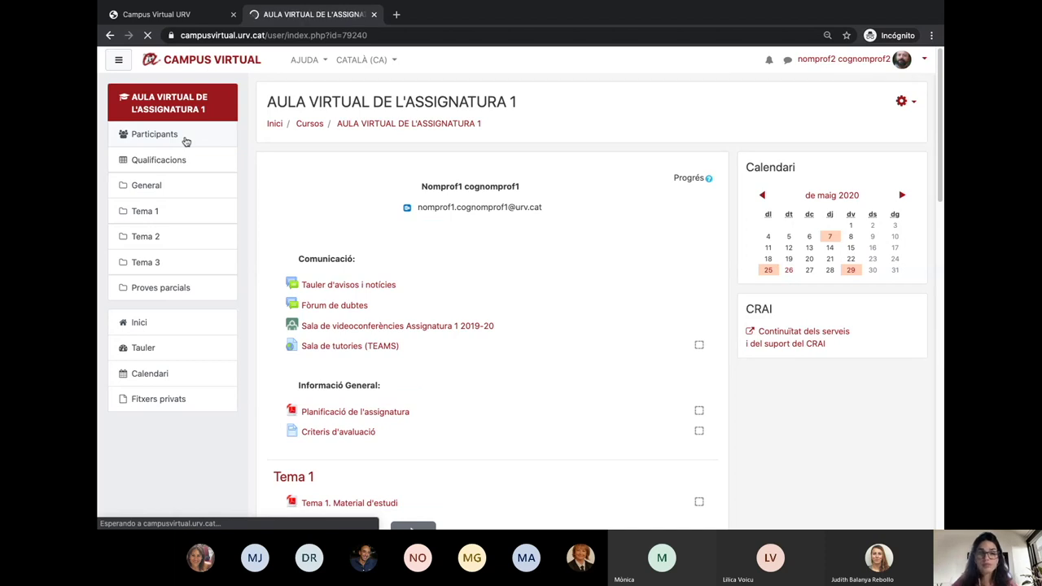
scroll(533, 273, down, 1)
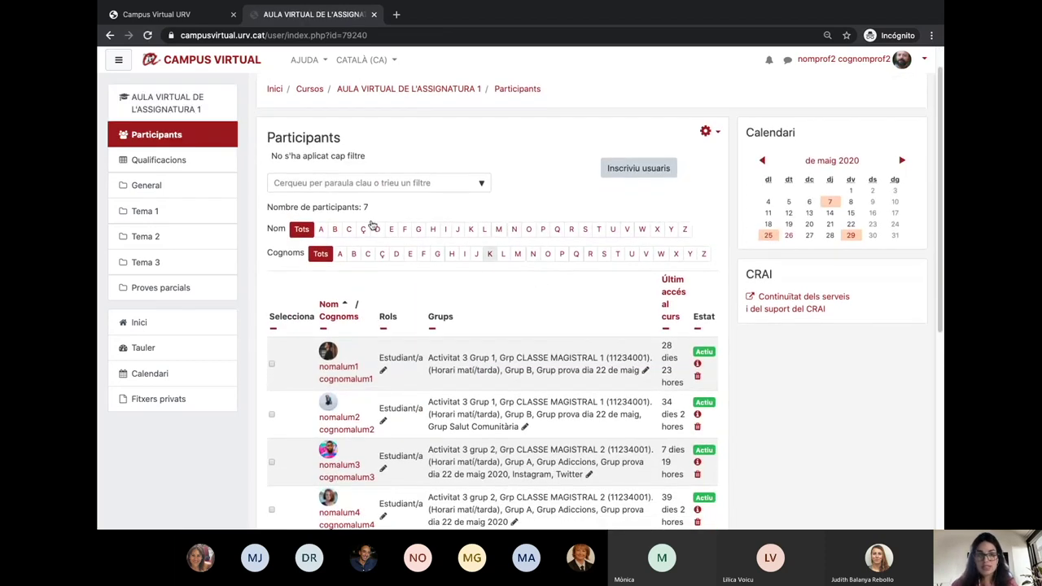
click(118, 62)
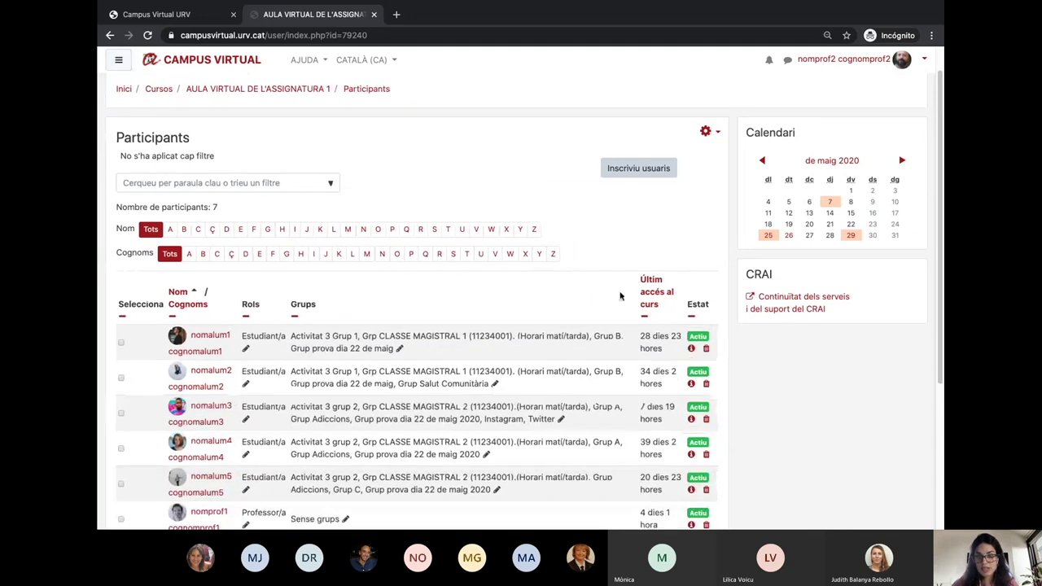
Sort the participants by last course access, with the most recent first
click(652, 295)
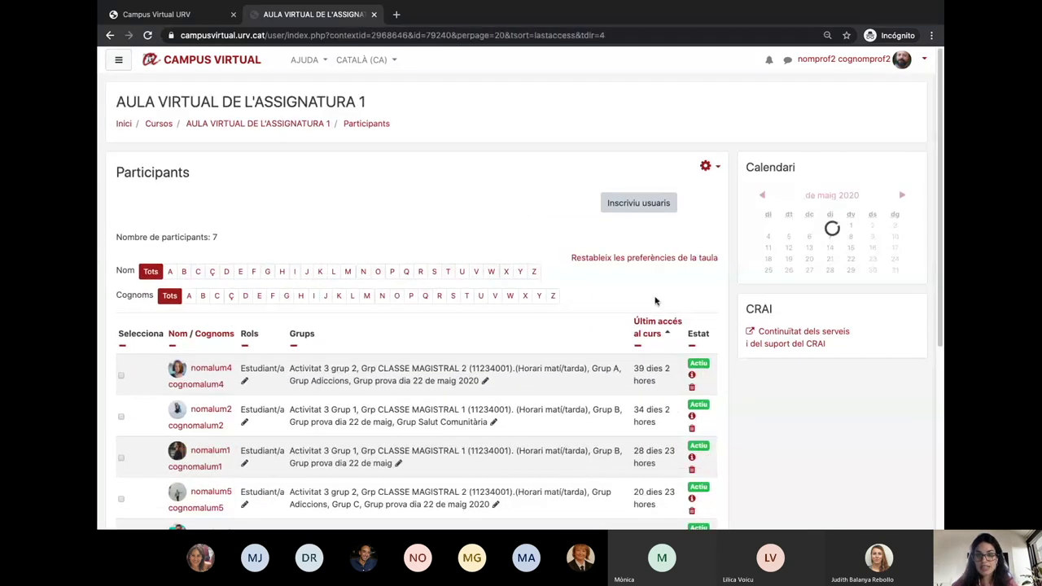
scroll(652, 321, down, 2)
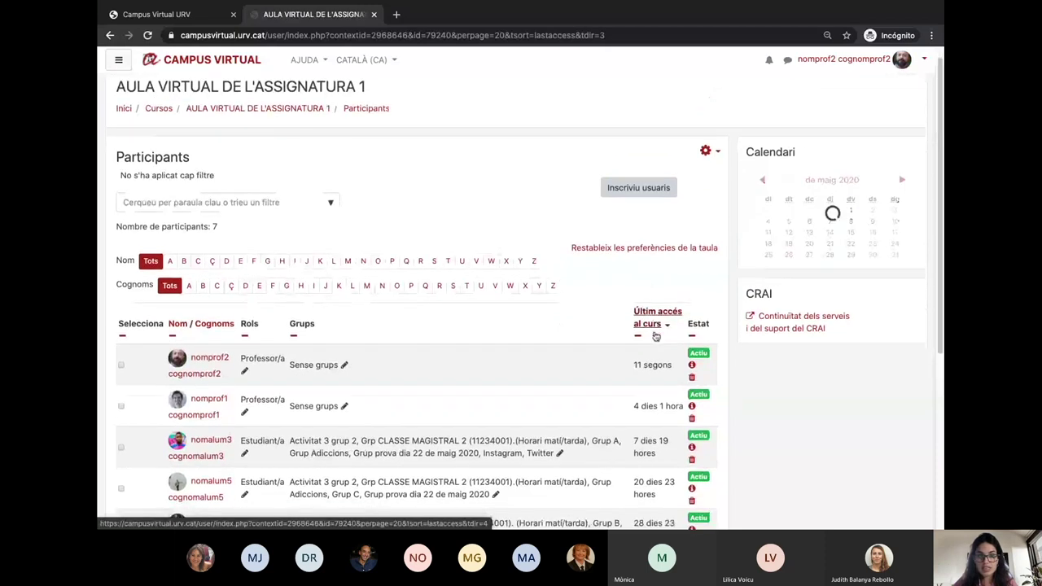
scroll(653, 334, down, 1)
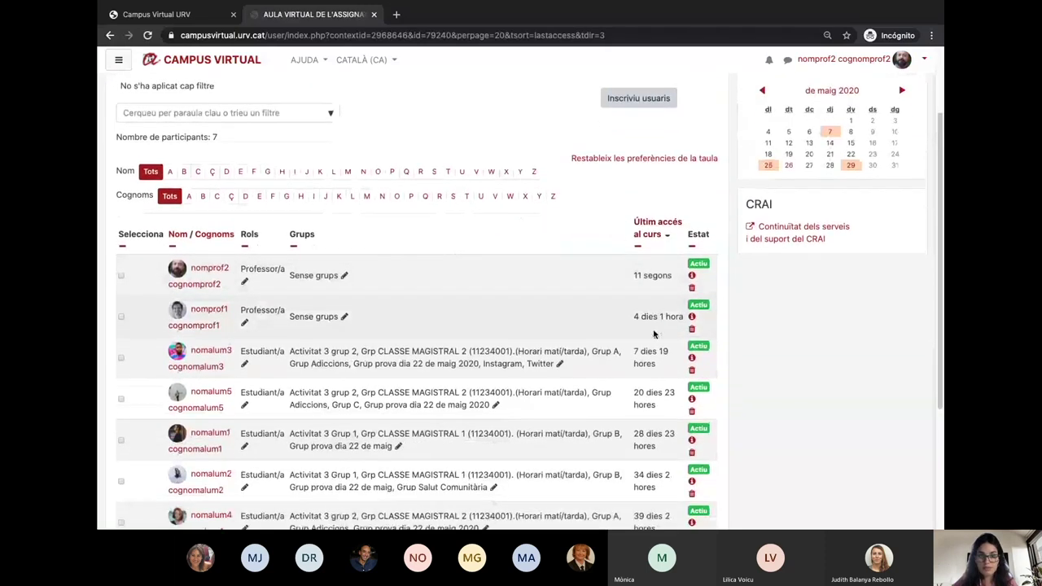
scroll(653, 334, down, 3)
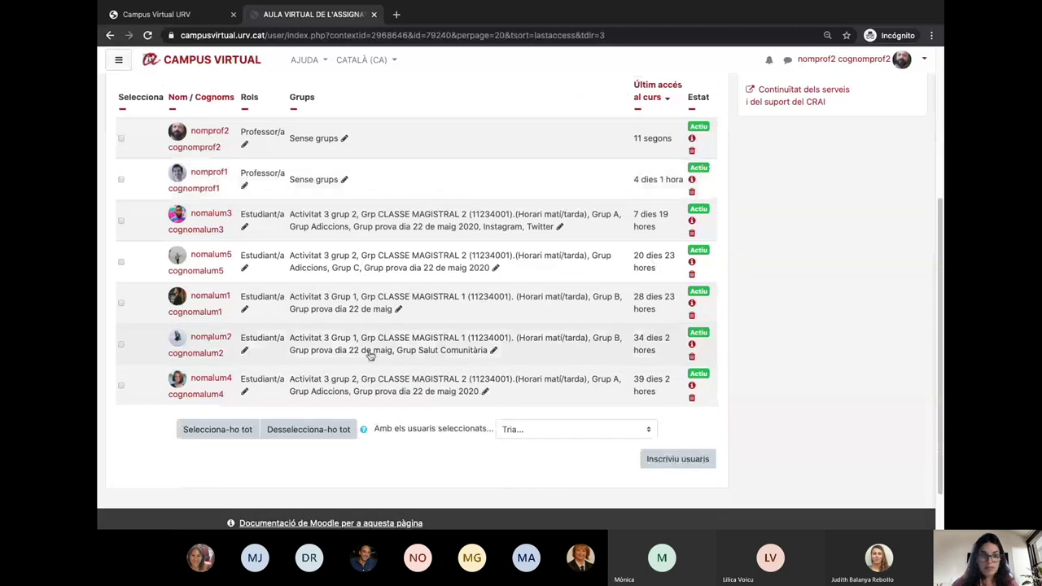
Select the two students with the oldest last access and start a message to them
click(120, 385)
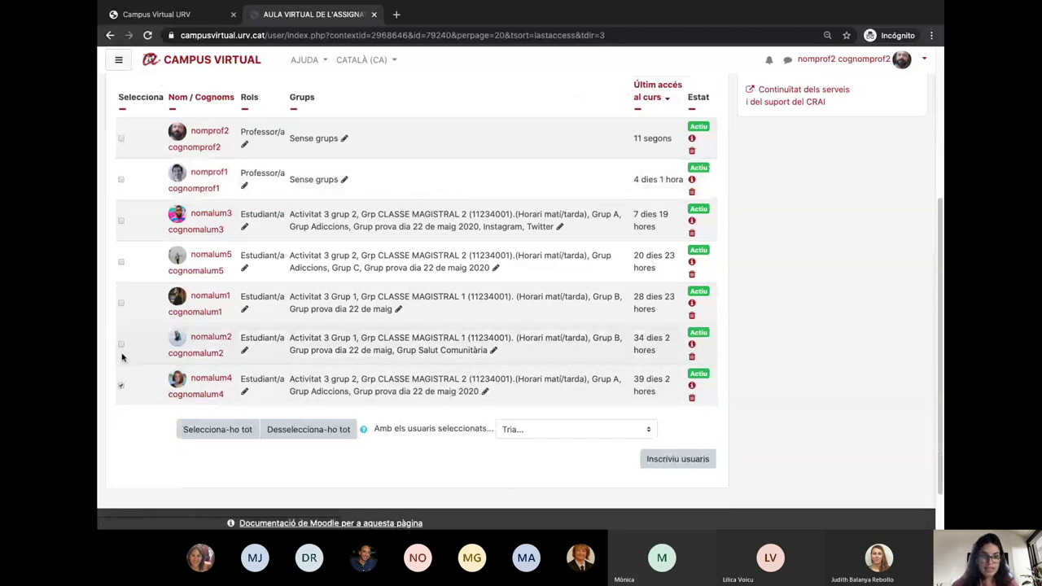
click(121, 344)
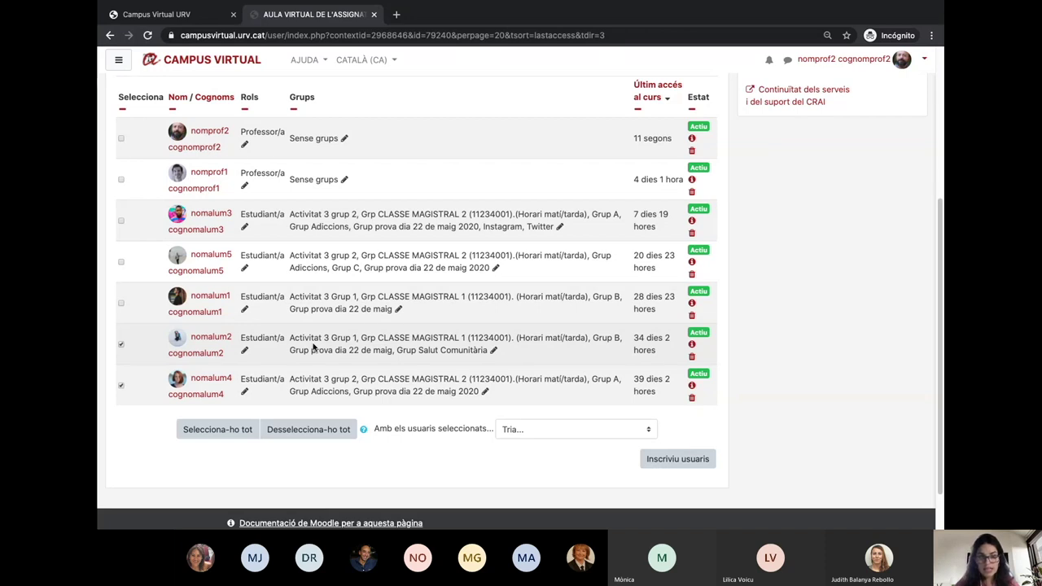
click(553, 432)
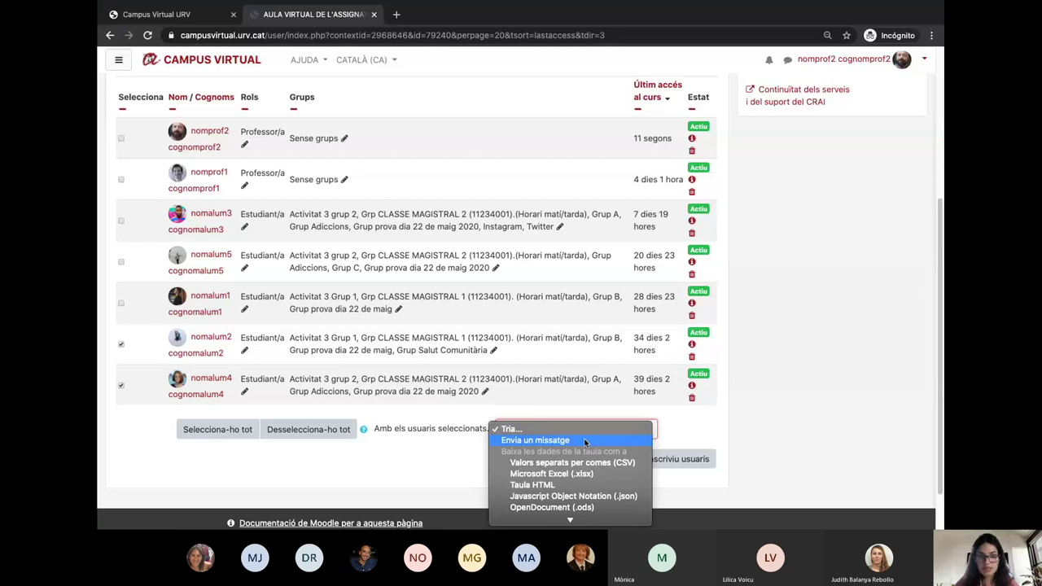
click(583, 440)
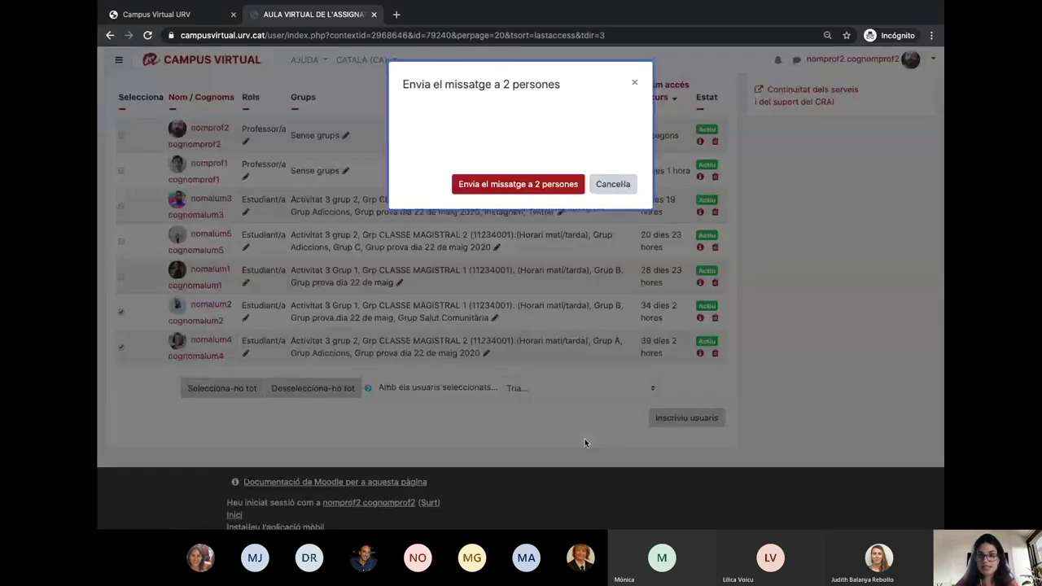
Write the message "zsgrbddxbgfhjxbfgjk", send it to the two selected students and check the top of the participants page
drag(636, 164, 625, 233)
click(503, 177)
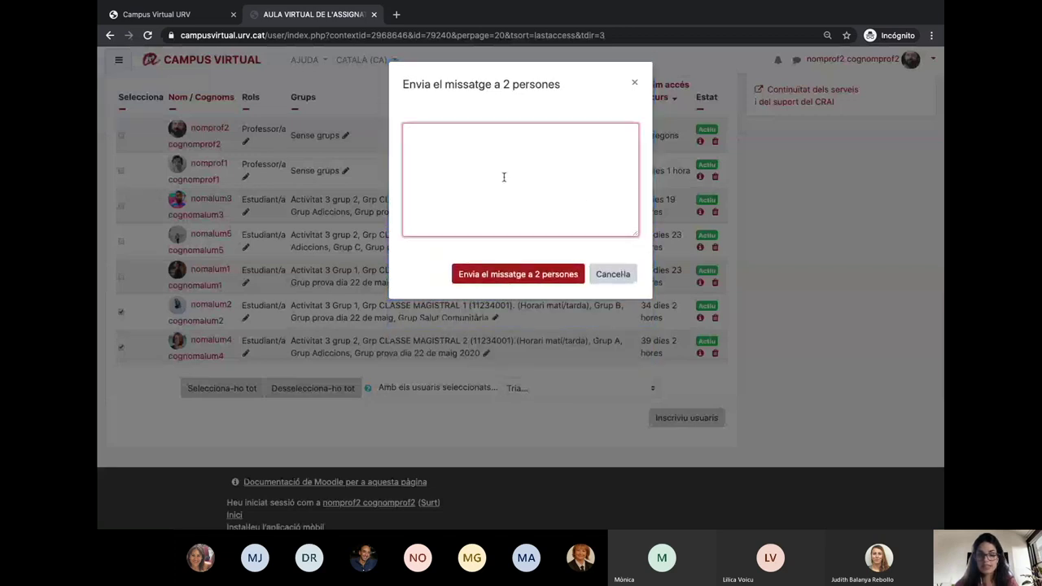
text(zsgrbddxbgfhjxbfgjk)
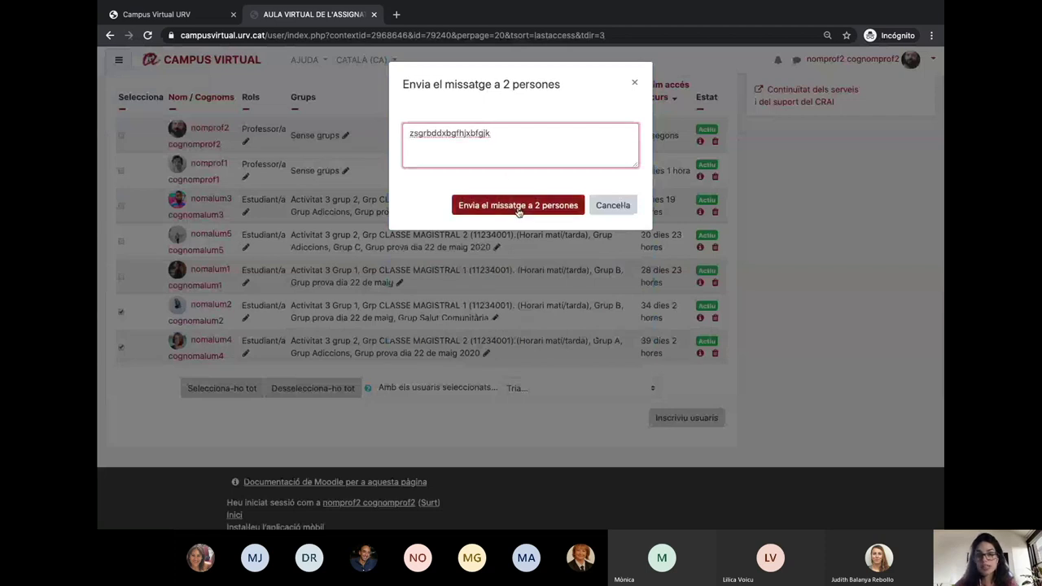
click(517, 206)
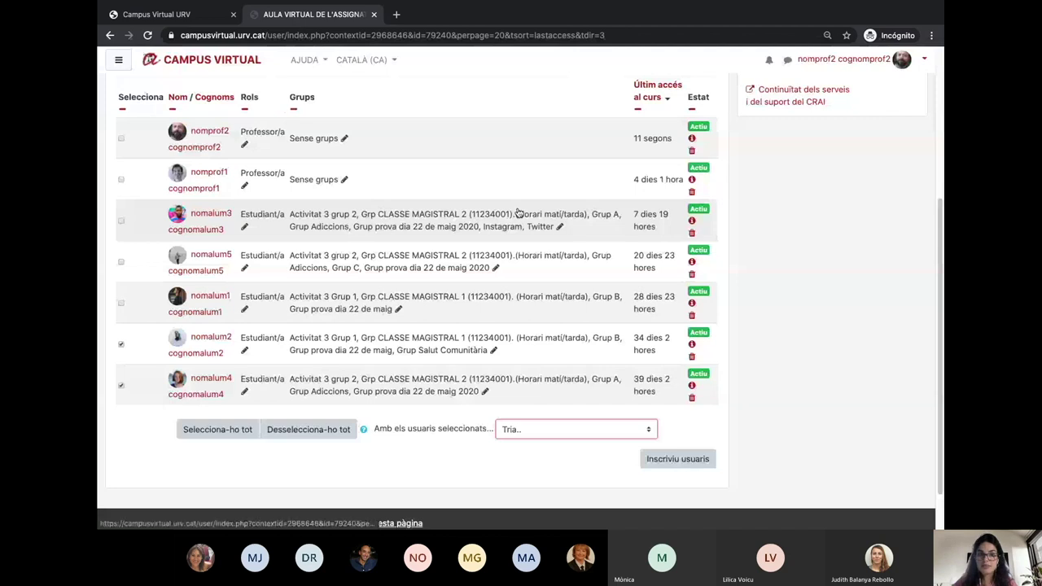
scroll(521, 217, up, 2)
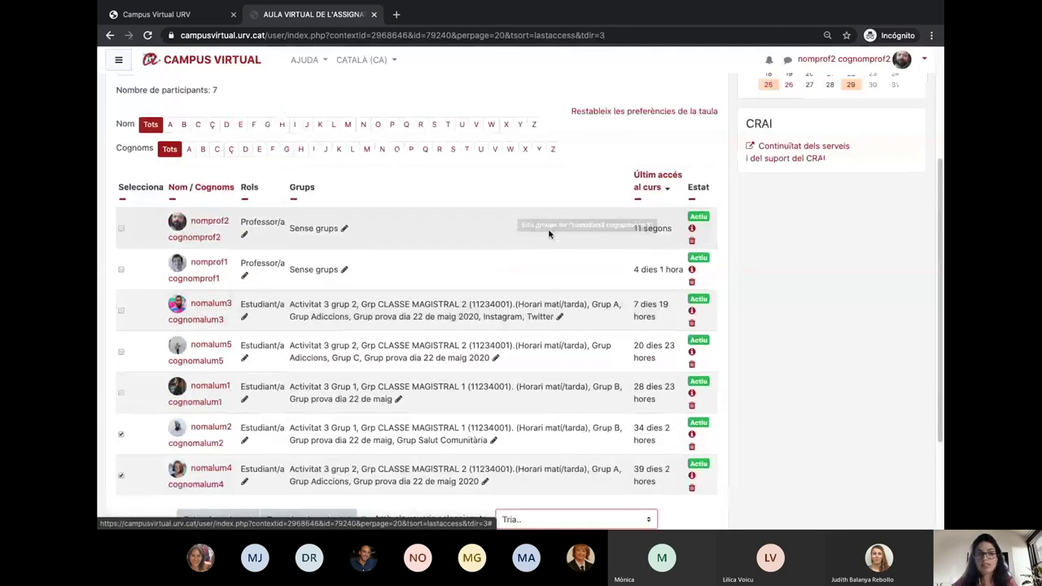
scroll(549, 234, up, 4)
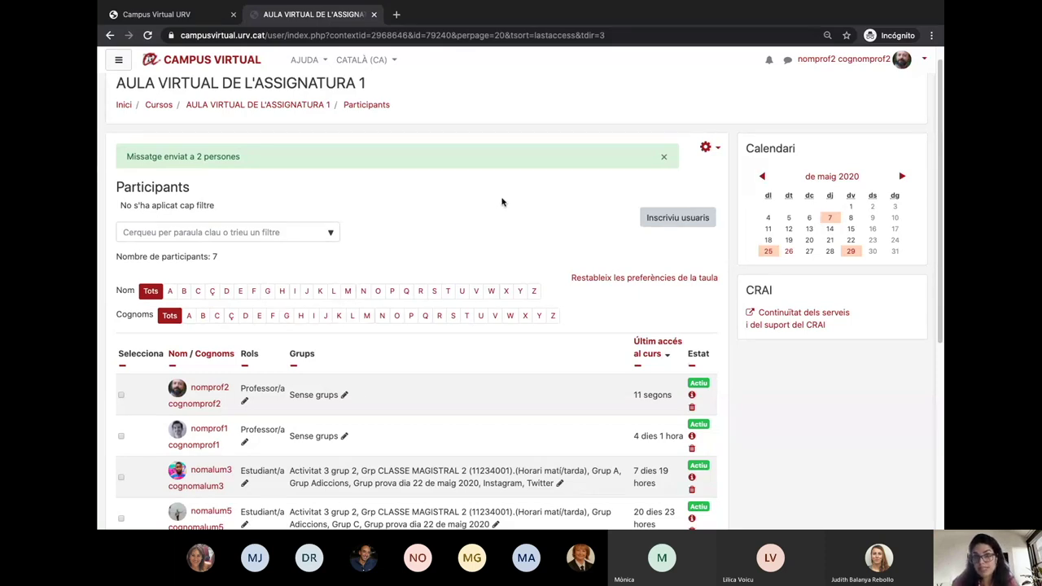
Open the latest private conversation, send the student the message "sethbfnyn" and close the messaging drawer
click(789, 65)
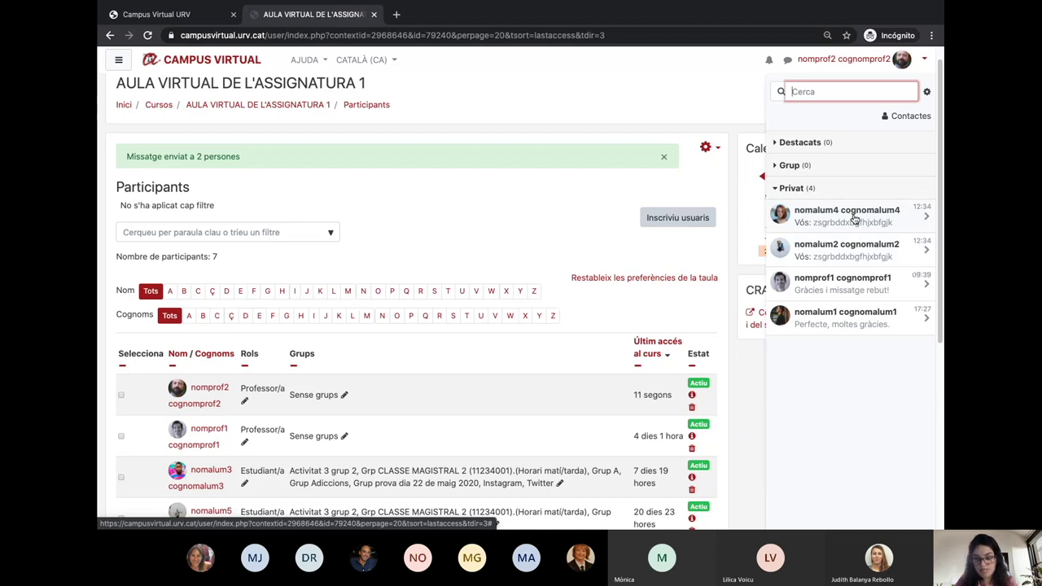
click(850, 214)
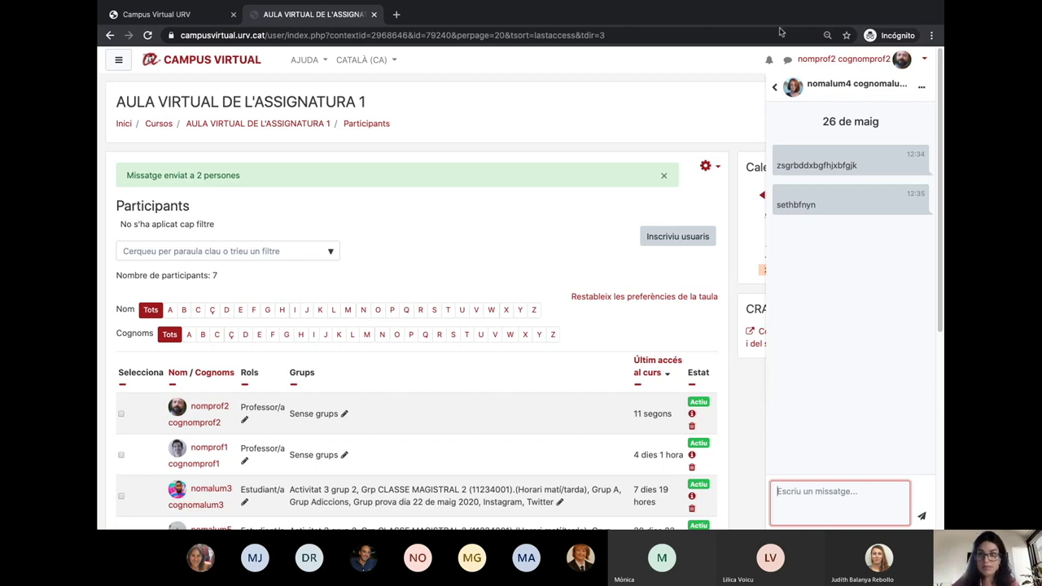
click(787, 62)
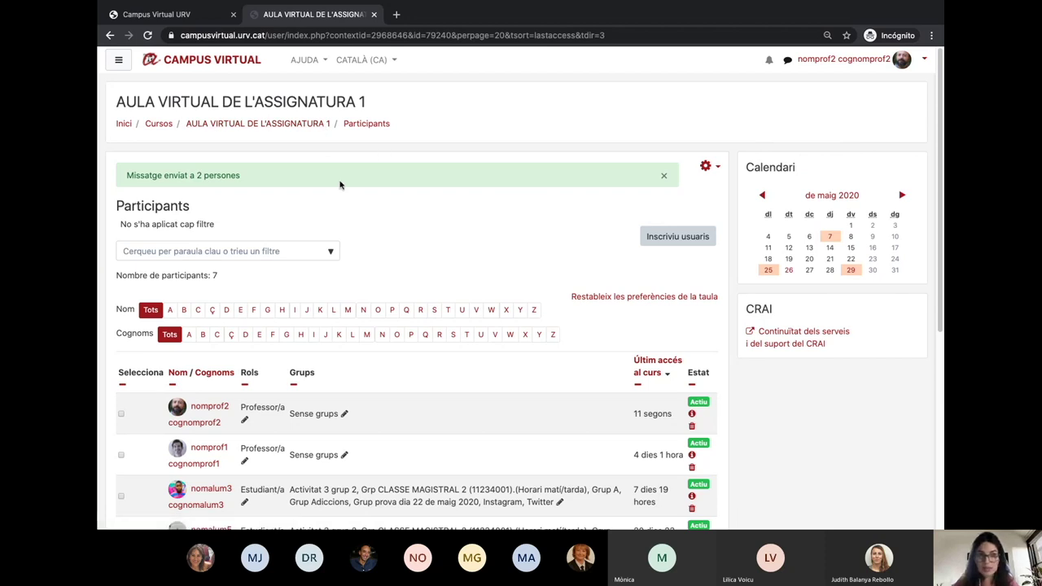
Return to the main page of AULA VIRTUAL DE L'ASSIGNATURA 1 and open its full course administration page
click(304, 125)
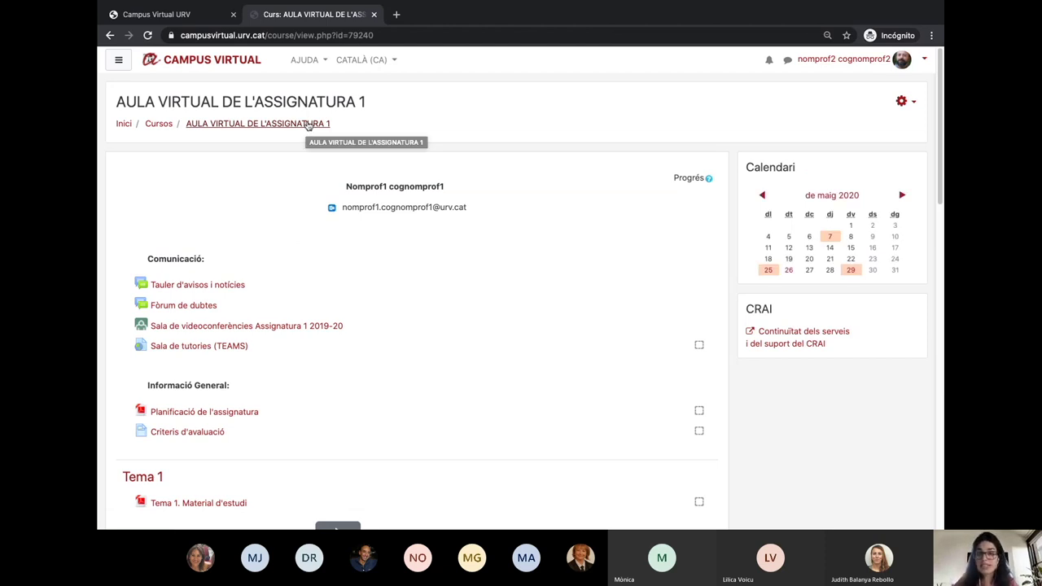
click(902, 101)
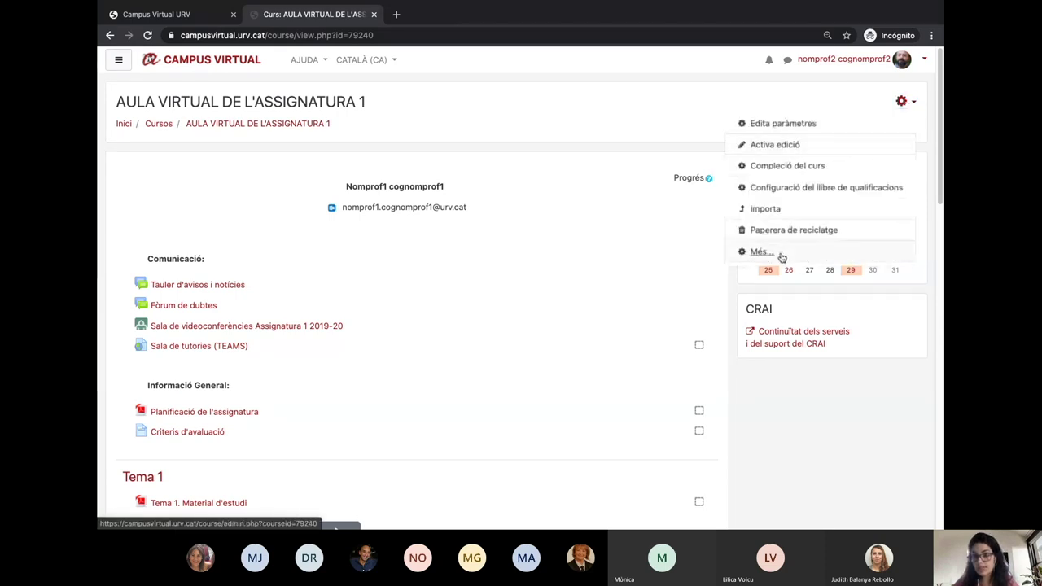
click(758, 251)
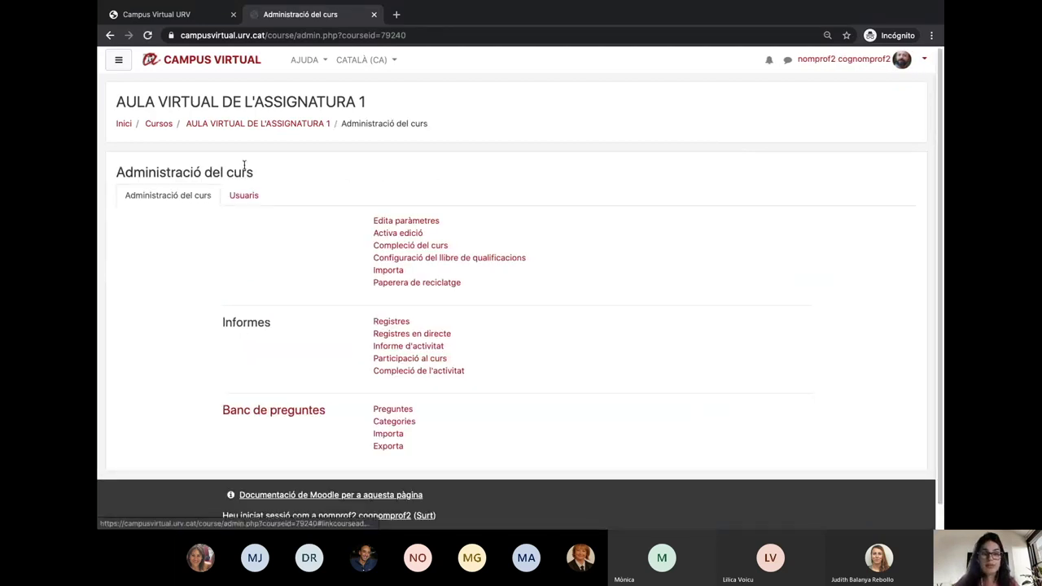
drag(255, 174, 116, 173)
scroll(263, 236, down, 1)
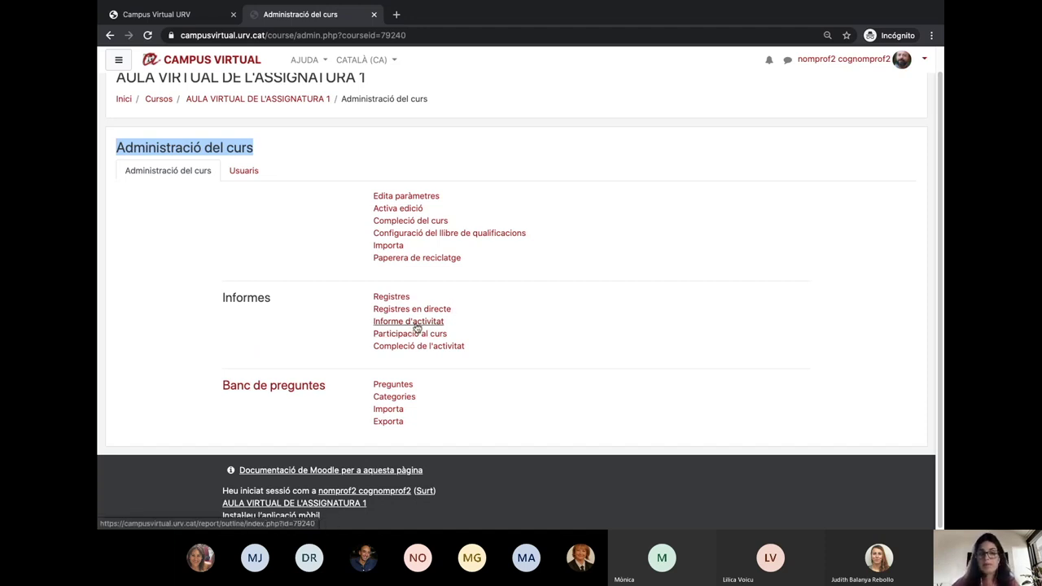
Open the Informe d'activitat report and examine the views and last access of each activity across all course topics
click(416, 324)
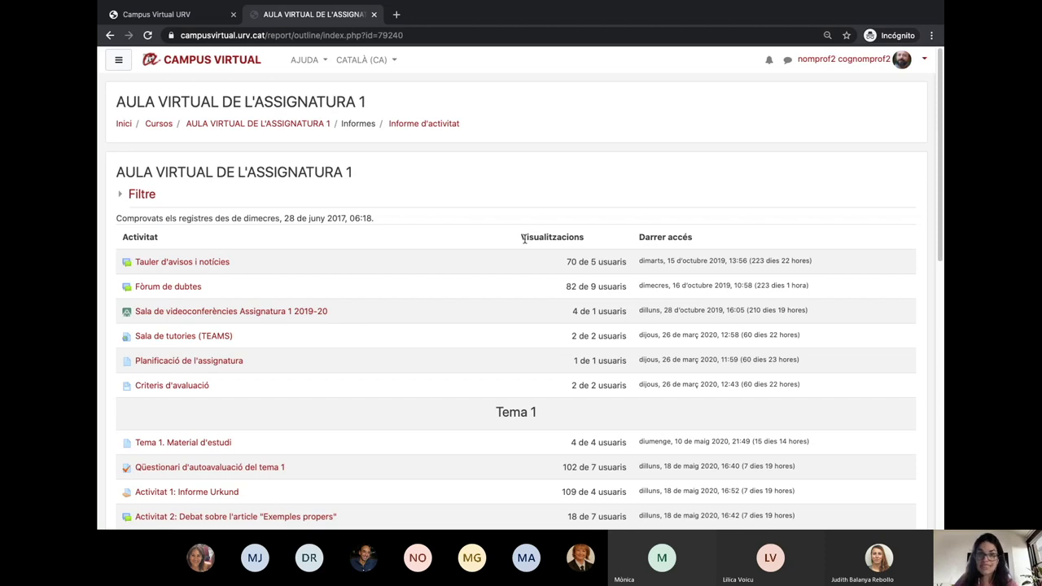
scroll(521, 277, down, 1)
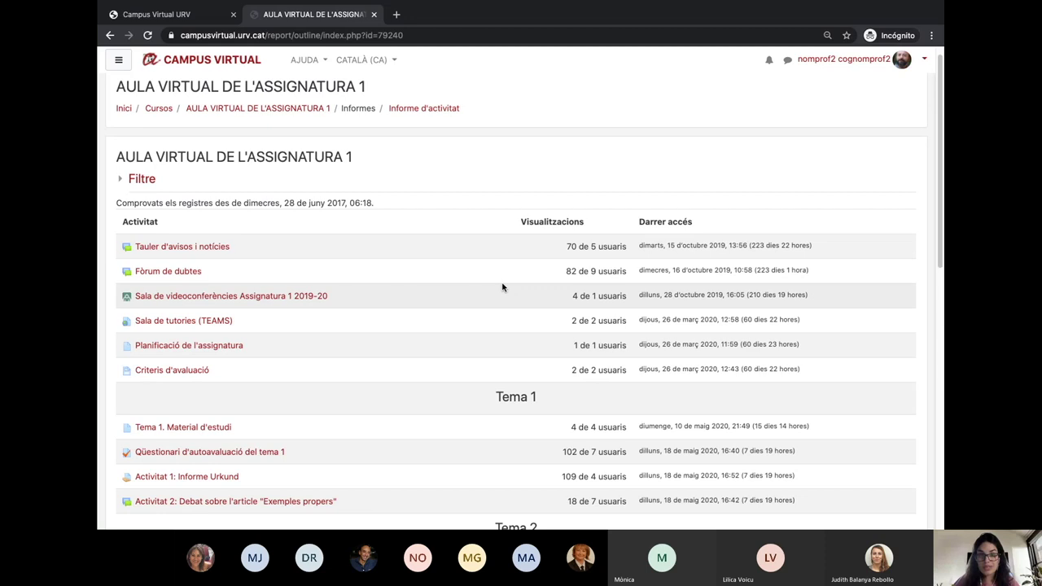
scroll(496, 284, down, 2)
scroll(493, 279, down, 2)
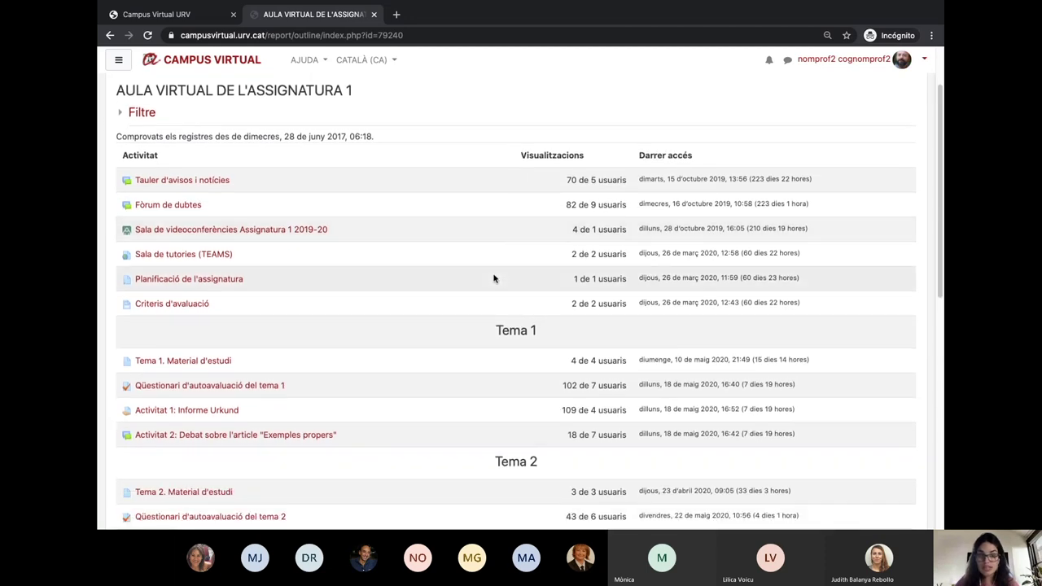
scroll(494, 279, down, 5)
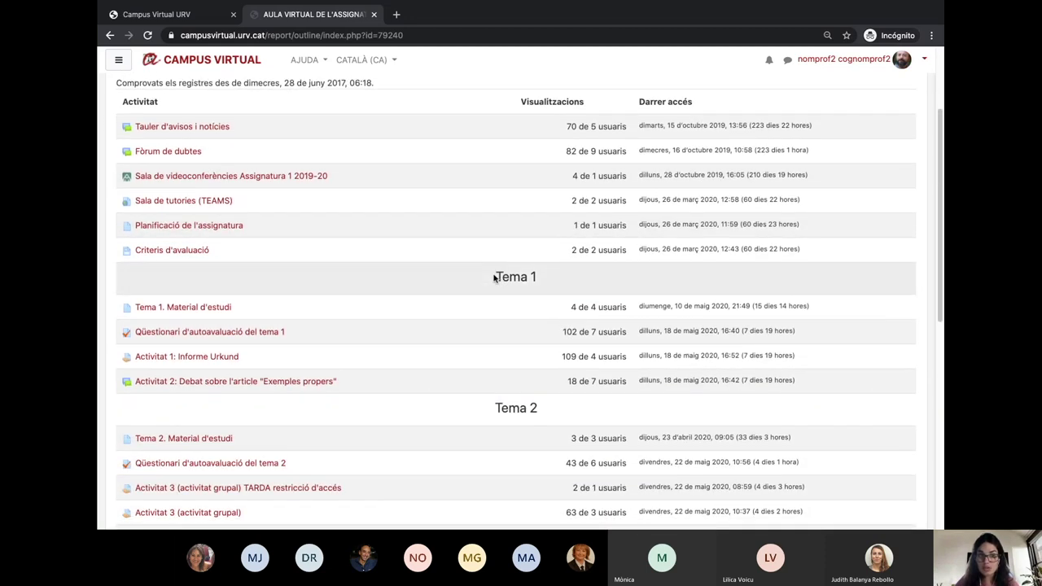
scroll(493, 279, down, 9)
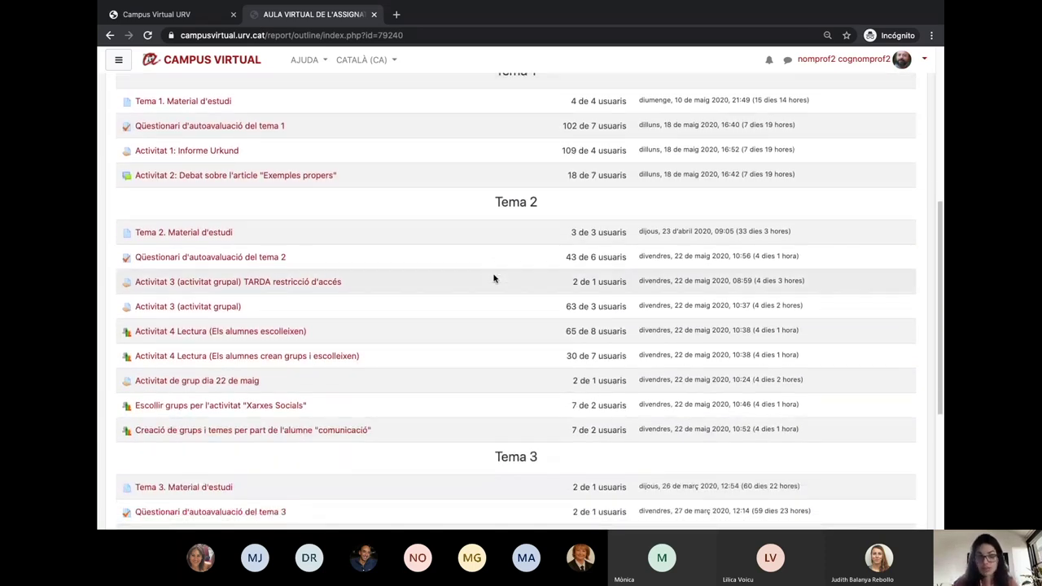
scroll(493, 278, down, 10)
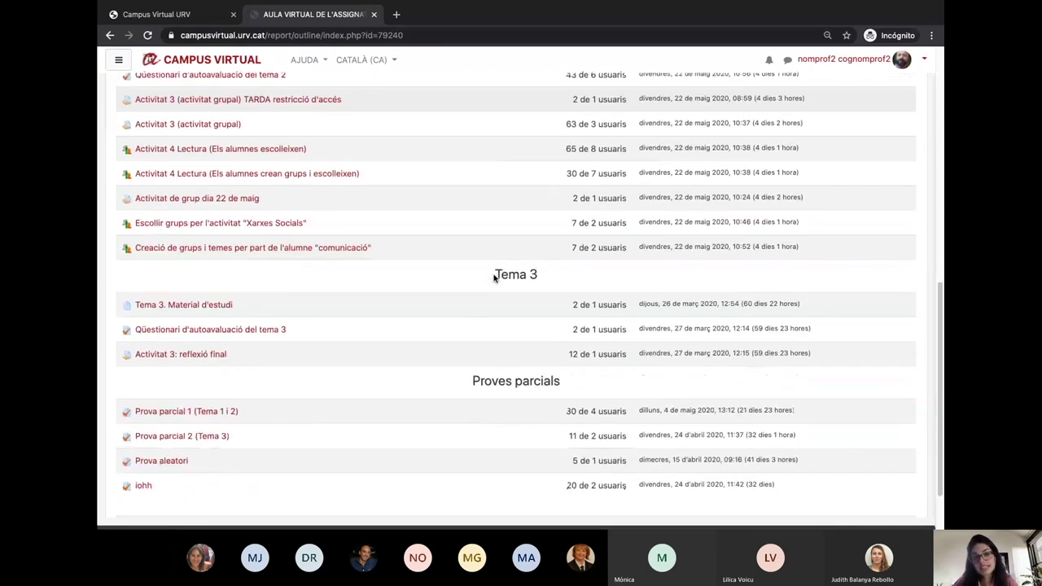
scroll(494, 278, down, 2)
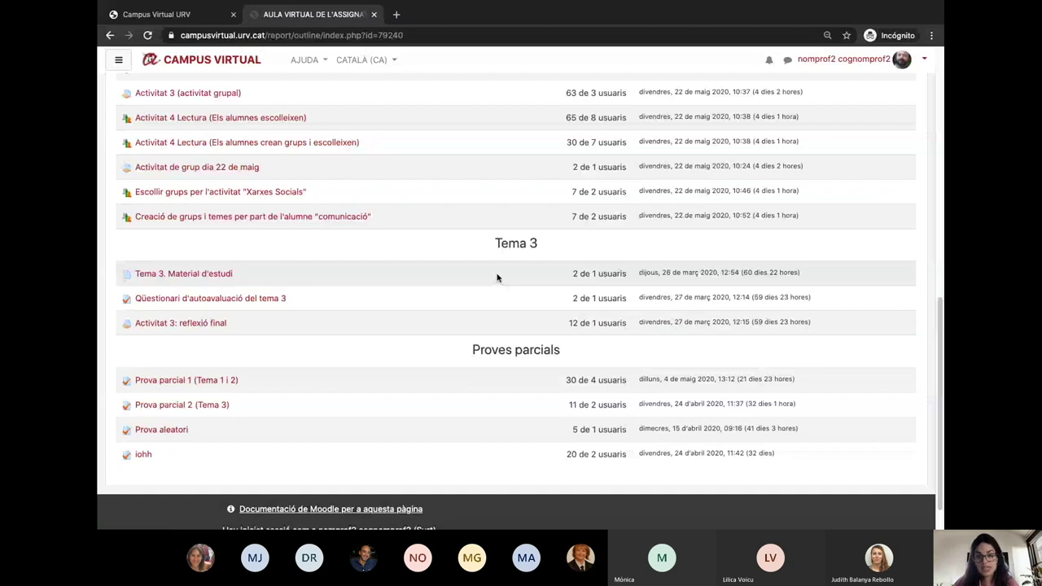
scroll(515, 306, down, 2)
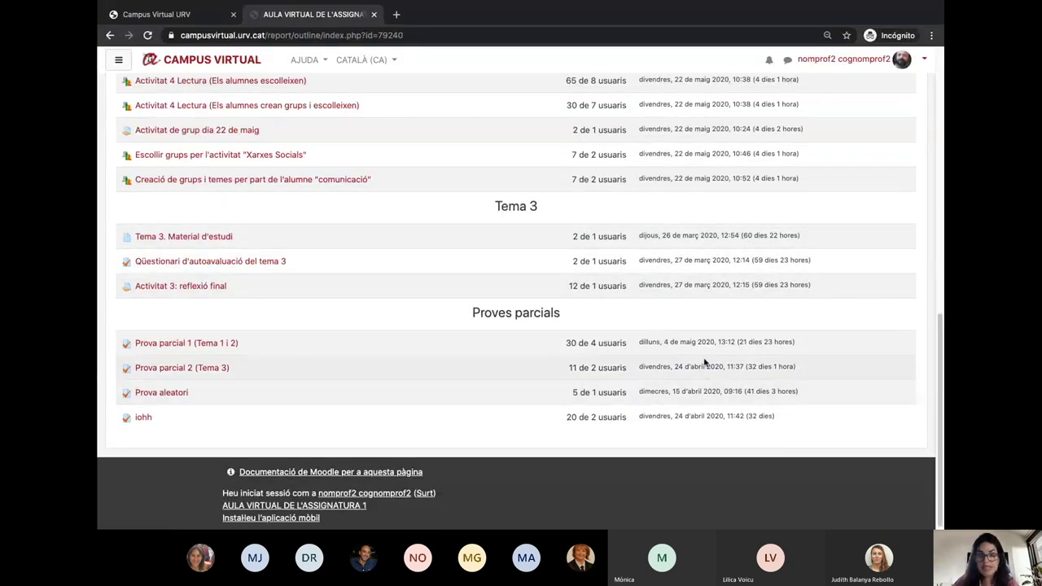
scroll(705, 363, up, 1)
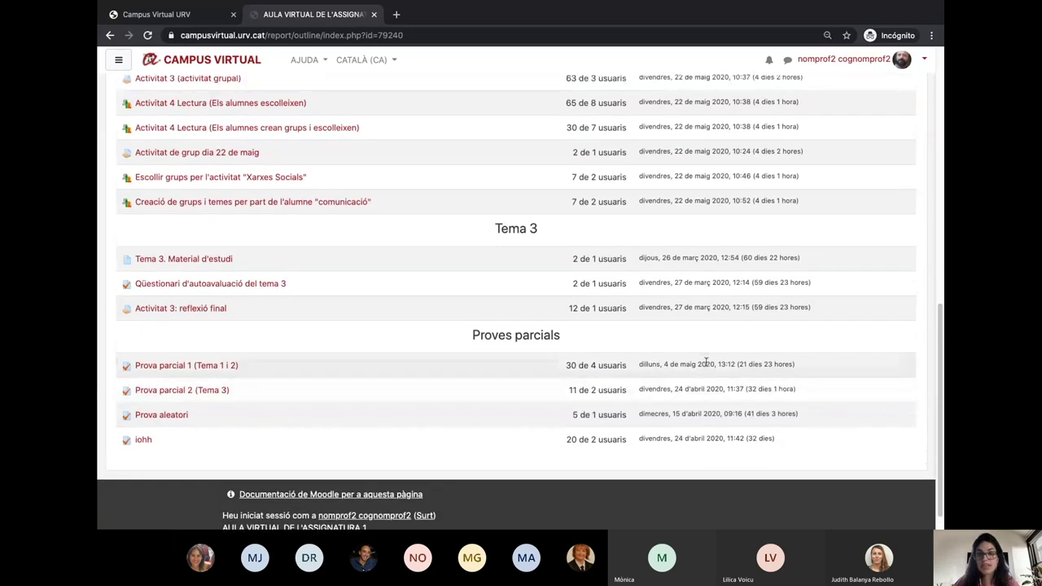
scroll(705, 362, up, 6)
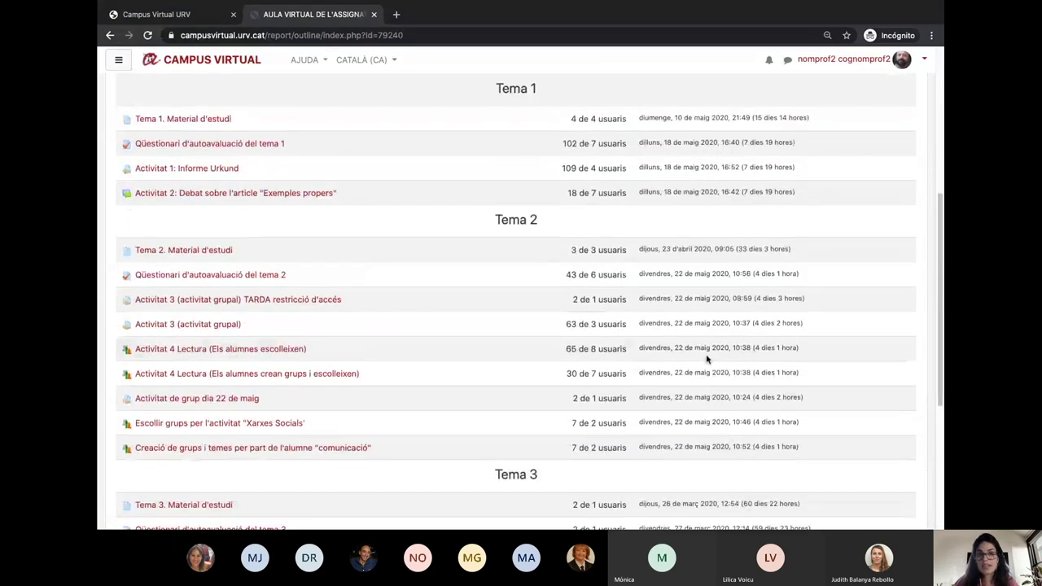
scroll(707, 359, up, 8)
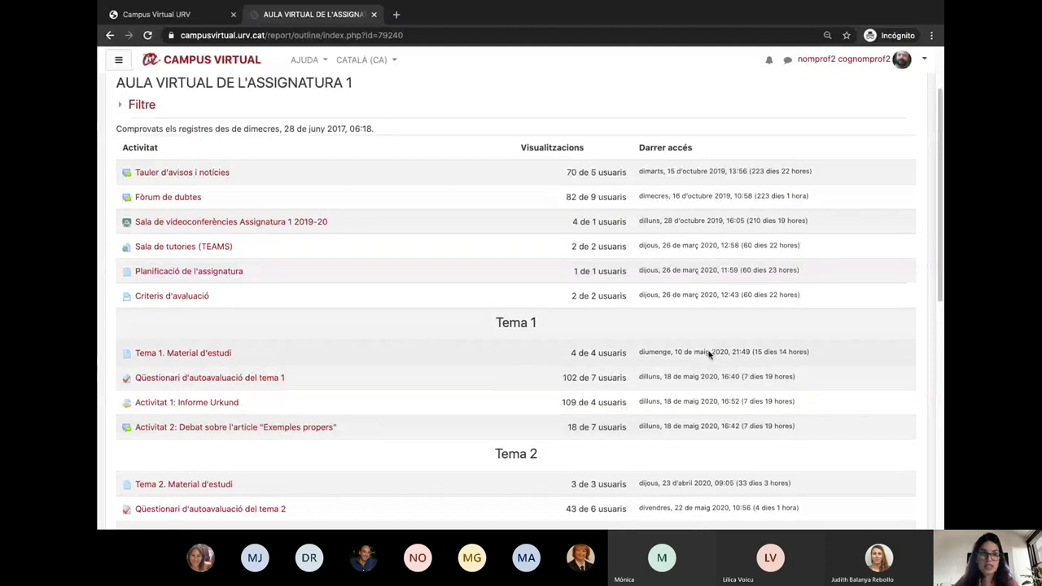
scroll(708, 354, up, 1)
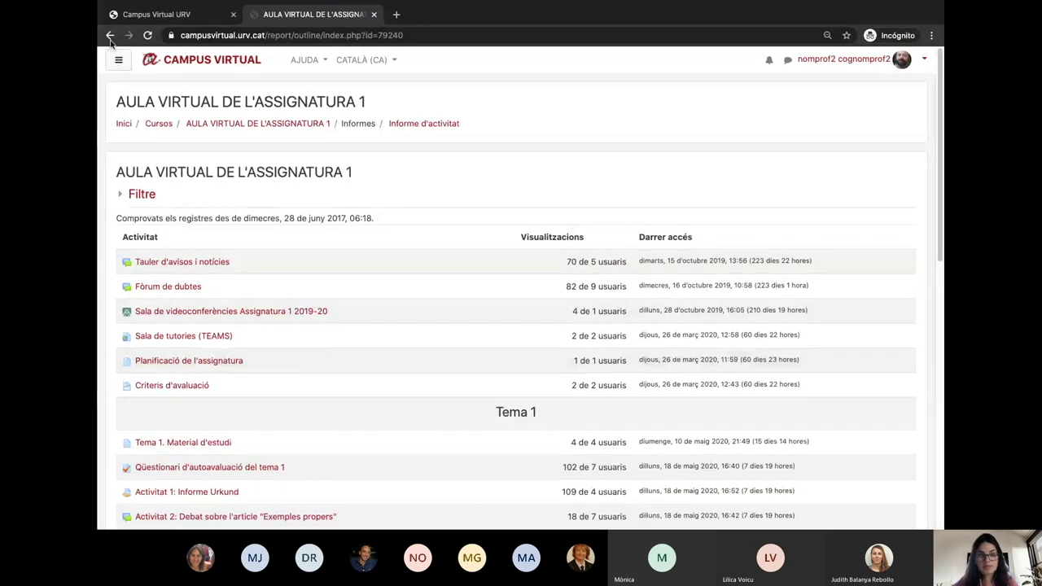
Open the Participació al curs report and choose "Activitat 4 Lectura (Els alumnes crean grups i escolleixen)" with a period of 6 dies
key(alt+Left)
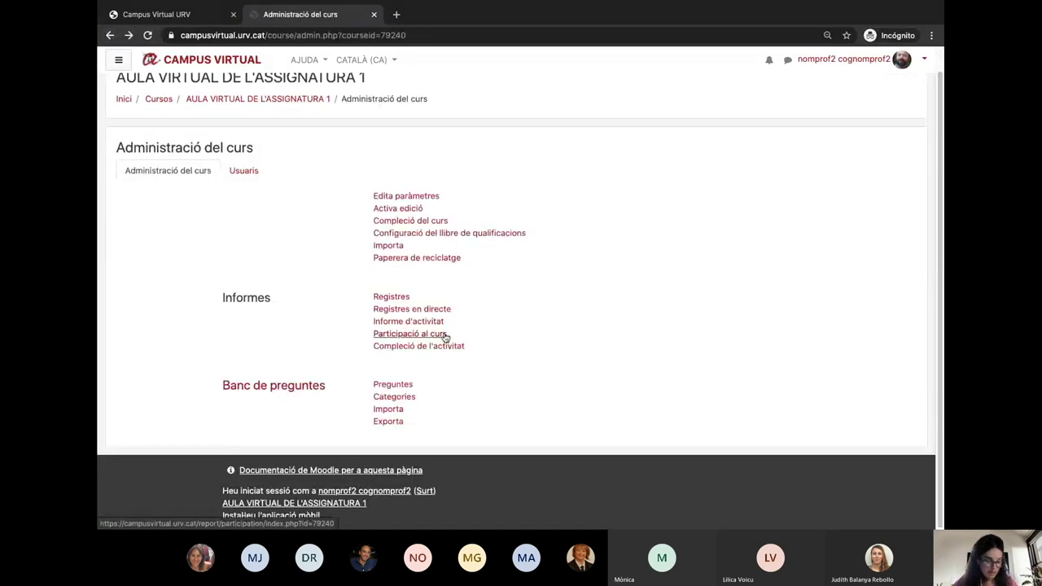
click(446, 336)
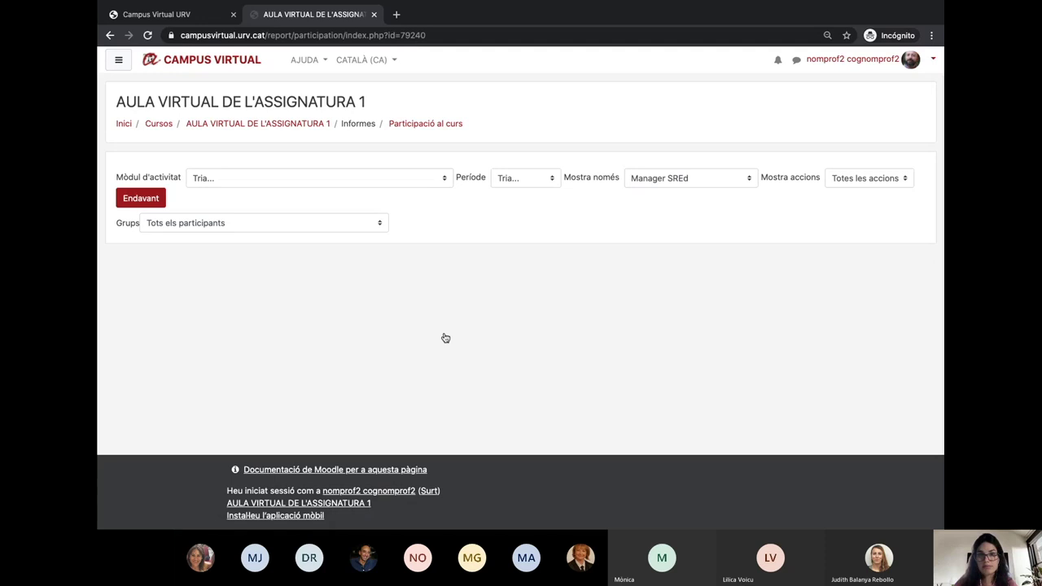
click(406, 179)
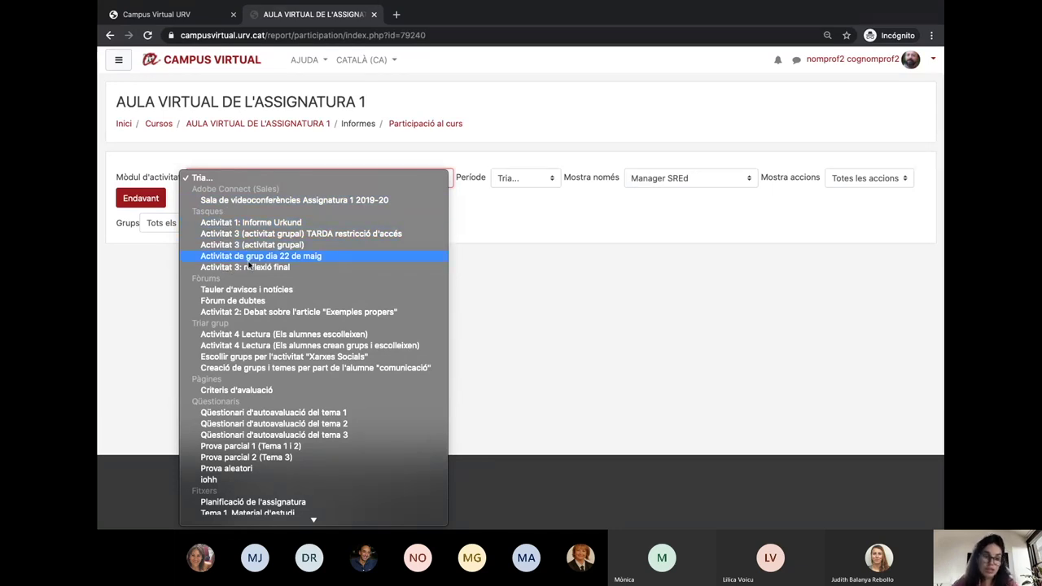
click(260, 346)
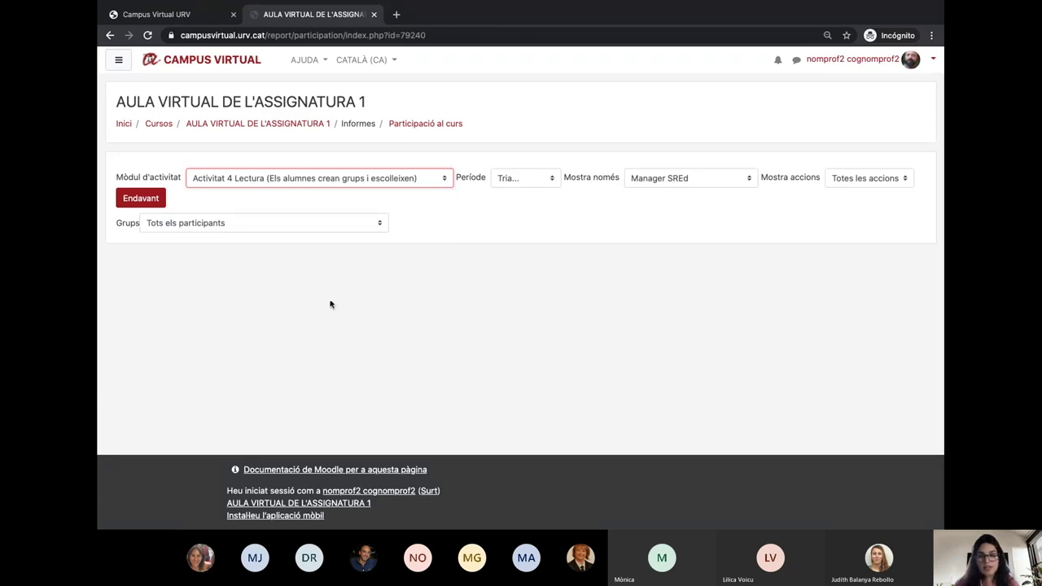
click(534, 177)
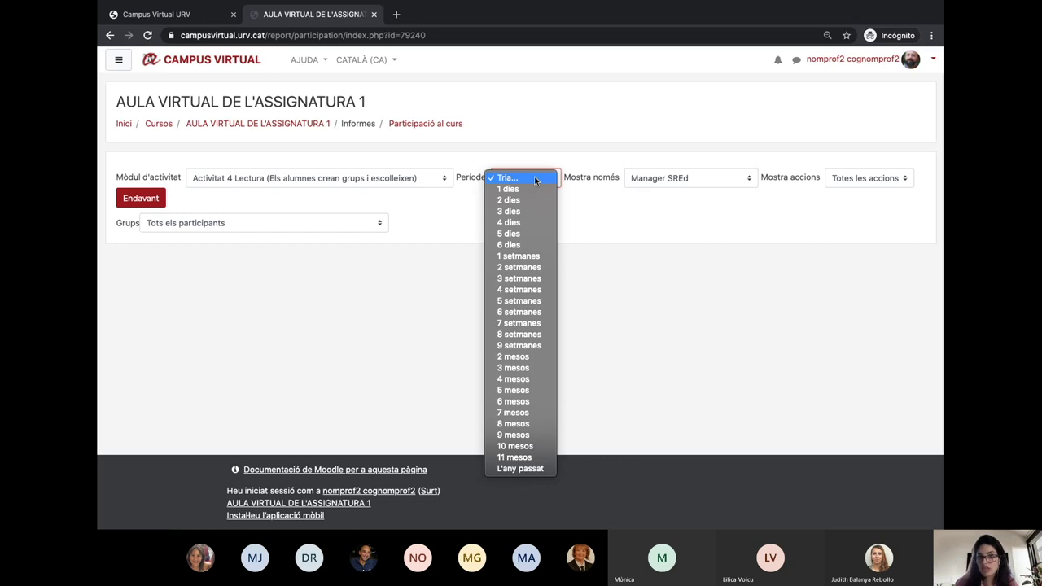
click(509, 245)
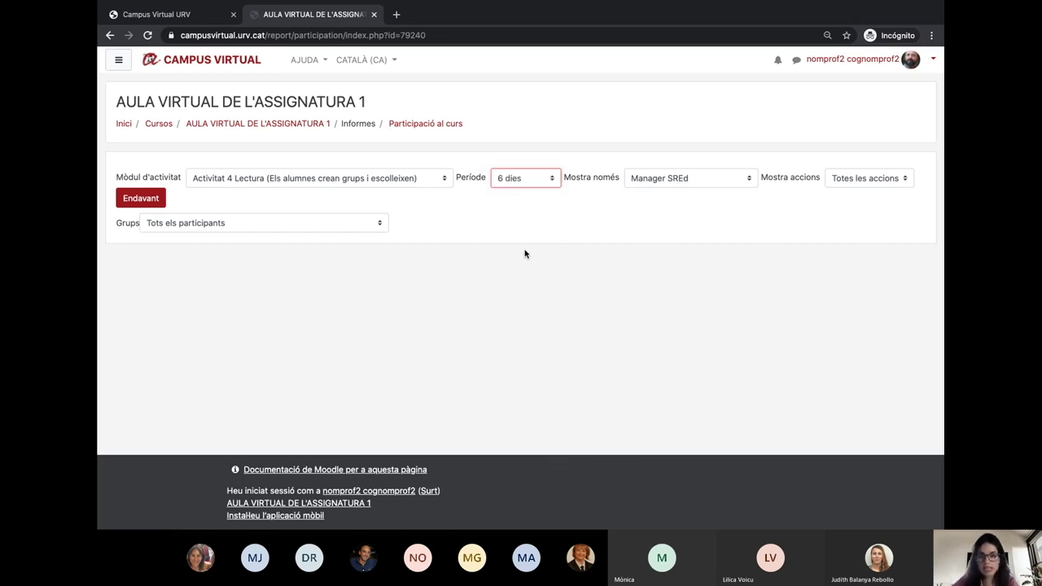
Limit the participation report to the Estudiant/a role and Enviament actions, and generate it for all participants
click(707, 179)
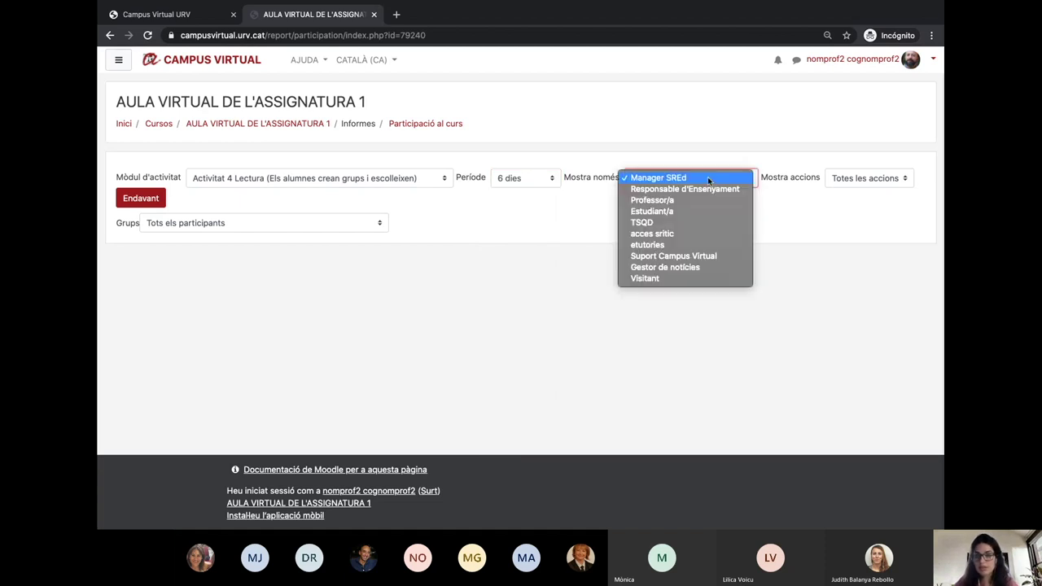
click(678, 211)
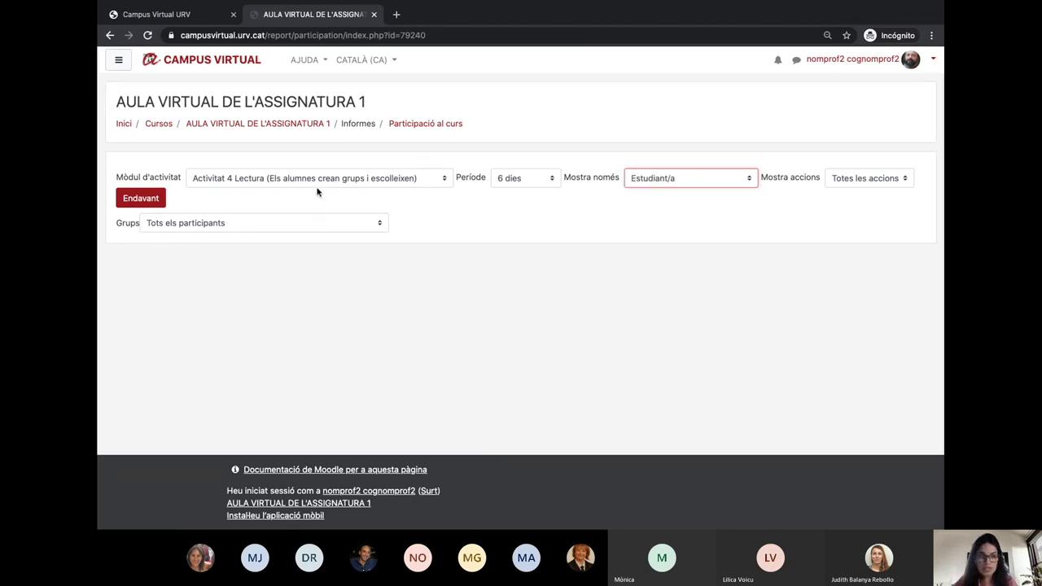
click(857, 178)
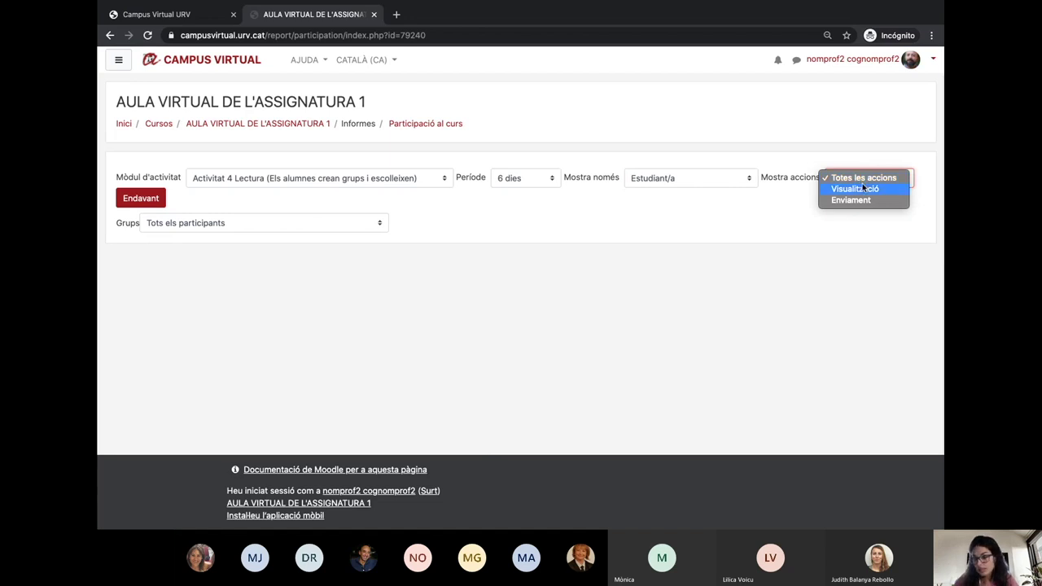
click(866, 199)
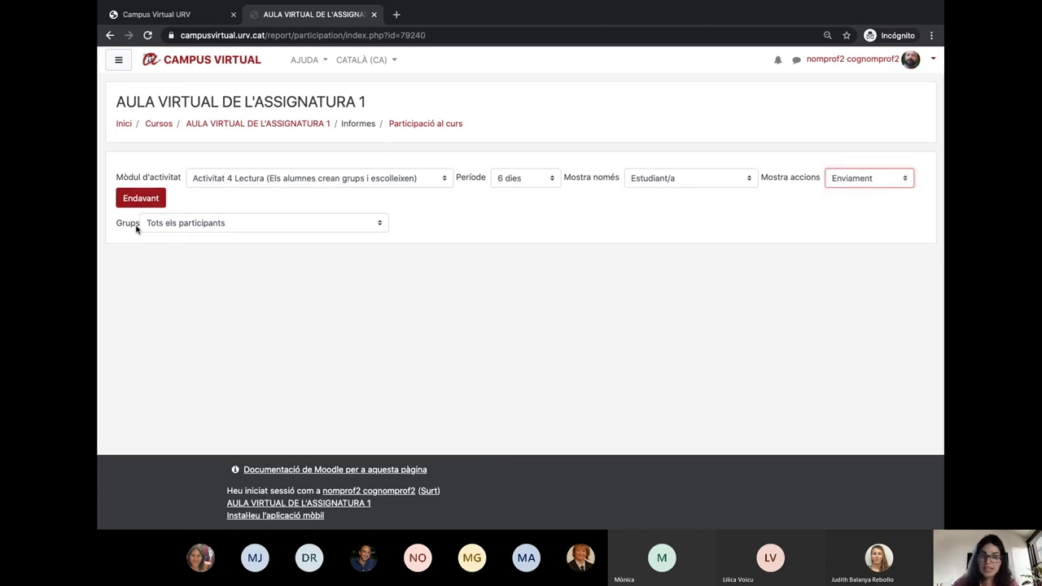
click(196, 225)
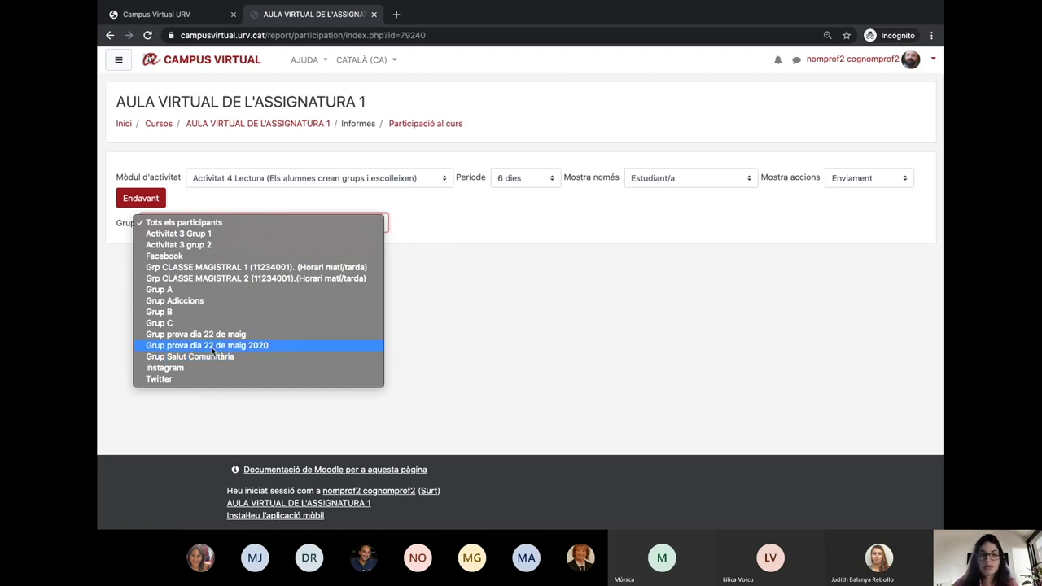
click(145, 204)
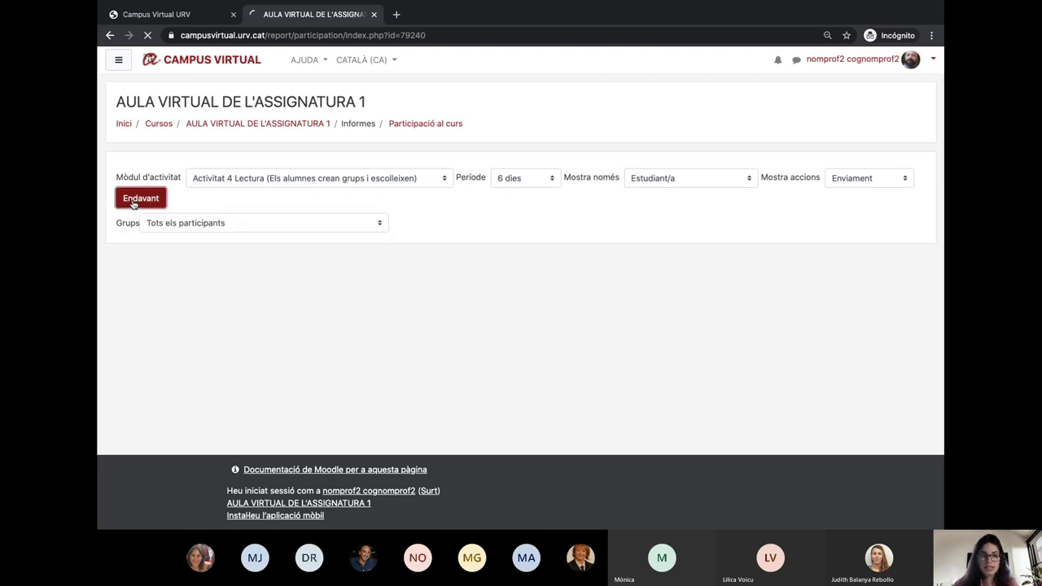
scroll(384, 366, down, 1)
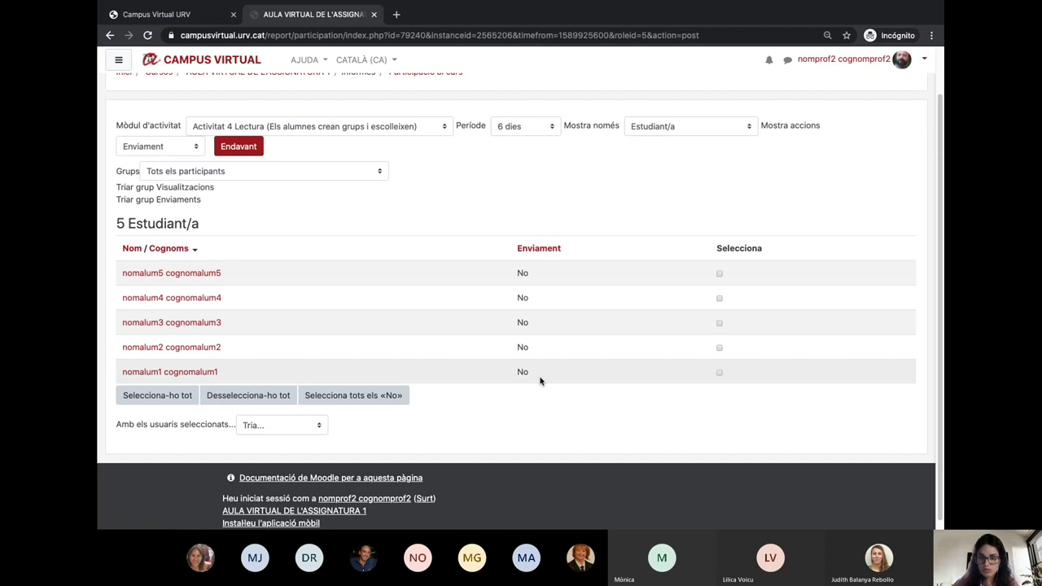
Generate the participation report for "Activitat 3 (activitat grupal) TARDA restricció d'accés"
click(419, 129)
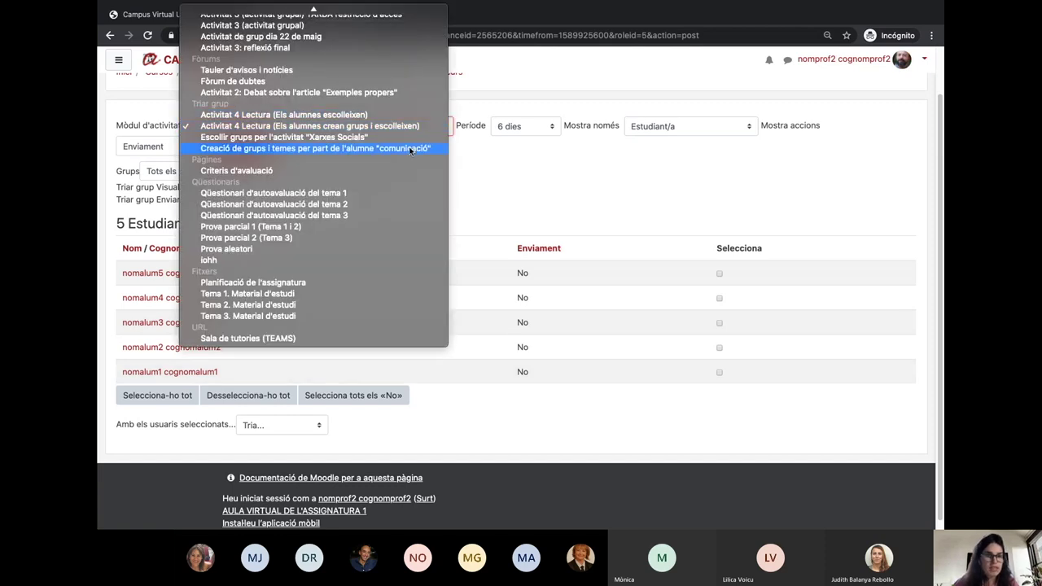
scroll(411, 179, up, 1)
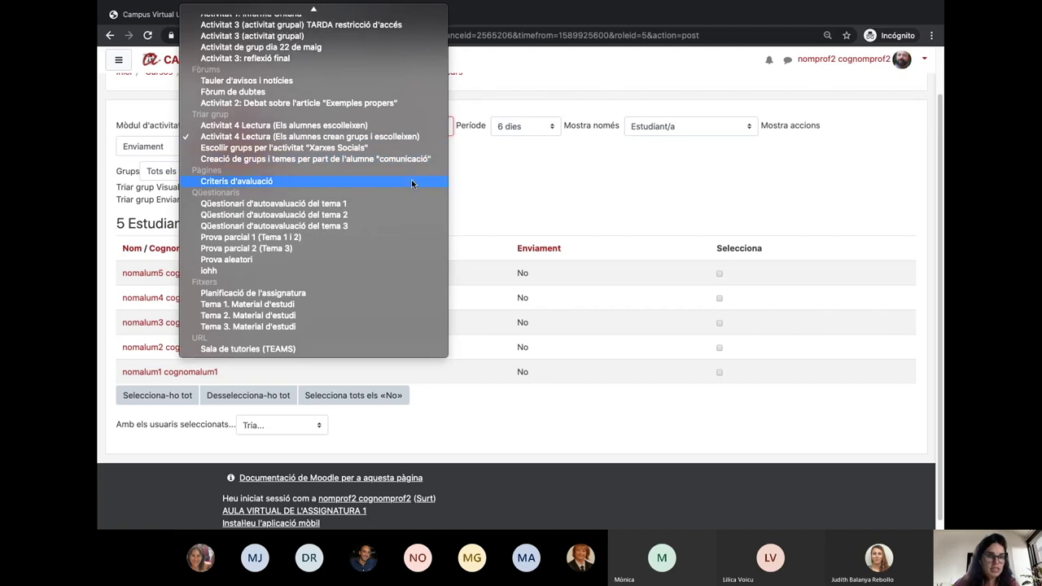
scroll(411, 180, up, 3)
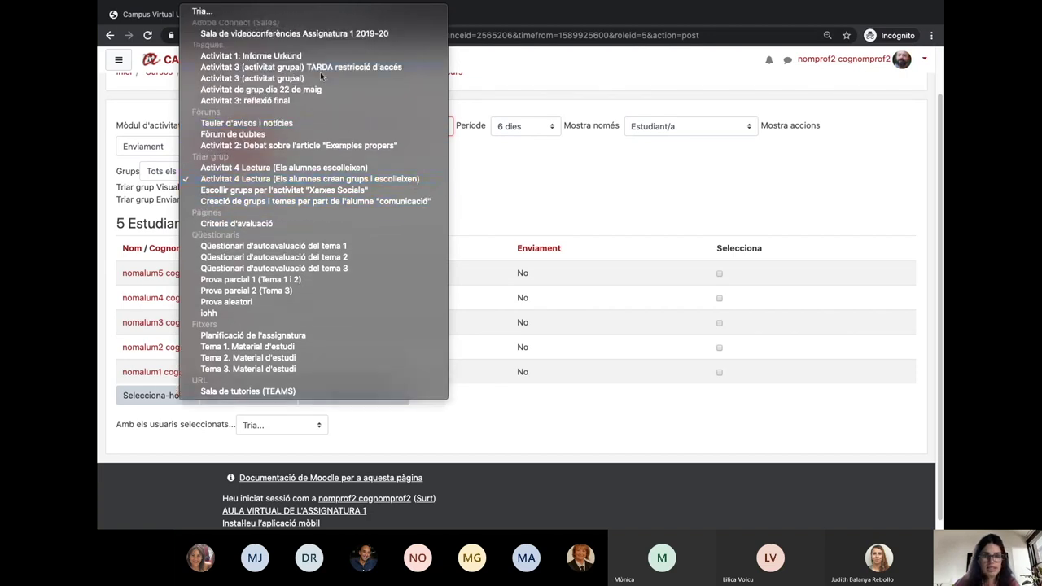
click(320, 72)
click(239, 146)
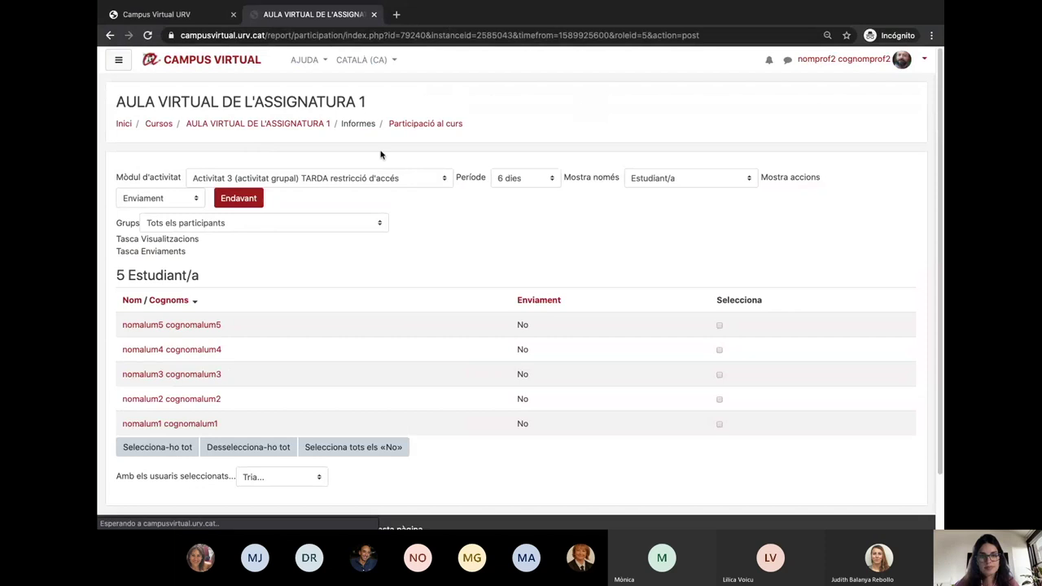
Reset the report's period to "Tria..." and generate the participation report again
click(535, 177)
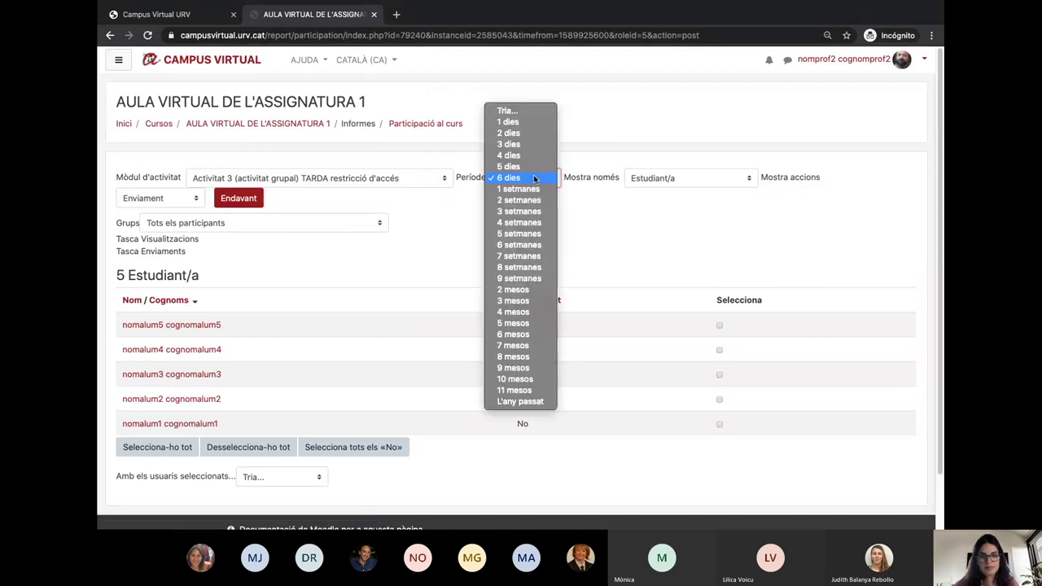
click(515, 110)
click(243, 200)
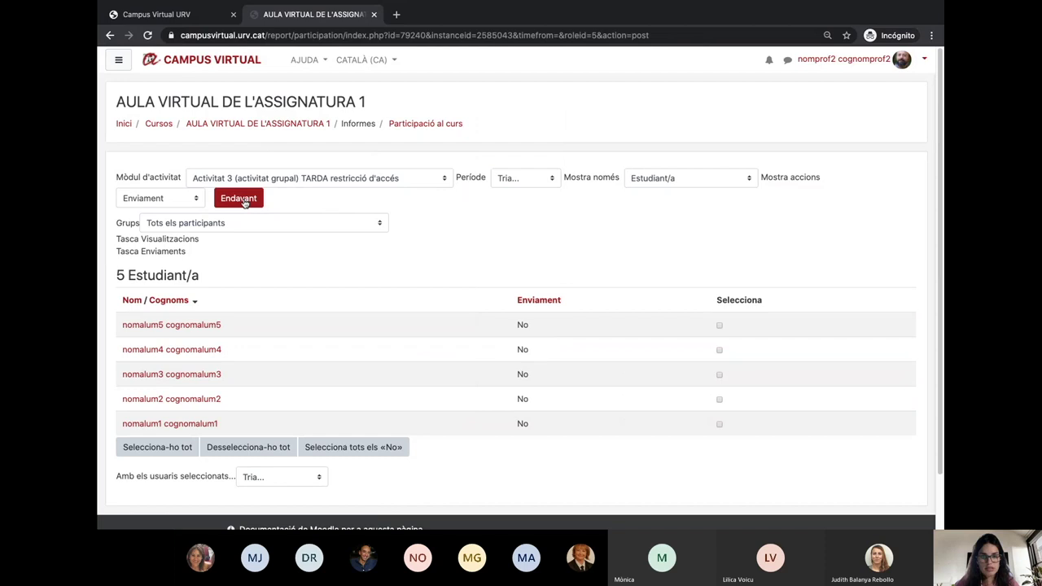
Switch the activity module to "Activitat 1: Informe Urkund" and generate its participation report
click(416, 181)
click(370, 199)
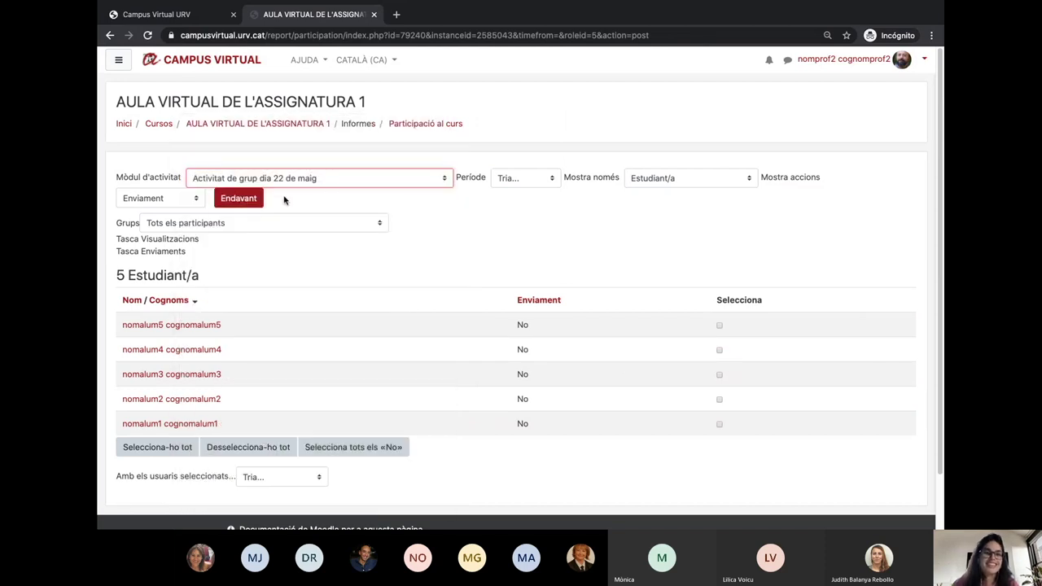
click(317, 180)
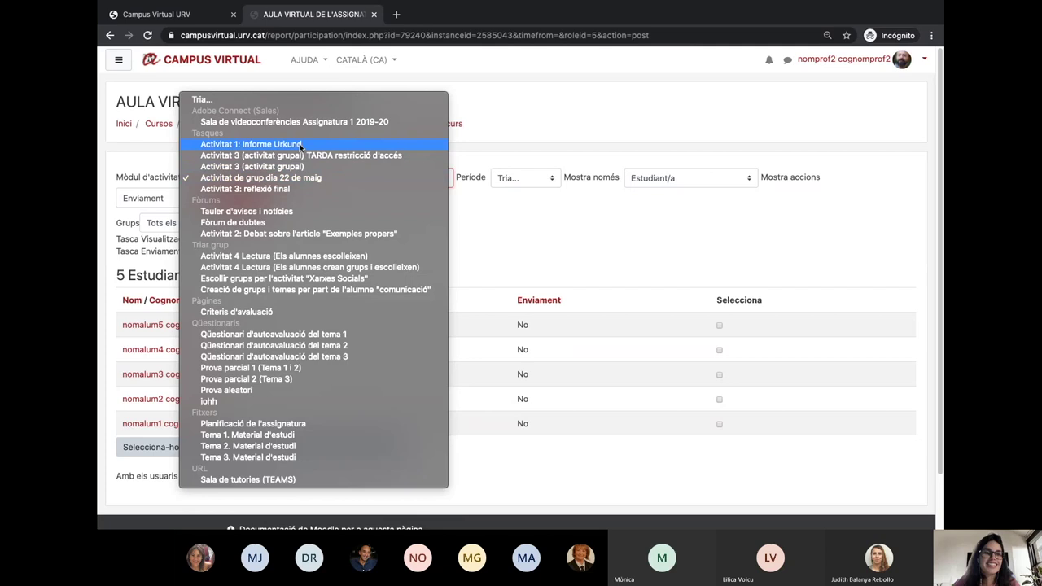
click(300, 146)
click(252, 201)
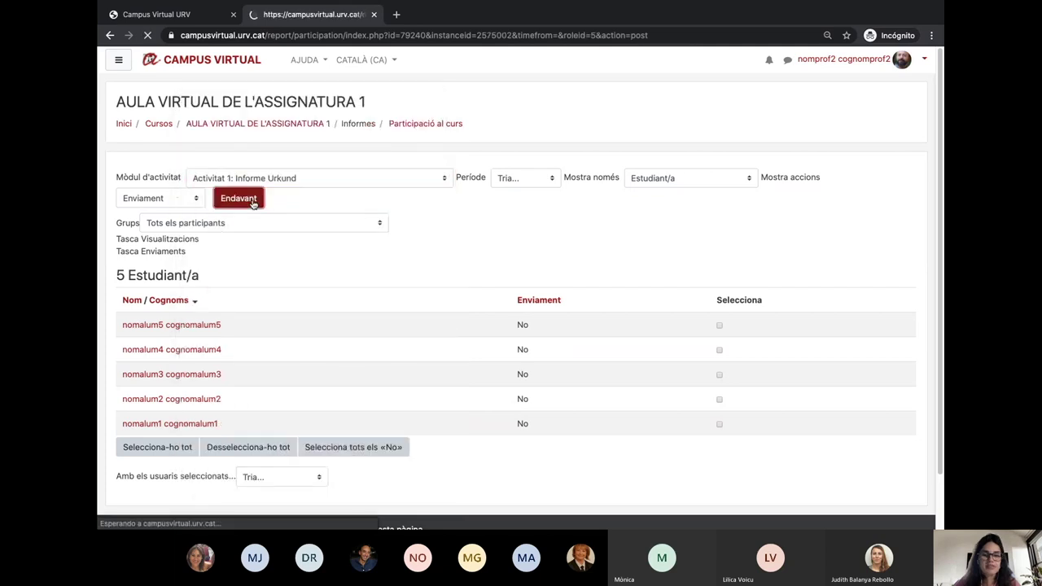
scroll(498, 256, down, 1)
scroll(500, 257, down, 1)
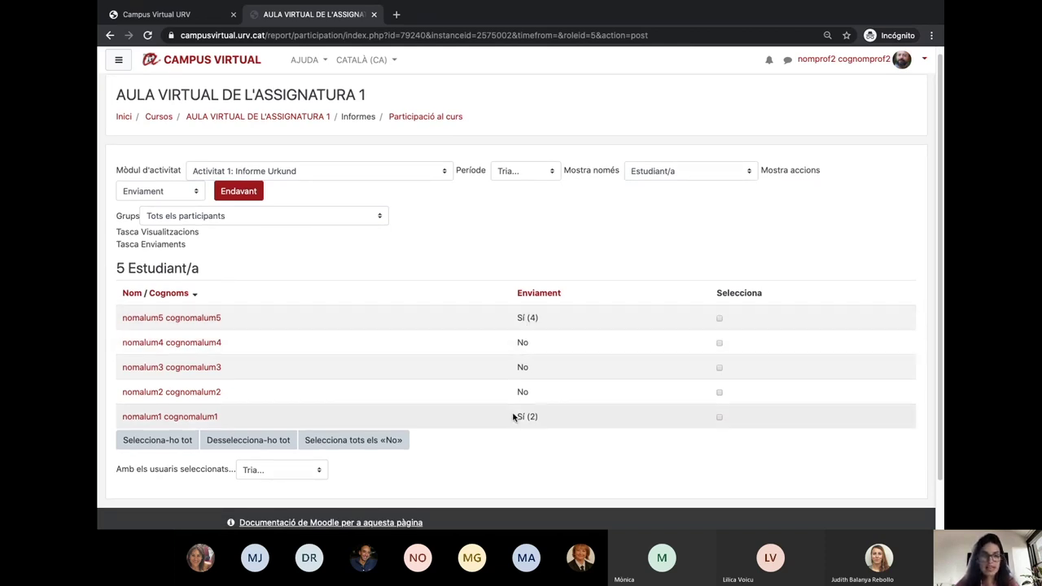
Sort the student list by the Enviament column and examine each student's number of submission actions
click(550, 298)
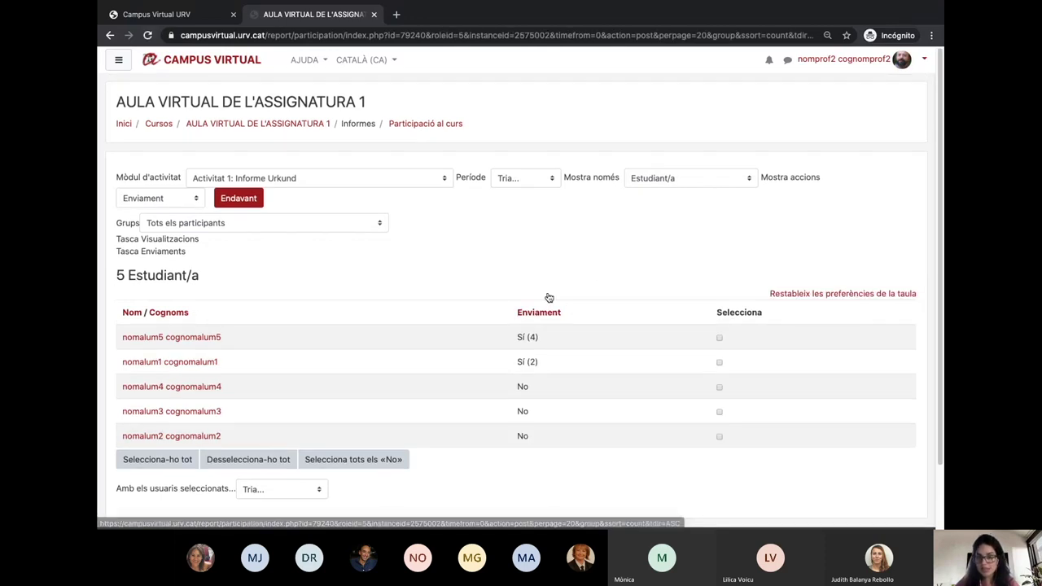
scroll(583, 325, down, 1)
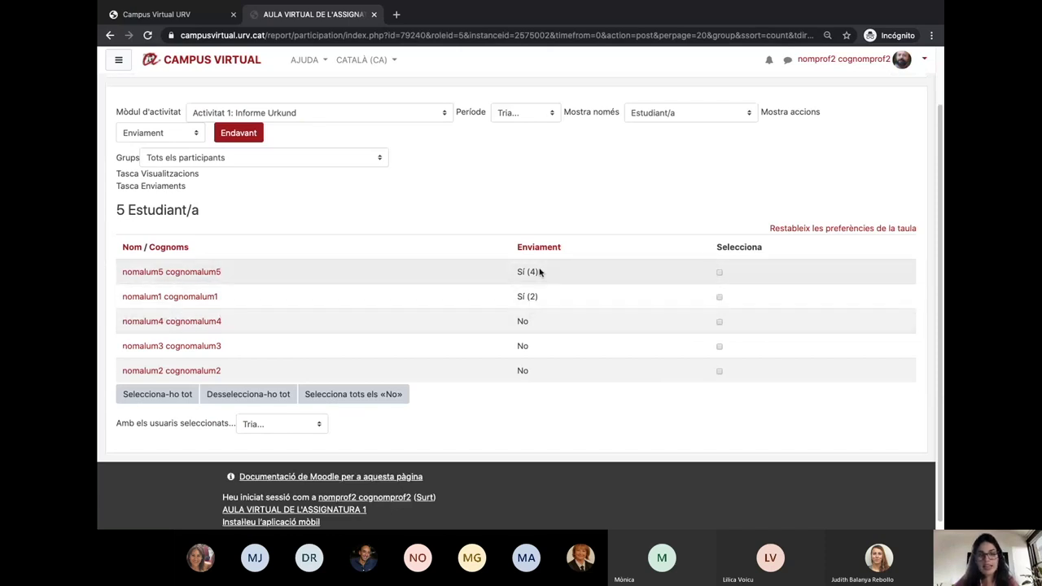
scroll(538, 269, up, 1)
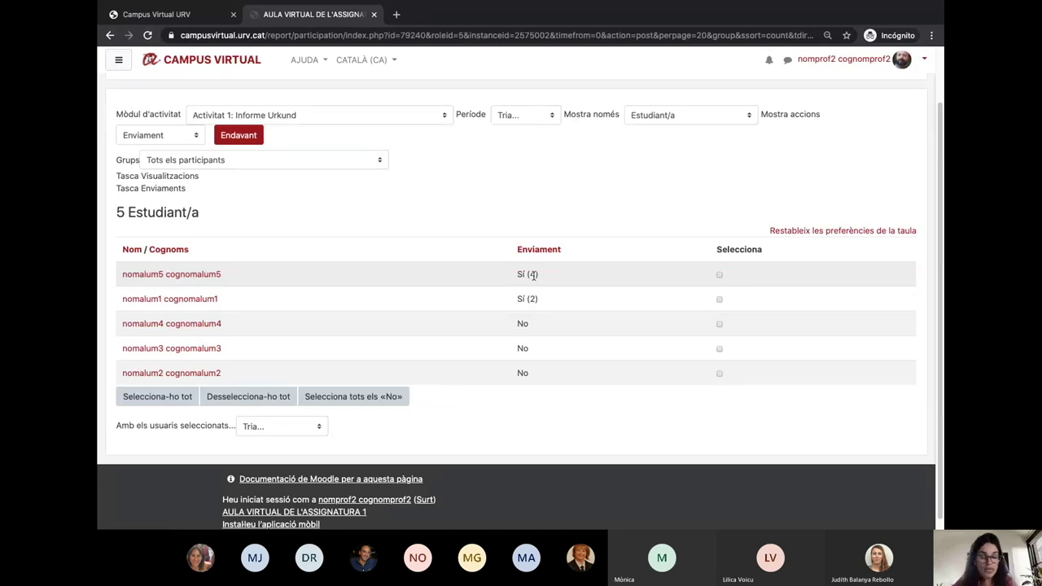
drag(538, 274, 516, 275)
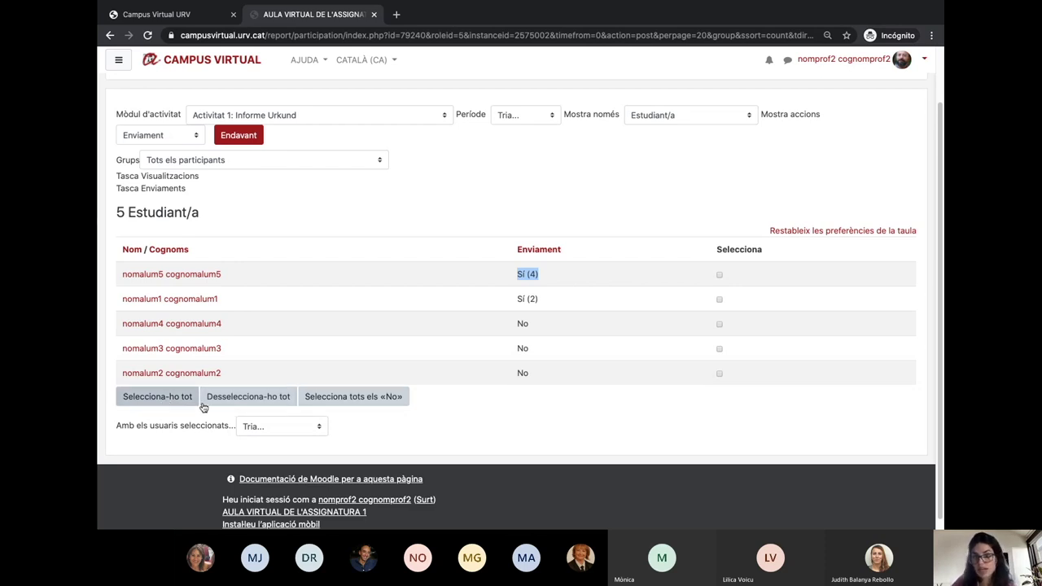
Select all students marked "No" under Enviament and send them the message "xfthdjytj"
click(380, 399)
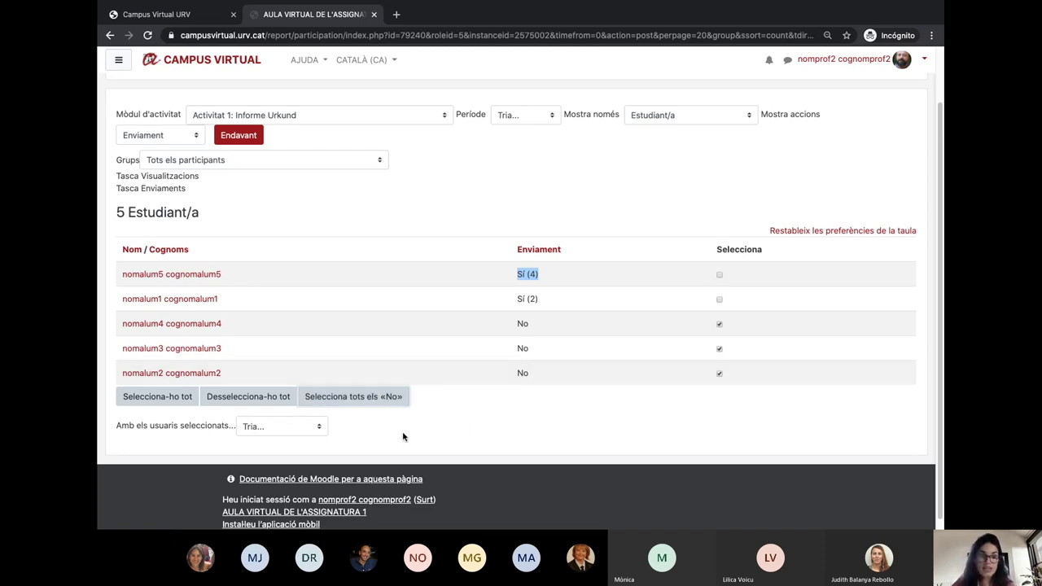
click(304, 433)
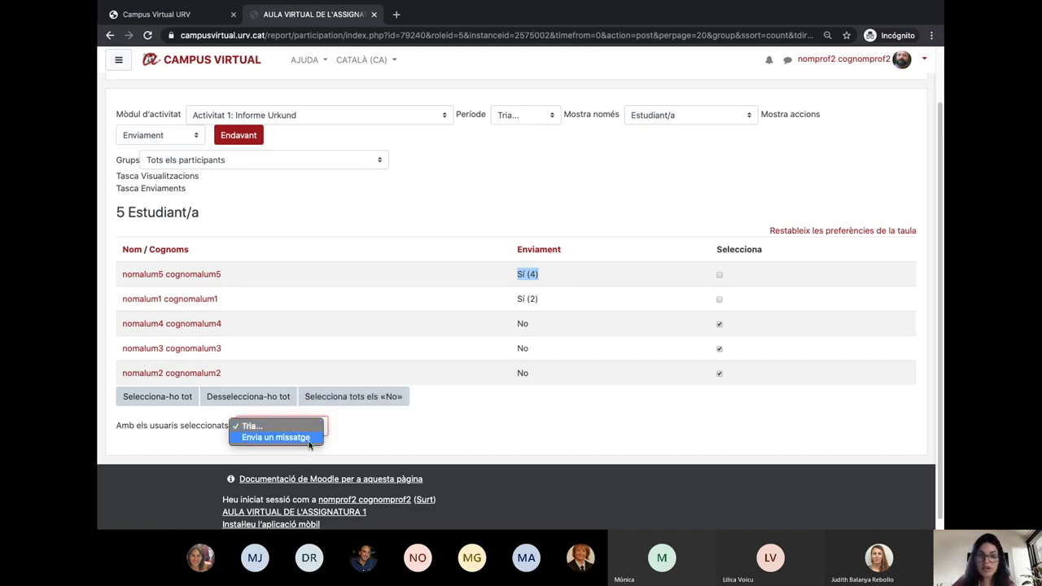
click(276, 437)
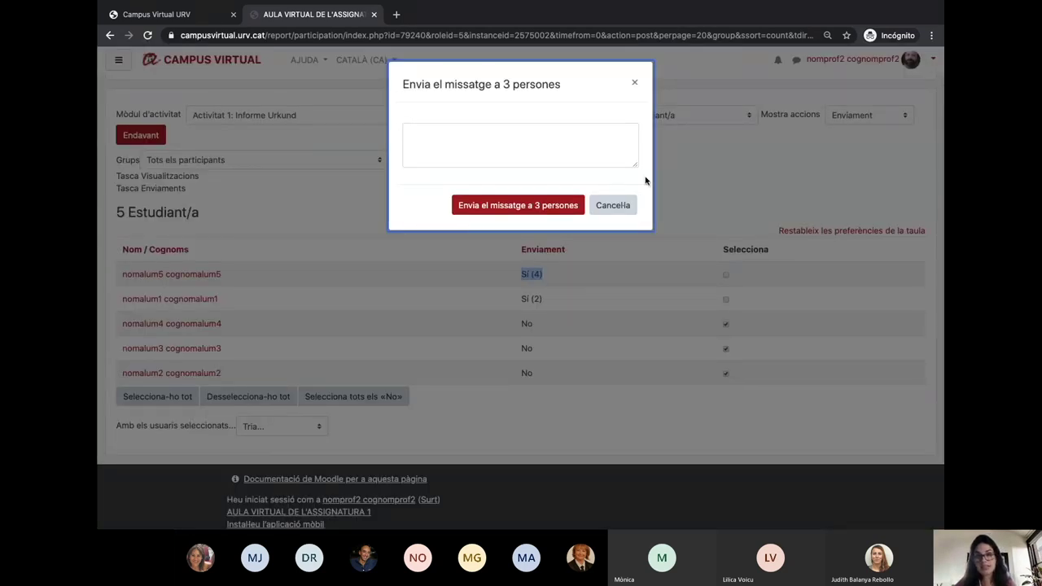
drag(636, 165, 635, 263)
click(516, 182)
text(xfthdjytj)
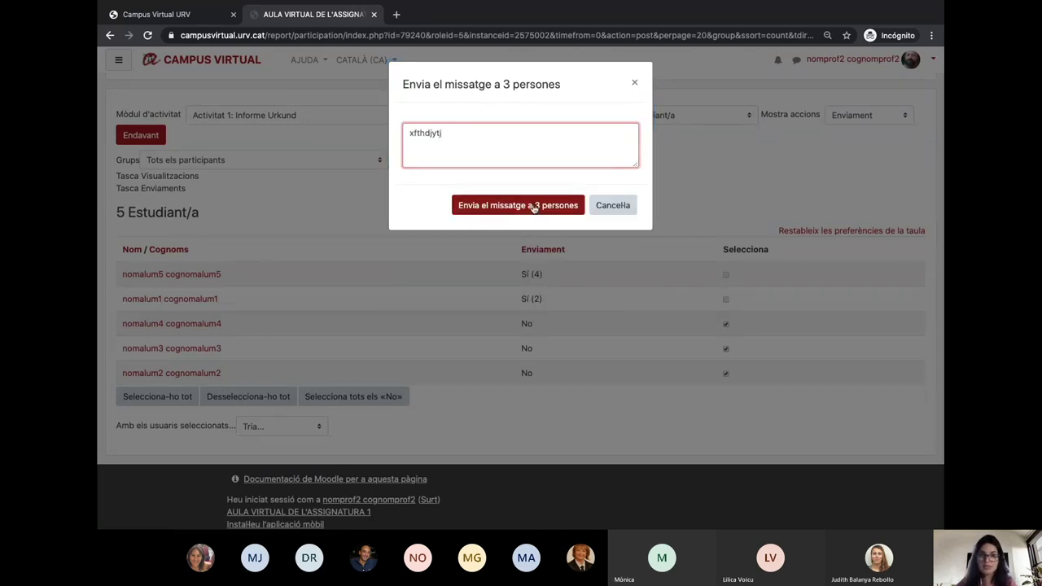
click(534, 207)
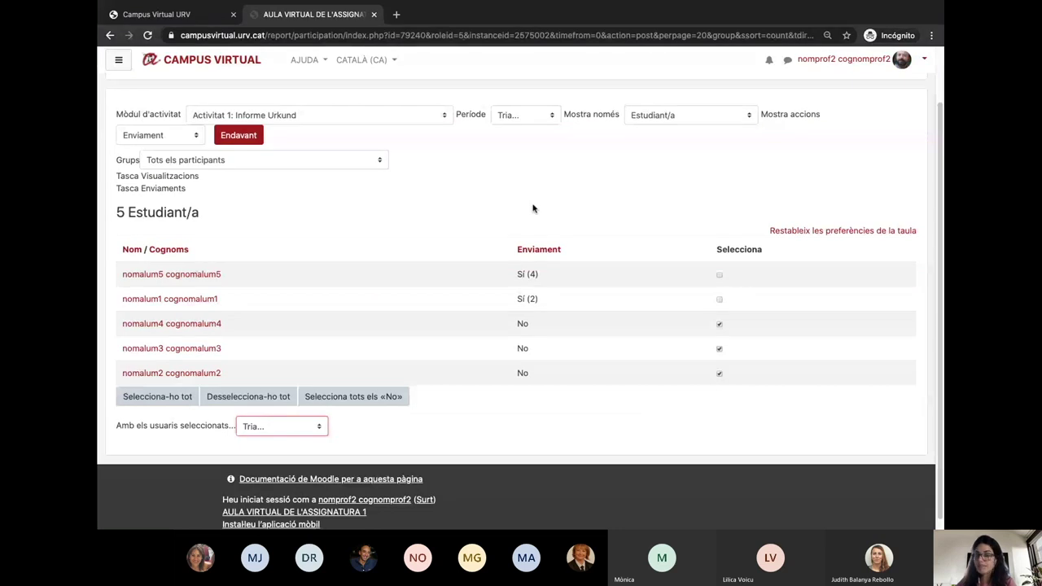
Check the delivery notice, review the sent message in the private conversations, and close the messaging view
drag(244, 113, 115, 120)
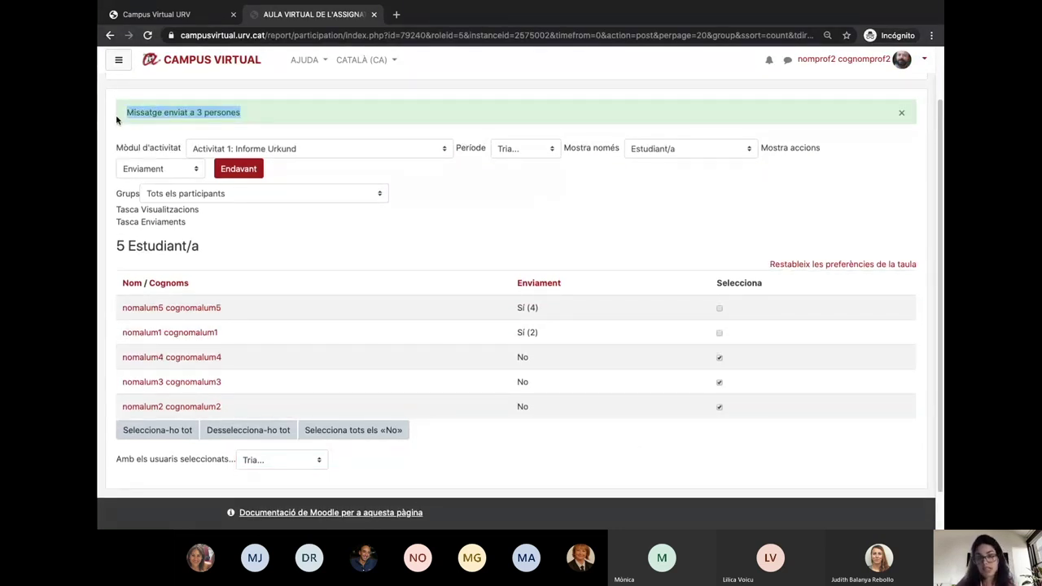
click(788, 65)
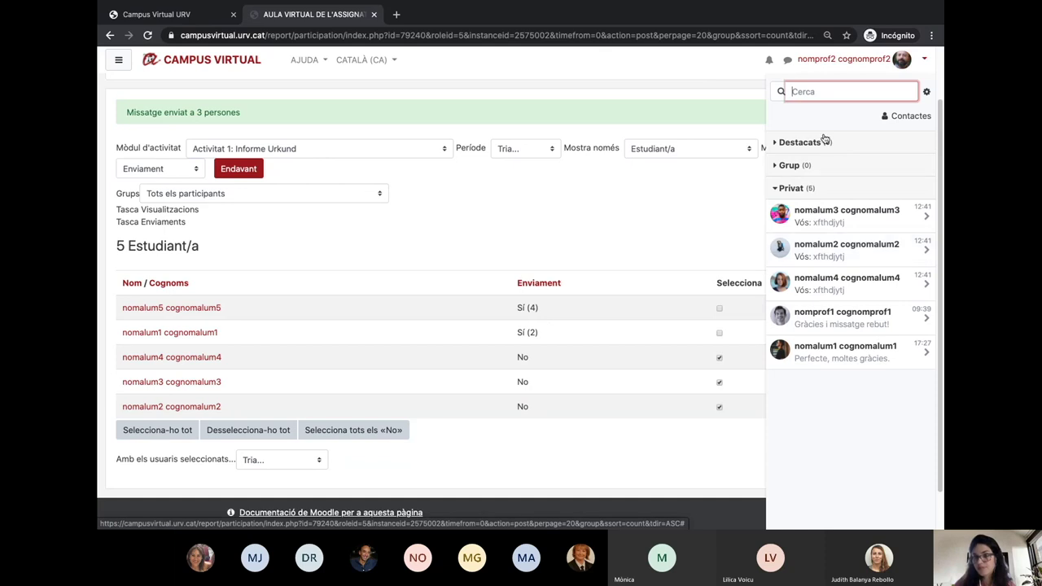
click(788, 61)
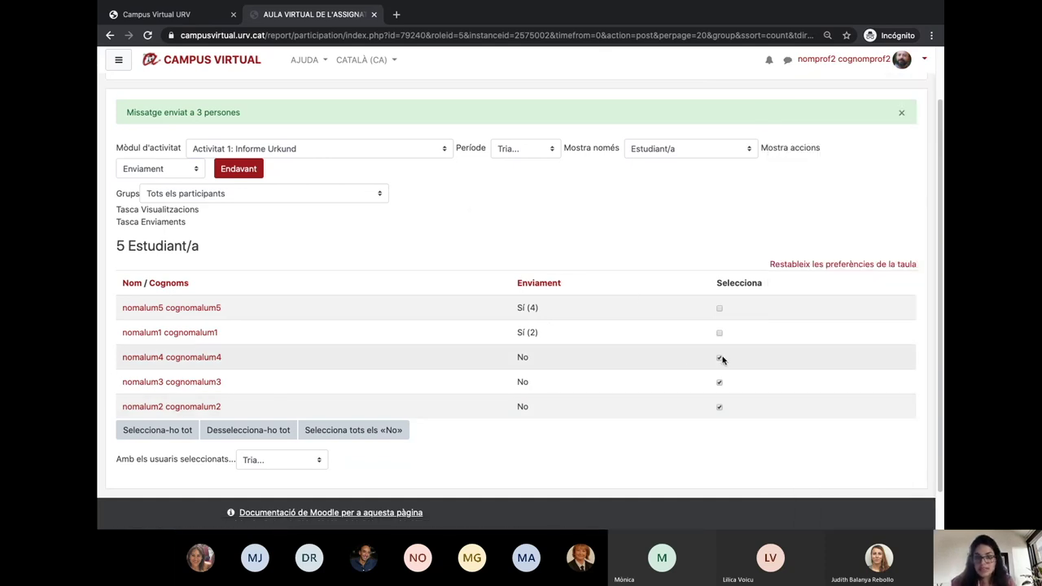
Deselect all students and select only the first one in the sorted participation list
click(236, 437)
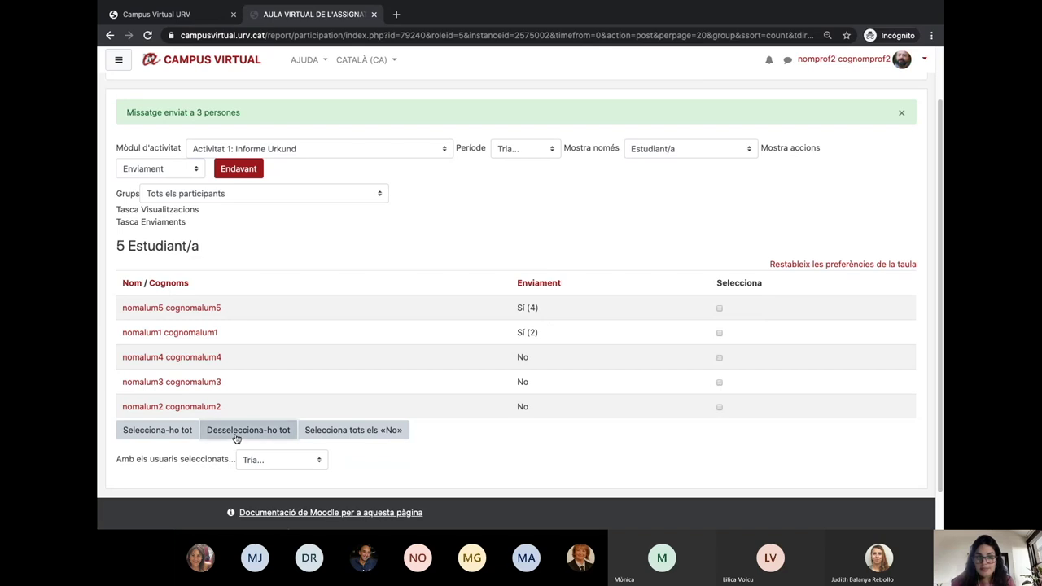
click(719, 309)
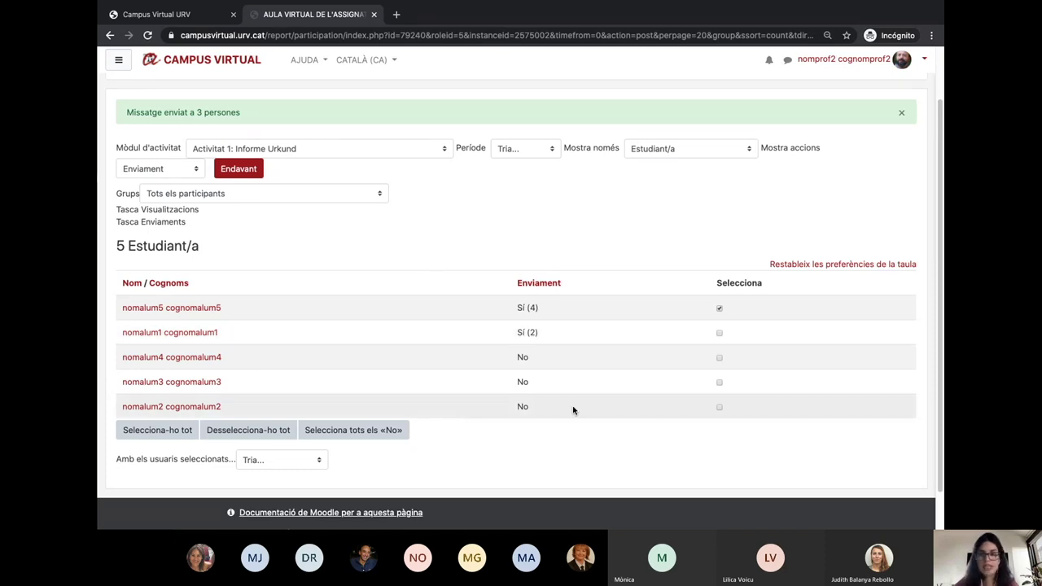
Return to the main page of AULA VIRTUAL DE L'ASSIGNATURA 1 and open the complete course administration options
scroll(448, 317, up, 1)
scroll(448, 317, up, 1)
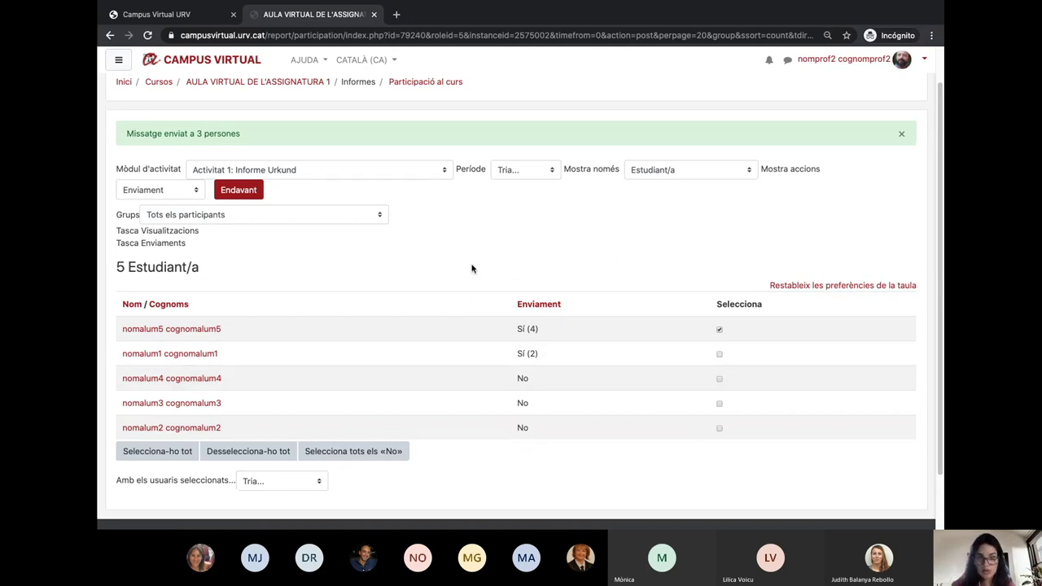
scroll(472, 255, up, 1)
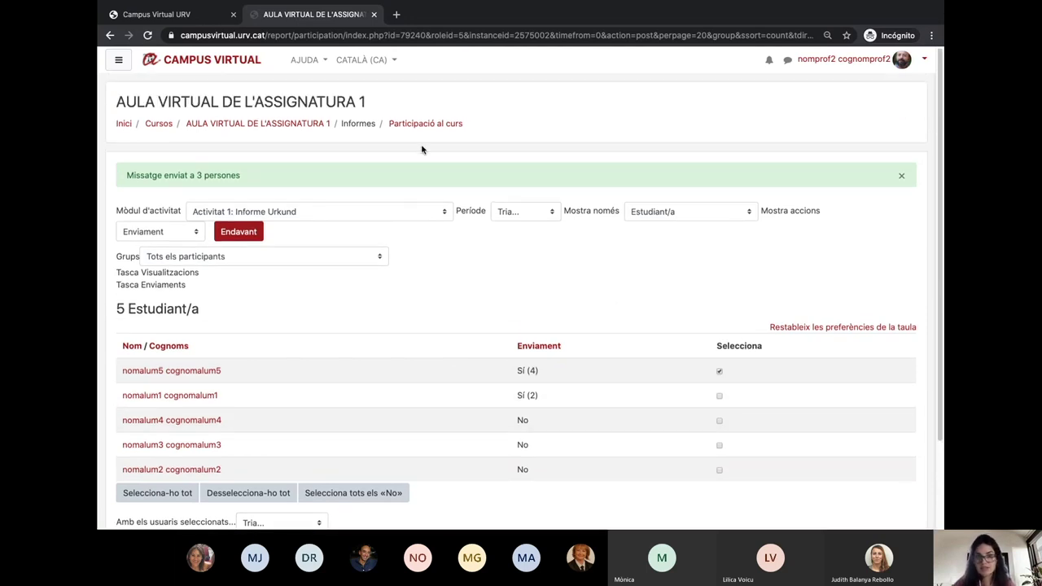
click(313, 124)
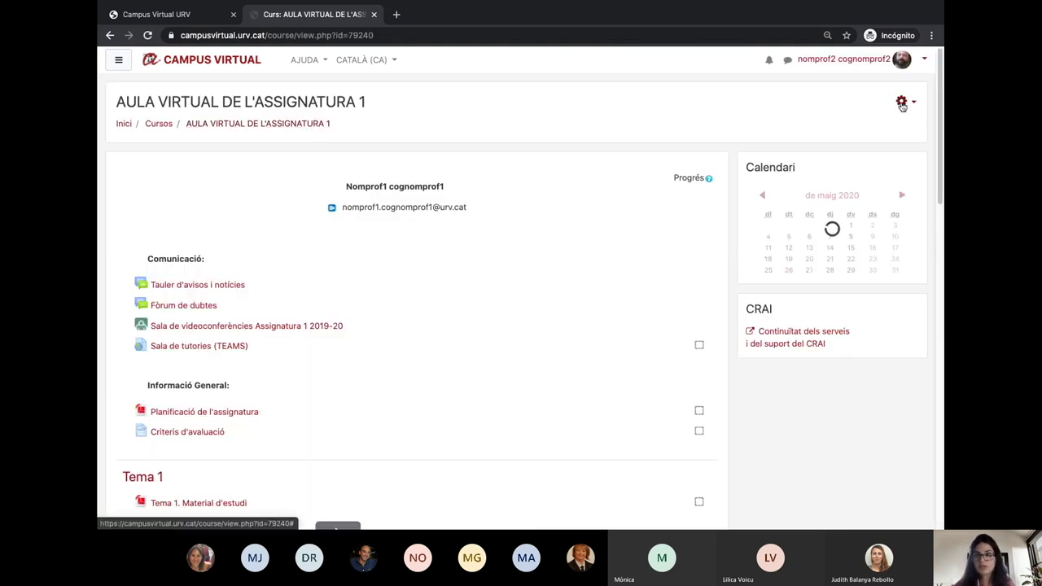
click(902, 101)
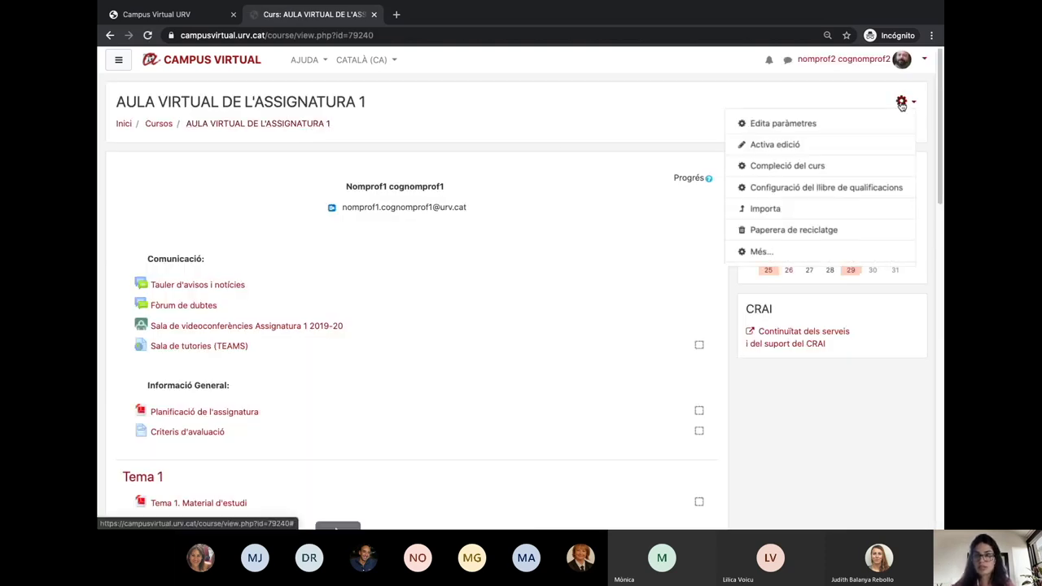
click(796, 260)
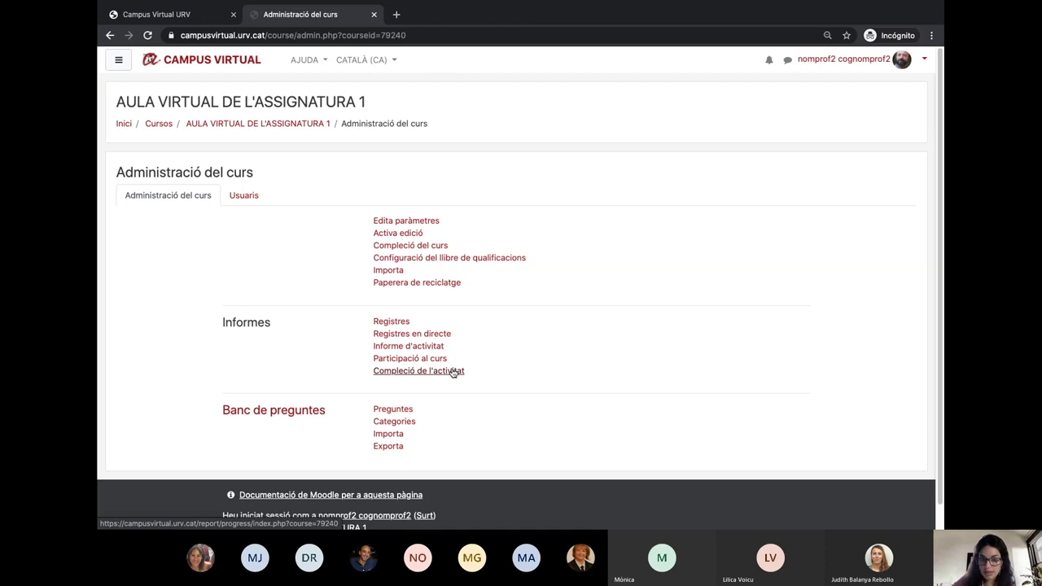
Open the Compleció de l'activitat report and examine the completion marks of every student across all activity columns
click(455, 373)
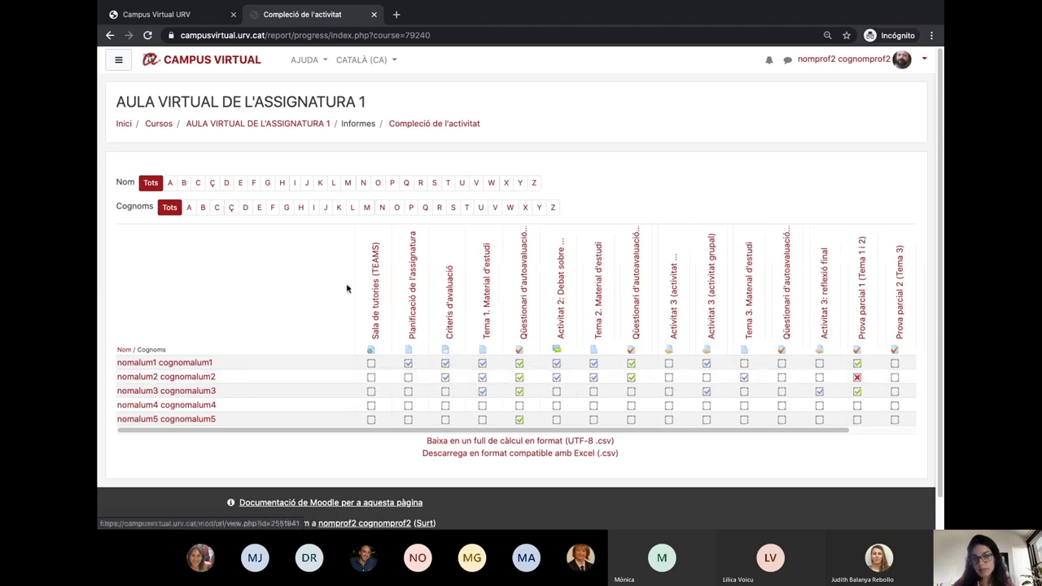
scroll(339, 289, down, 1)
scroll(453, 412, right, 3)
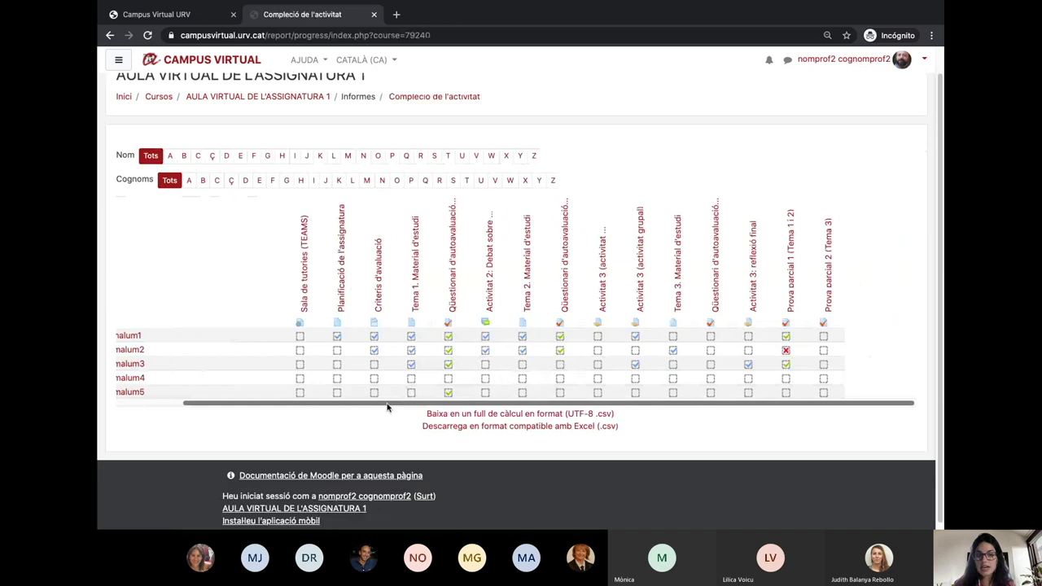
scroll(295, 409, left, 3)
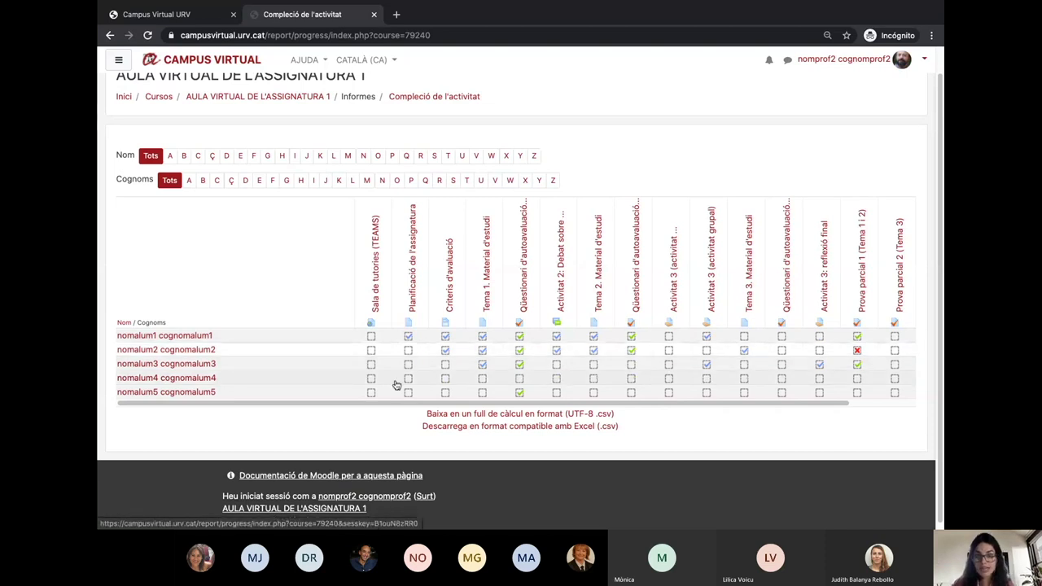
Open the fourth student's profile in a new tab, review the available reports and last course access, and return to the completion report
right_click(191, 379)
click(211, 377)
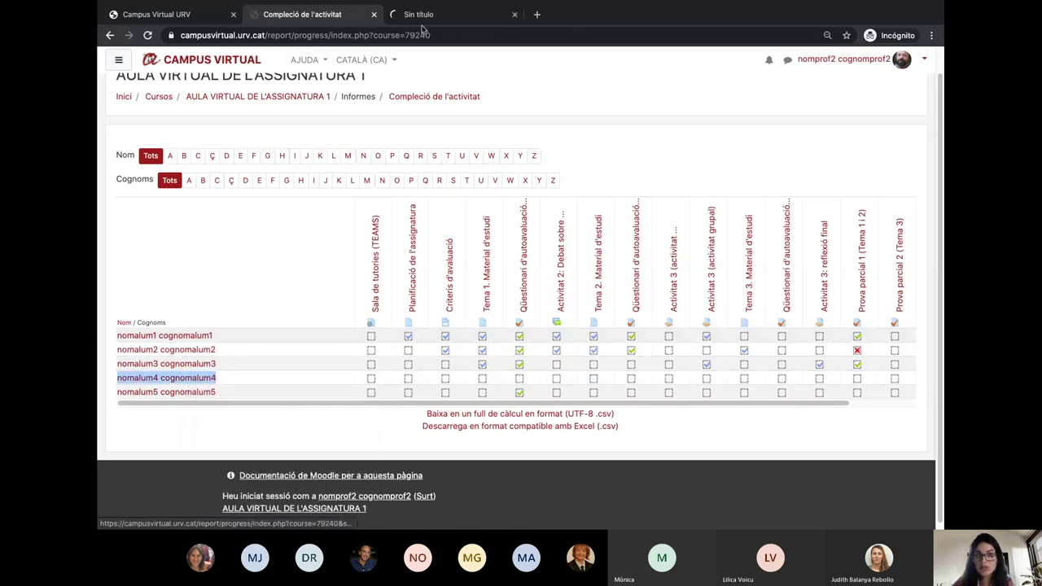
click(410, 15)
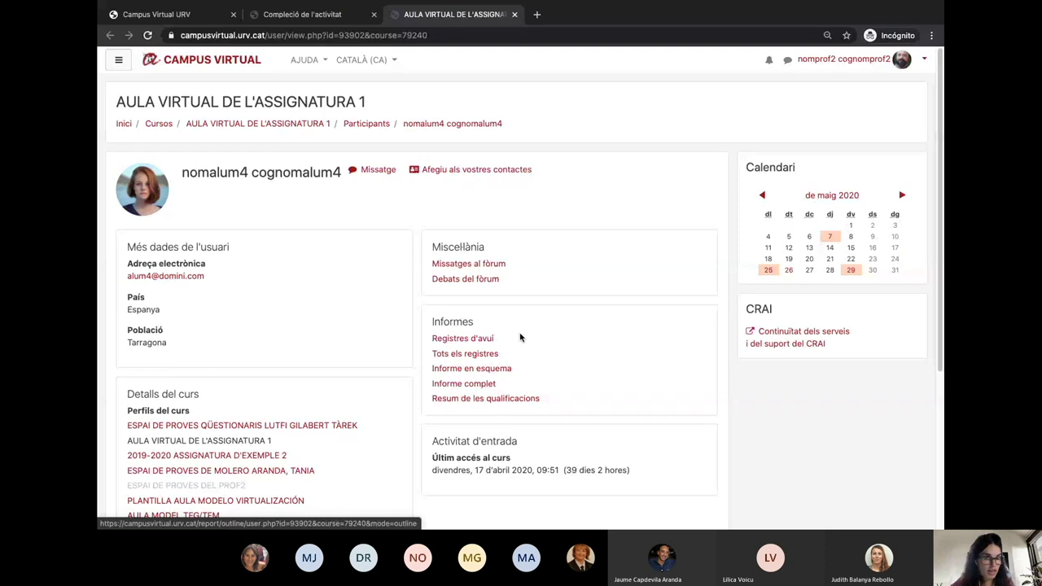
click(331, 11)
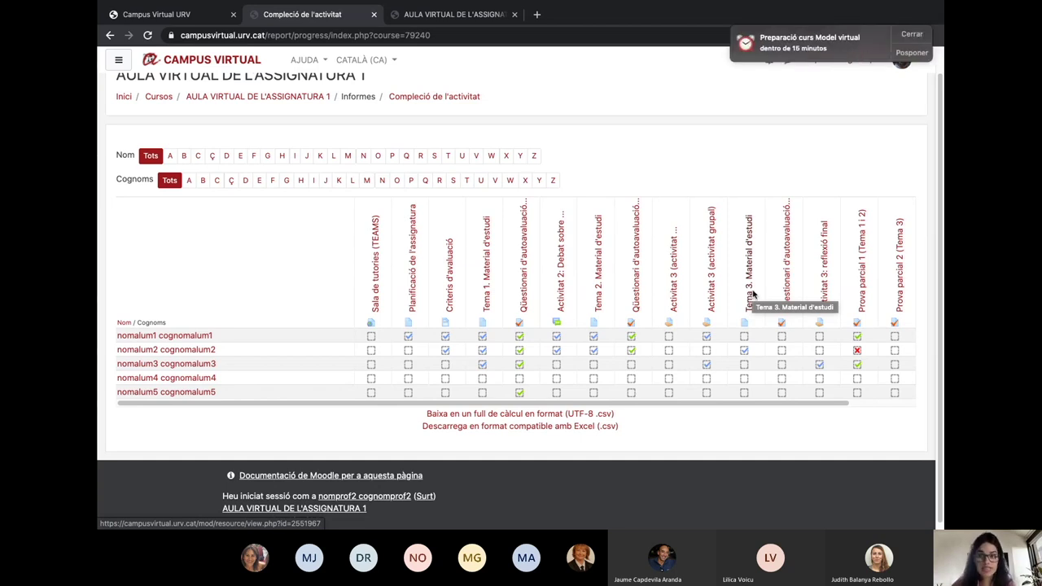
Dismiss the calendar reminder and review the completion report table across its full width
click(904, 36)
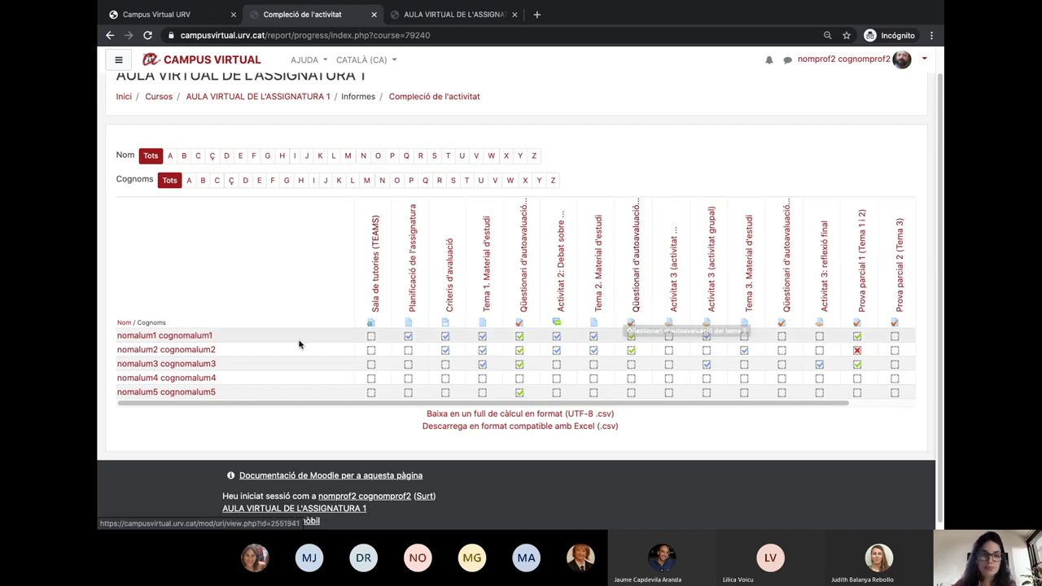
scroll(283, 320, down, 1)
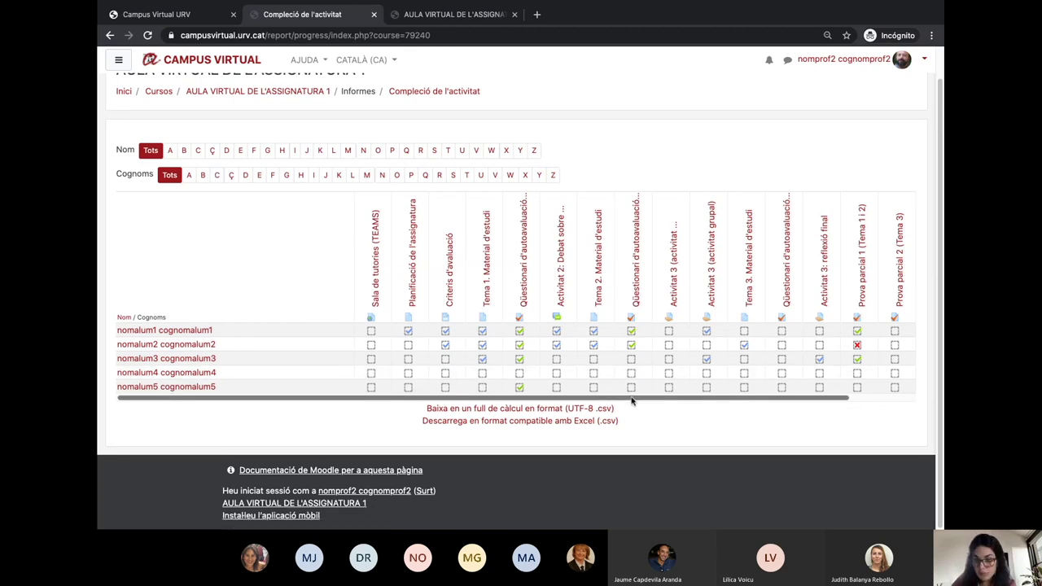
drag(603, 398, 767, 400)
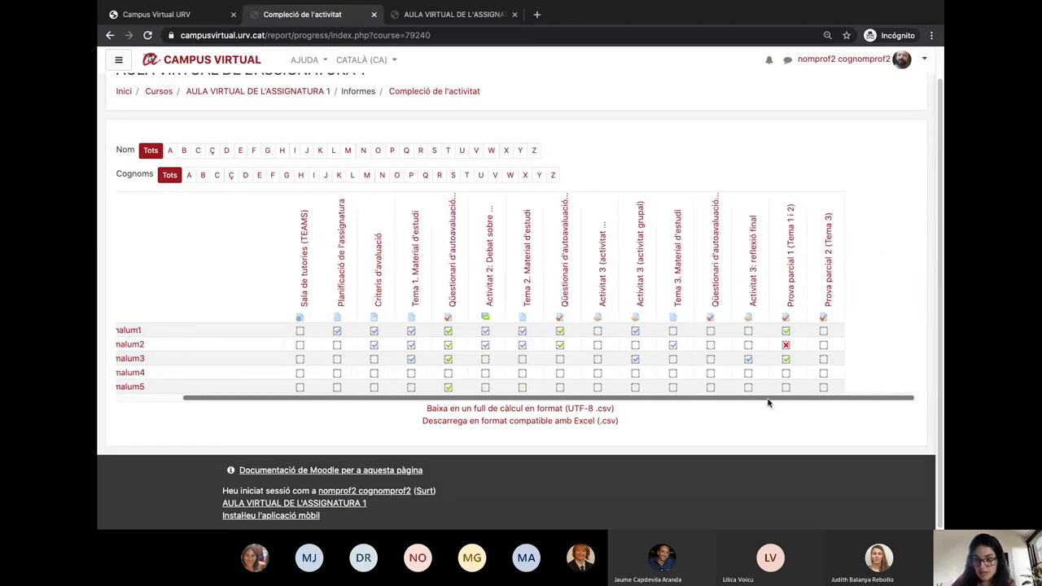
drag(842, 402, 709, 400)
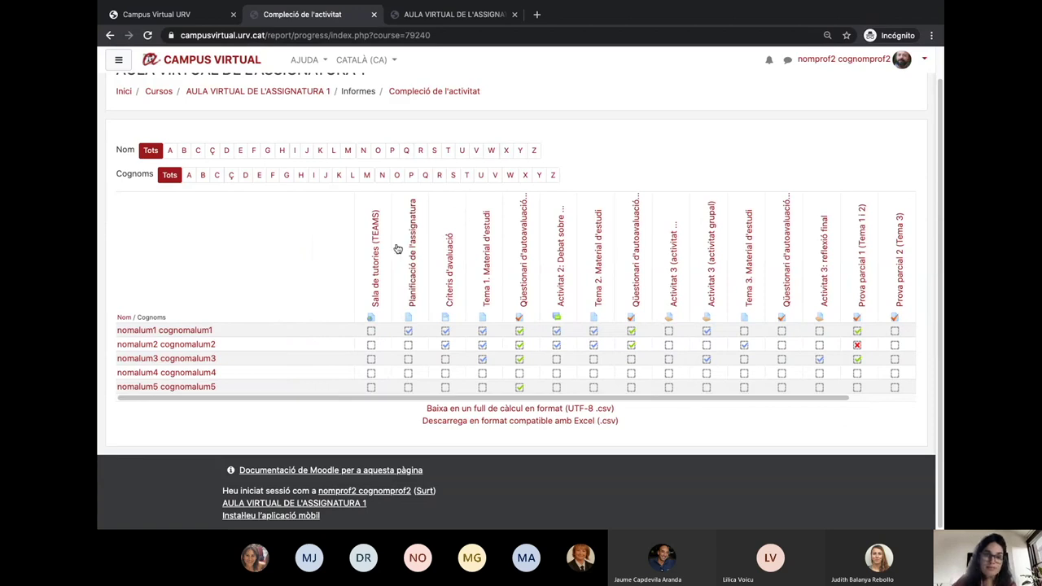
Return to the main page of AULA VIRTUAL DE L'ASSIGNATURA 1 and turn editing on
scroll(339, 276, up, 2)
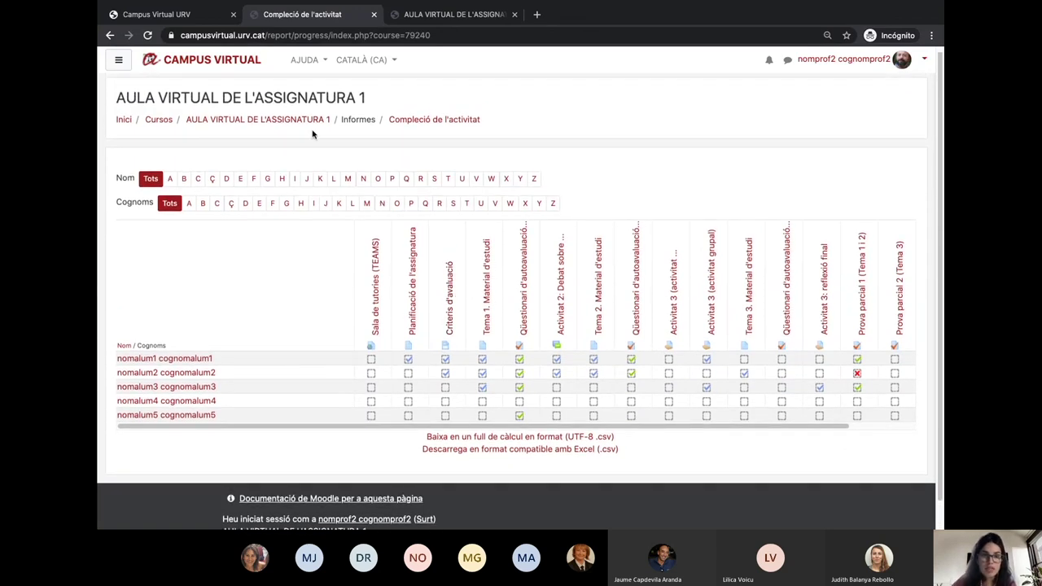
click(308, 122)
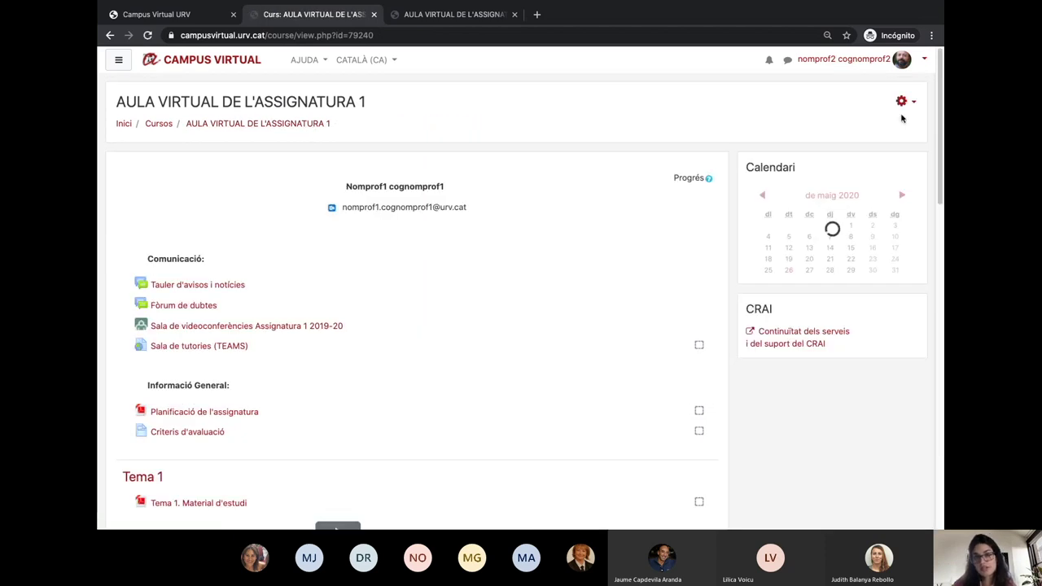
click(904, 104)
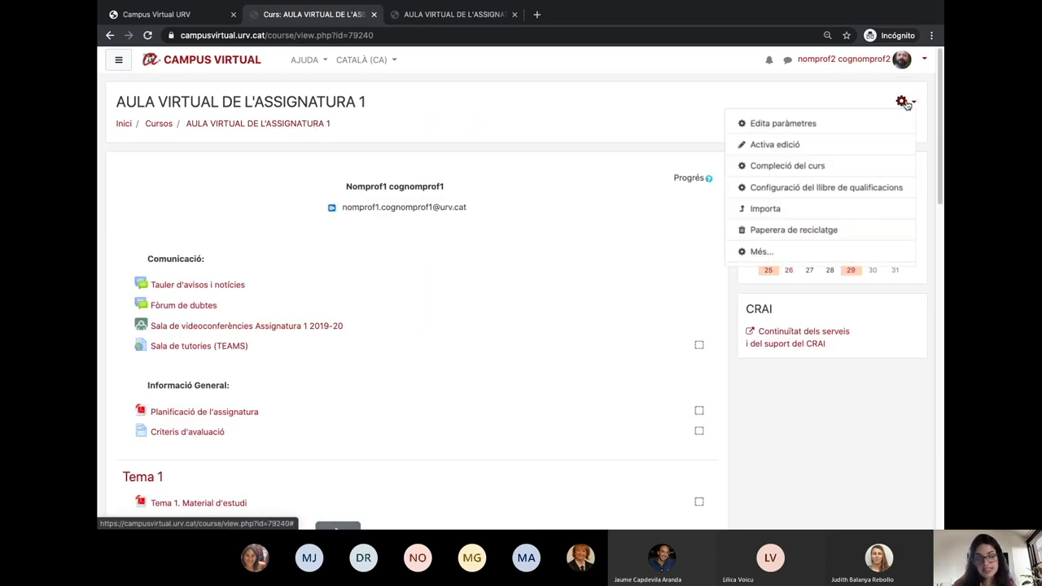
click(775, 144)
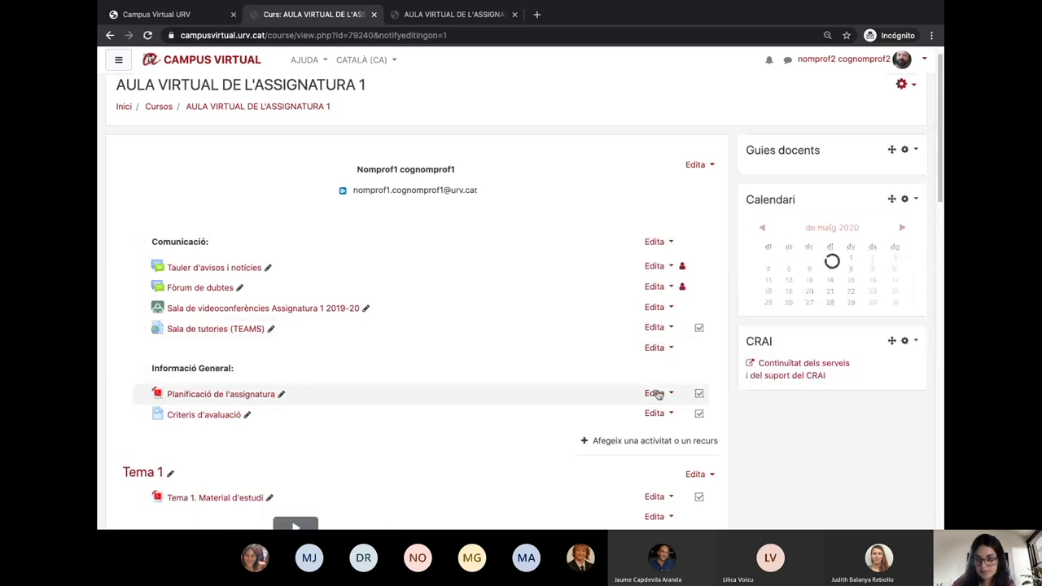
Open the settings of the Planificació de l'assignatura file, examine its activity completion conditions, and save and return to the course
click(656, 393)
click(647, 415)
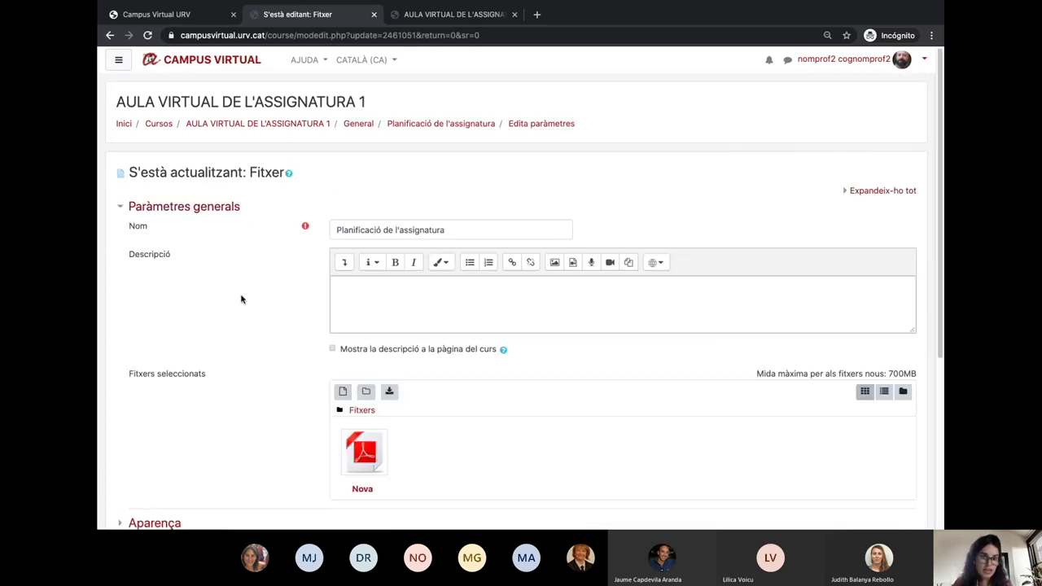
scroll(241, 299, down, 2)
scroll(241, 299, down, 5)
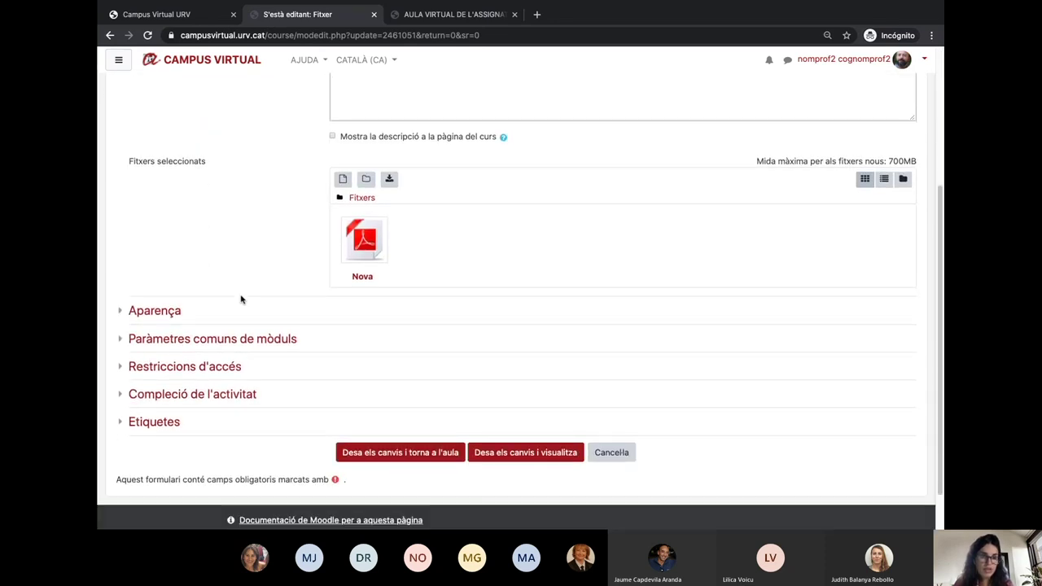
click(218, 401)
scroll(266, 361, down, 3)
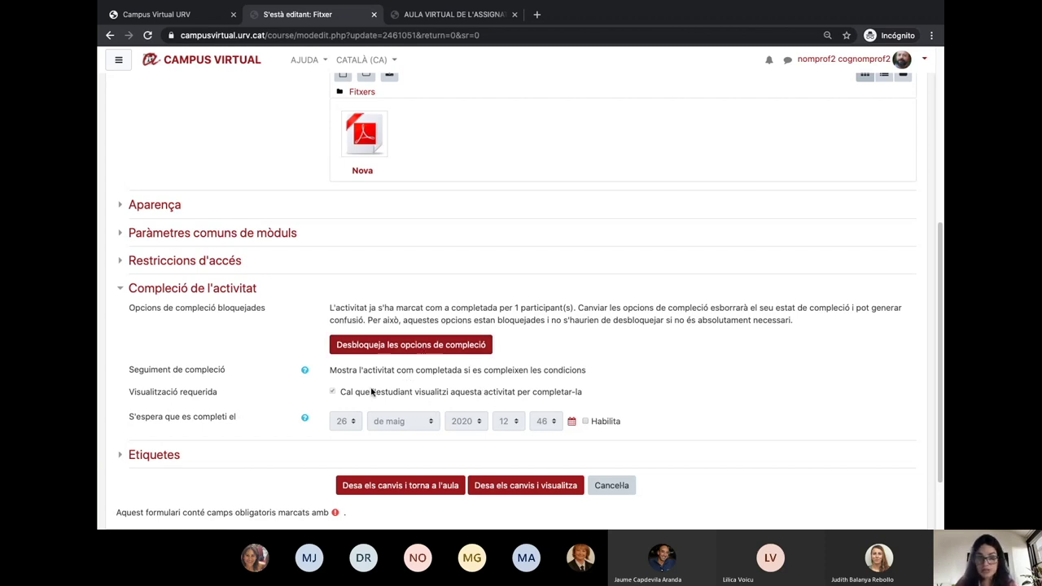
scroll(373, 393, down, 1)
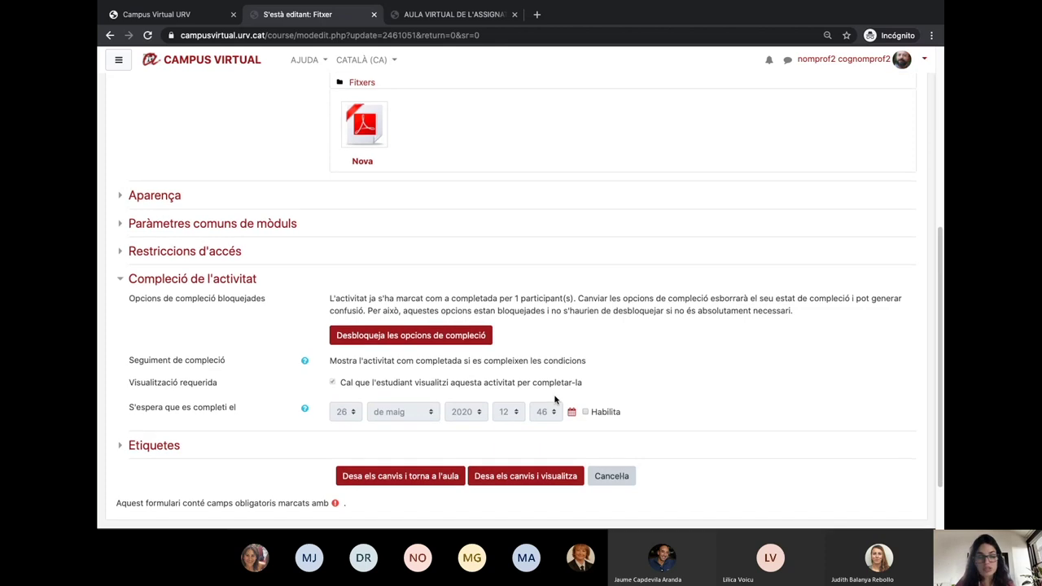
scroll(554, 399, down, 1)
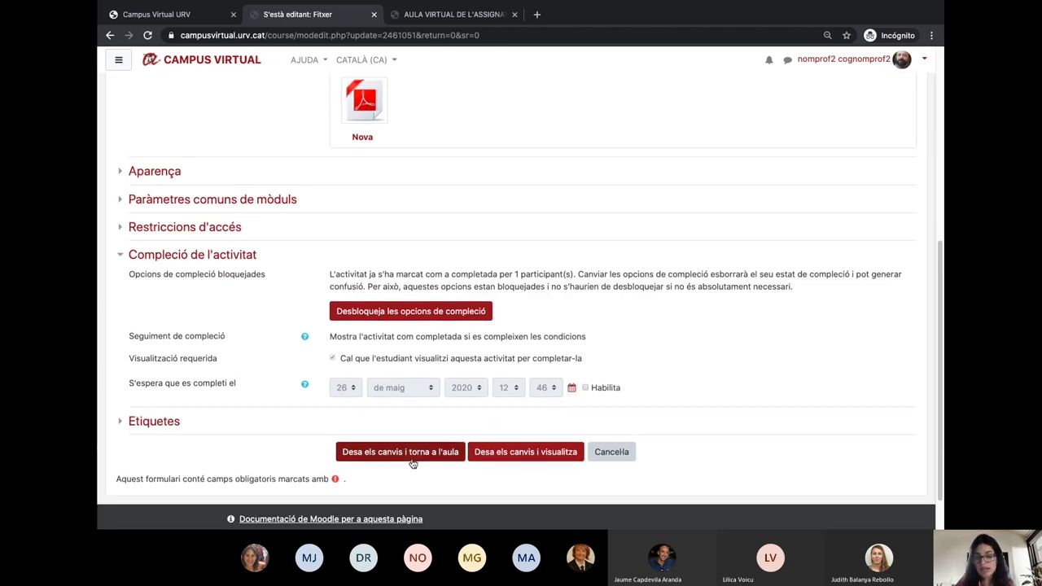
click(411, 452)
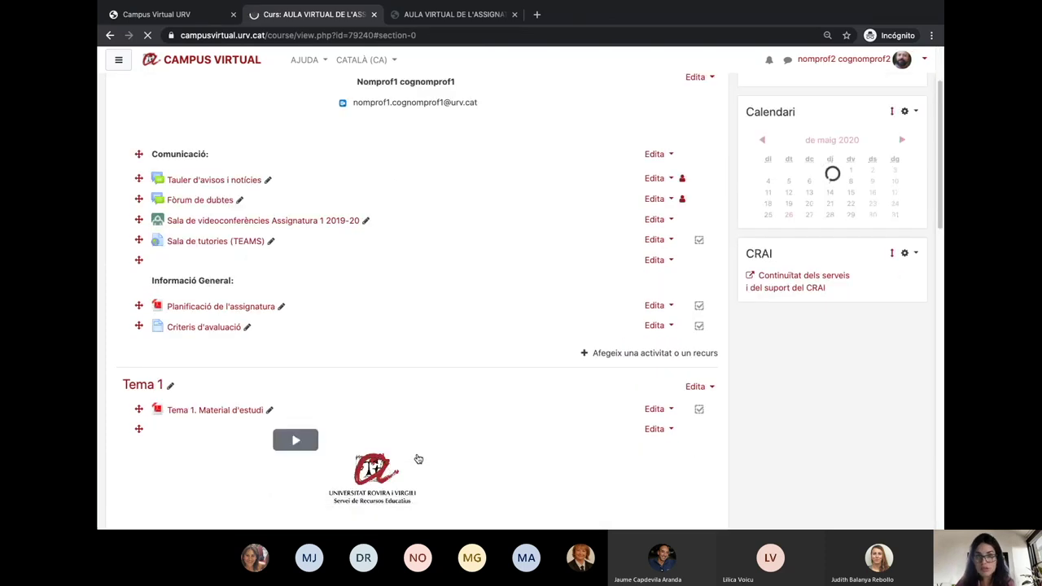
Open the settings of the assignment Activitat 1: Informe Urkund in Tema 1
scroll(532, 414, down, 5)
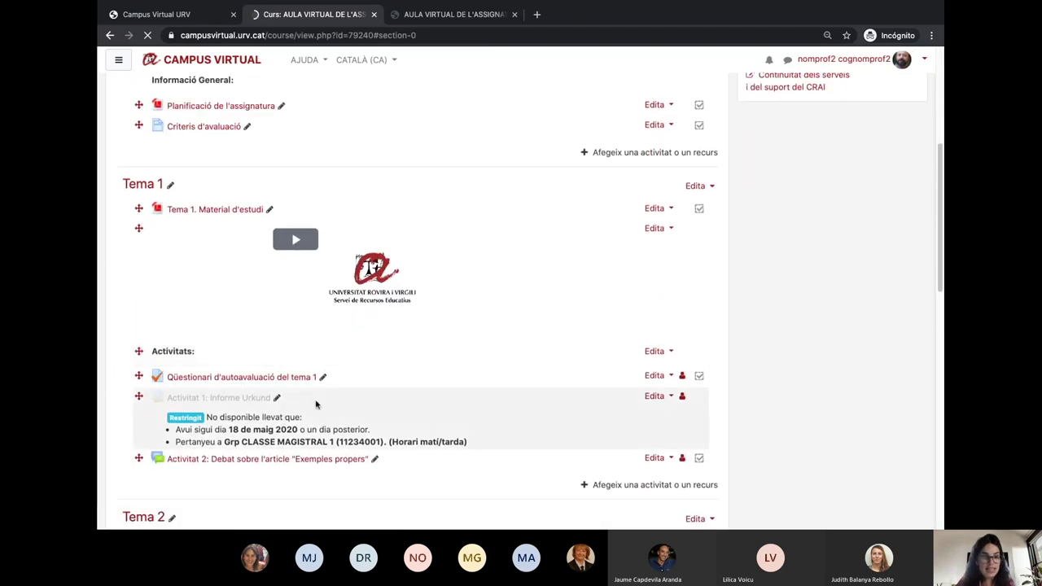
click(660, 397)
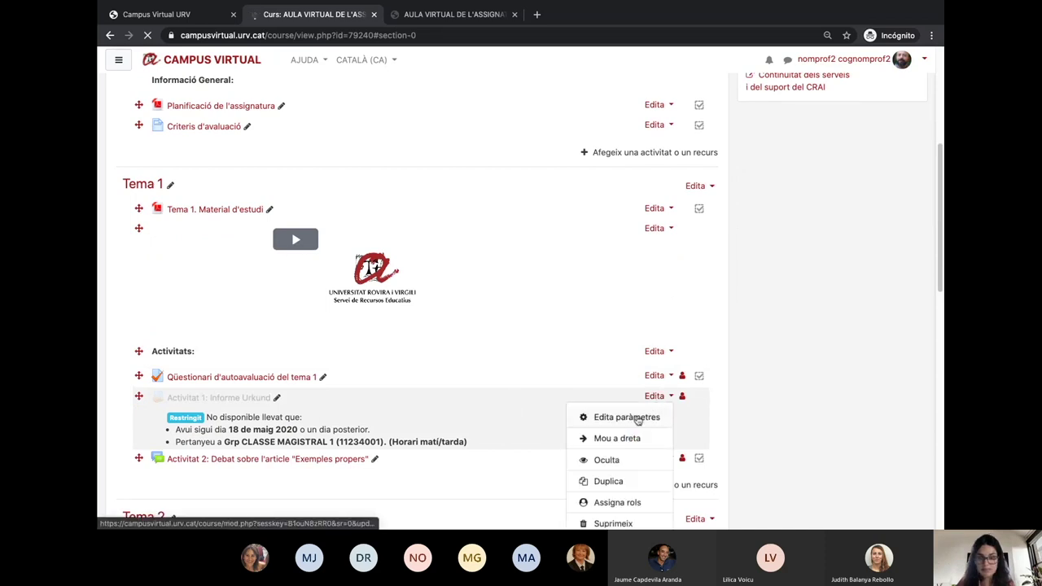
click(657, 396)
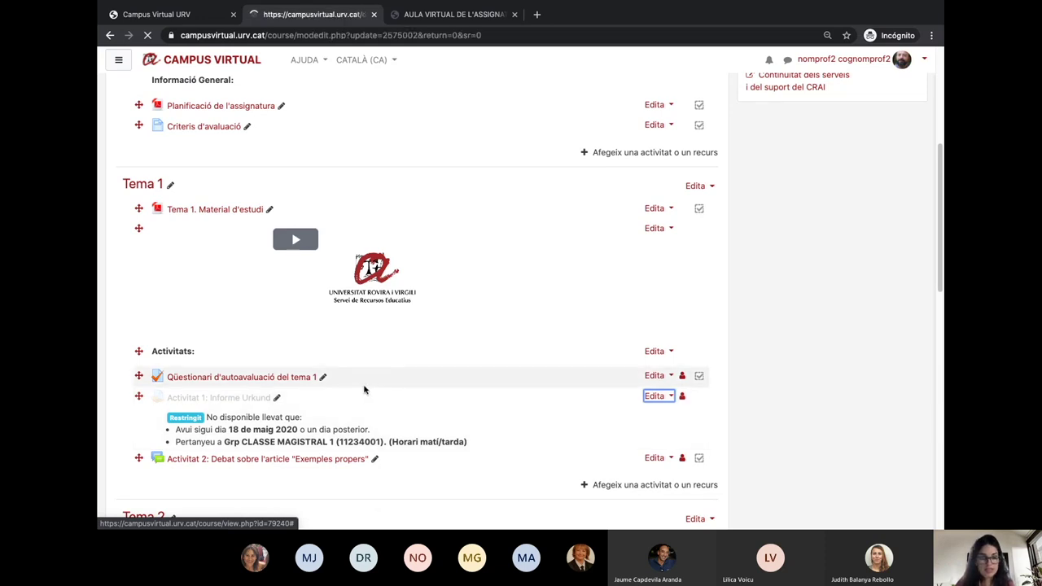
scroll(289, 379, down, 6)
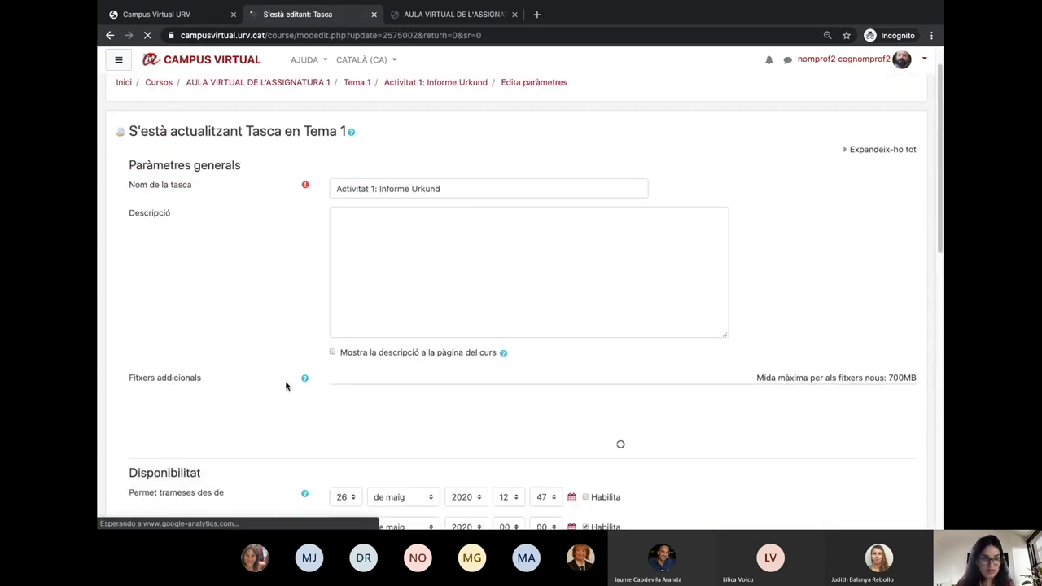
scroll(283, 388, down, 3)
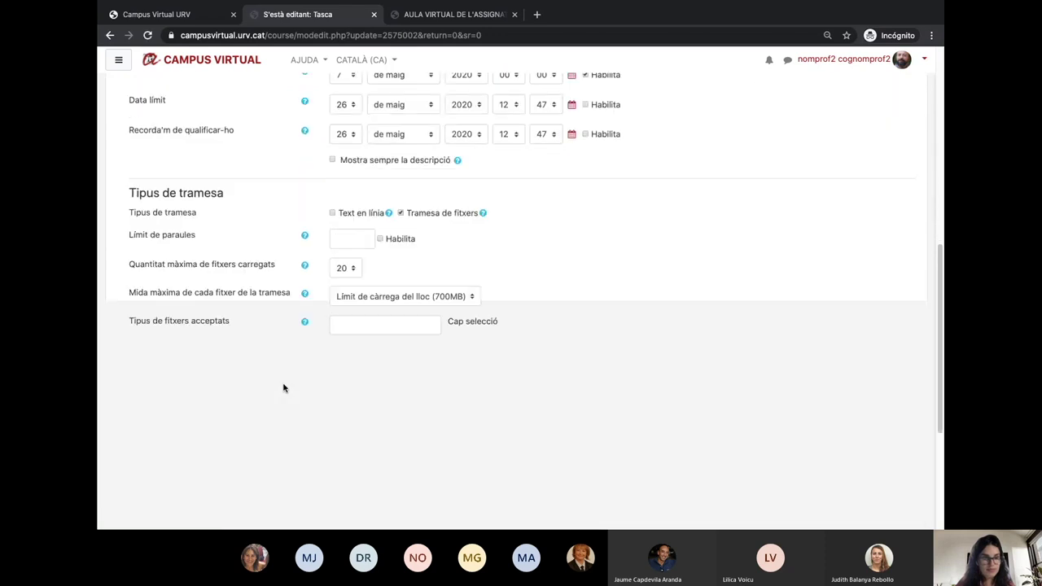
scroll(283, 387, down, 5)
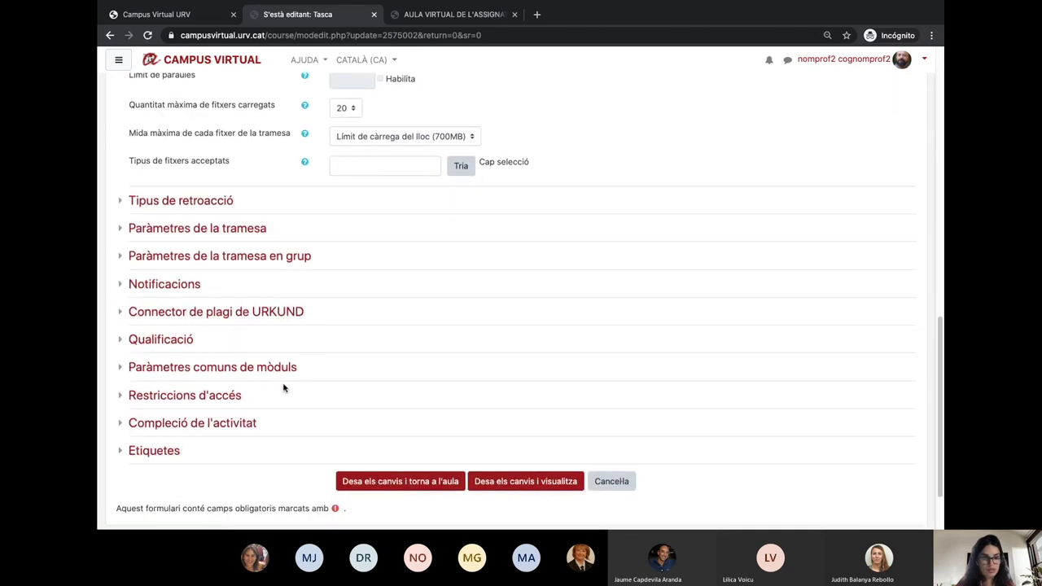
Set the assignment's completion tracking to "Mostra l'activitat com completada si es compleixen les condicions", then save and return to the course
click(199, 423)
scroll(201, 425, down, 2)
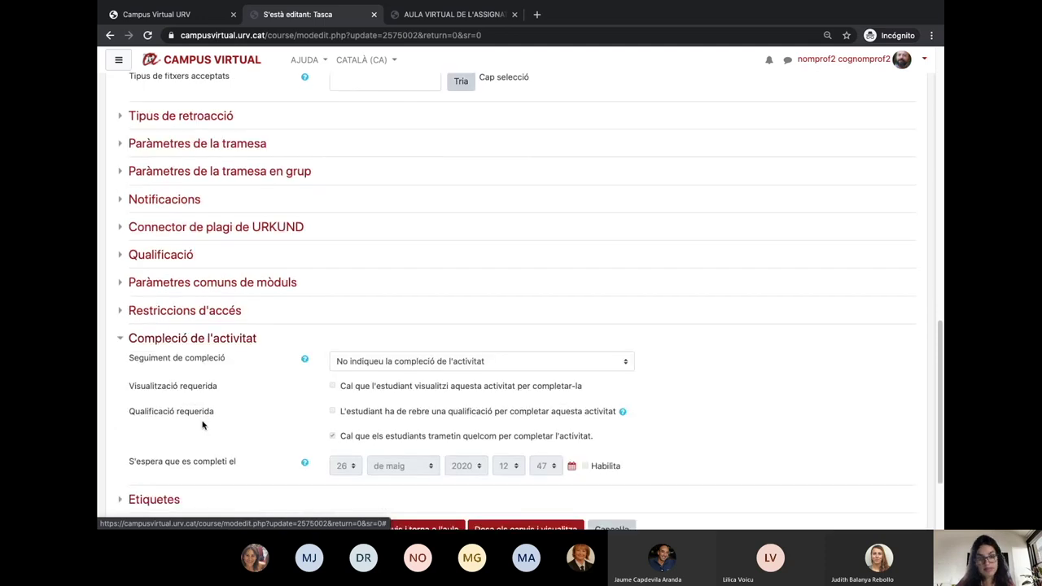
scroll(203, 424, down, 1)
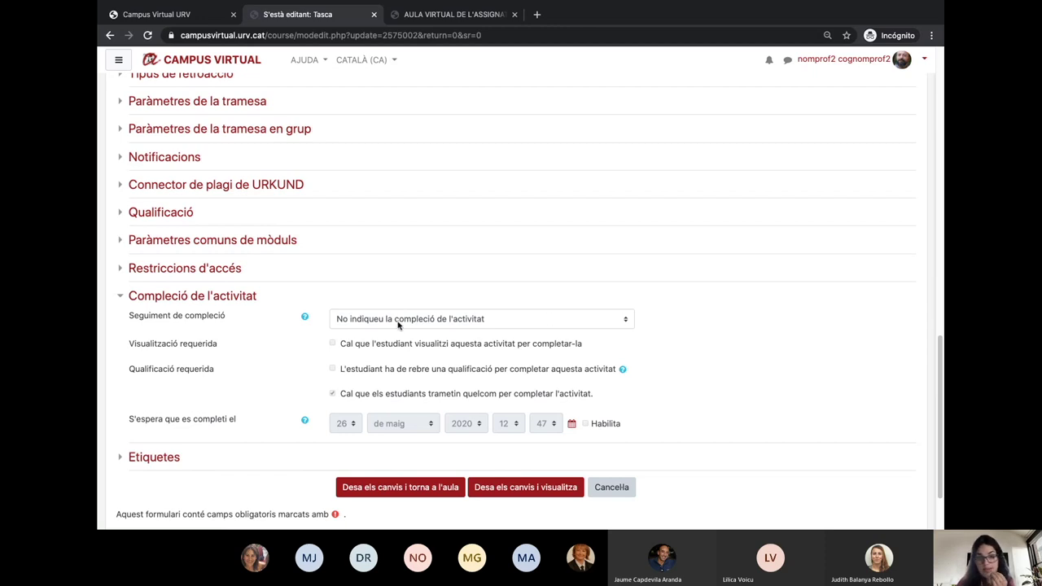
click(509, 324)
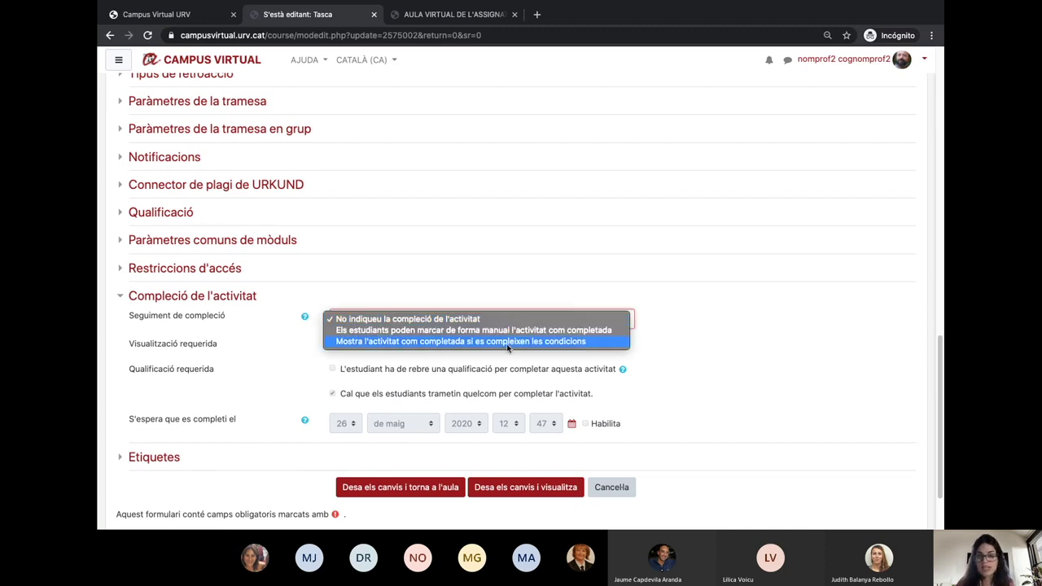
click(506, 343)
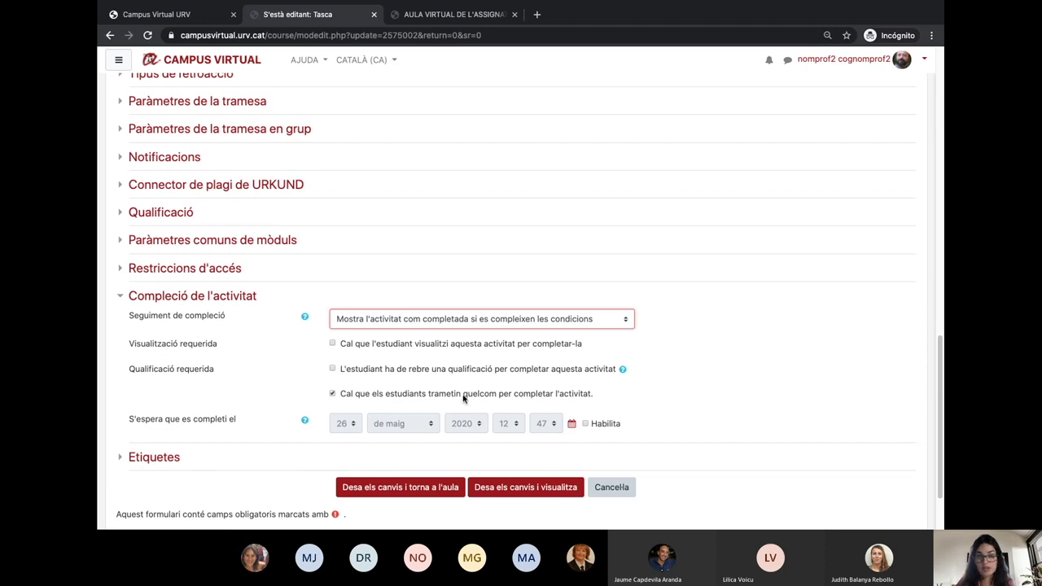
click(433, 486)
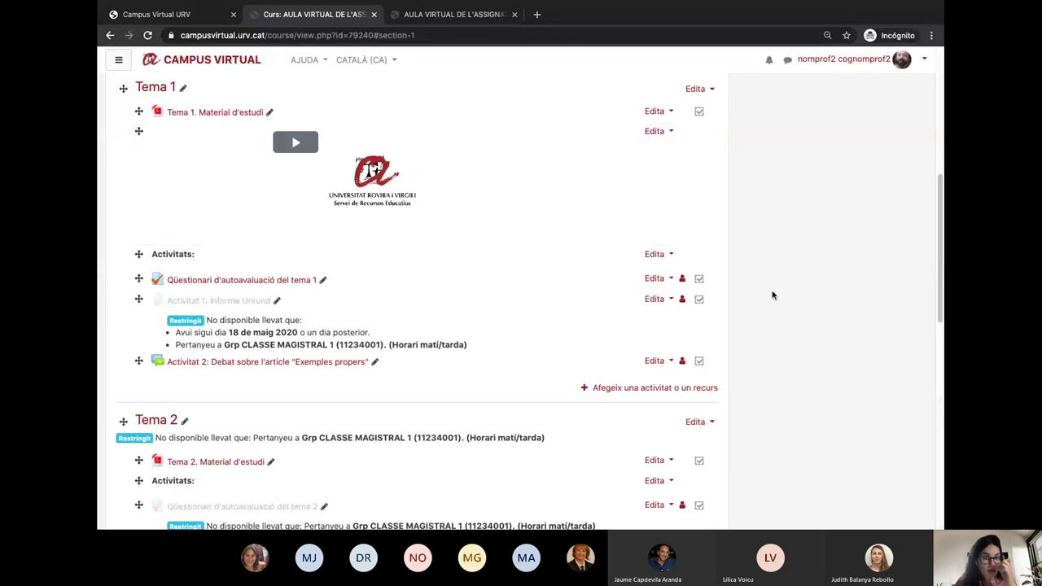
Open the bulk editing of activity completion in the course completion settings and examine the tracking of the General section's activities
scroll(781, 309, down, 1)
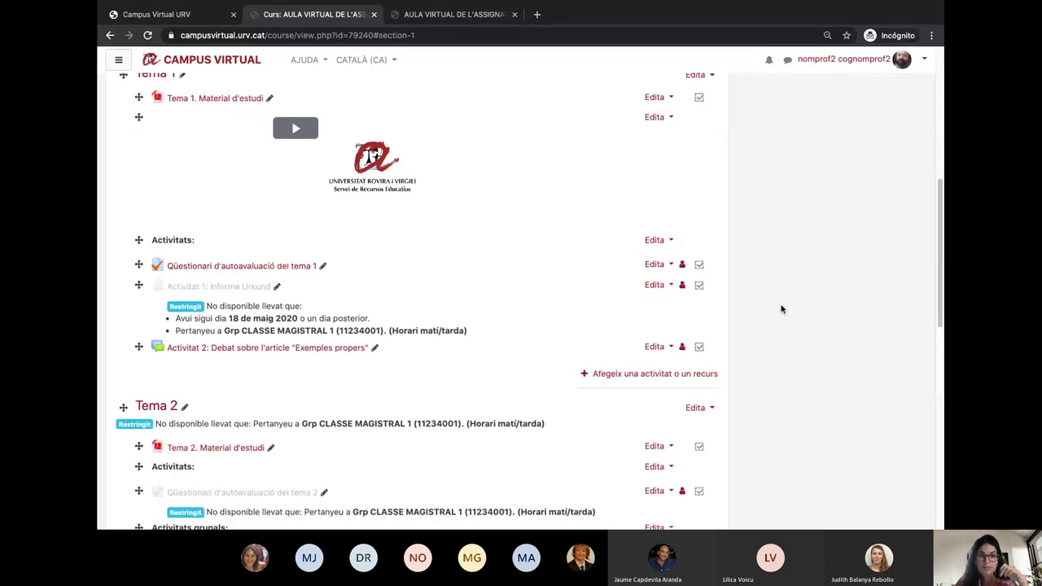
scroll(781, 309, up, 5)
scroll(777, 308, up, 2)
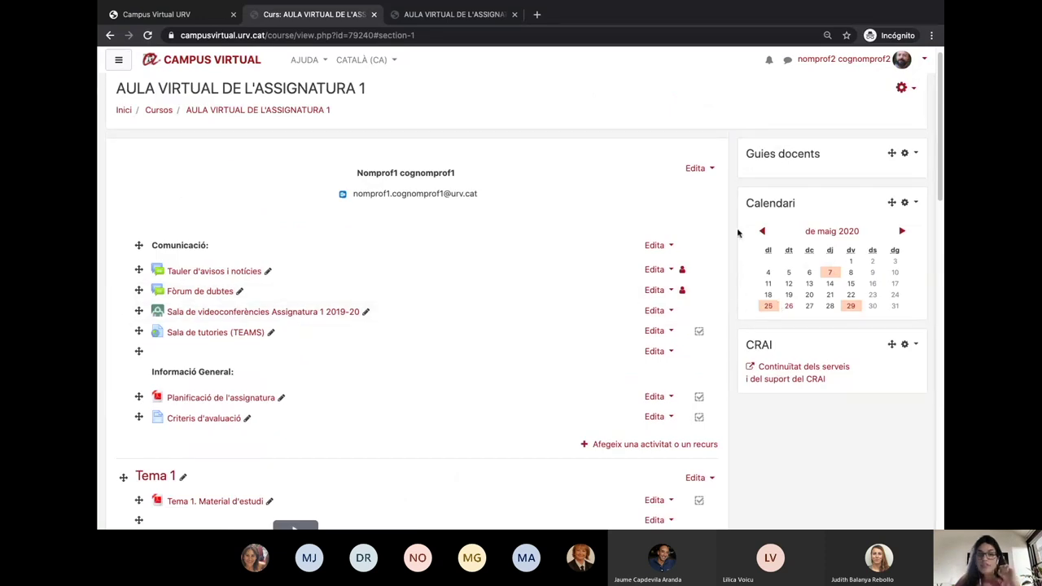
scroll(562, 240, up, 1)
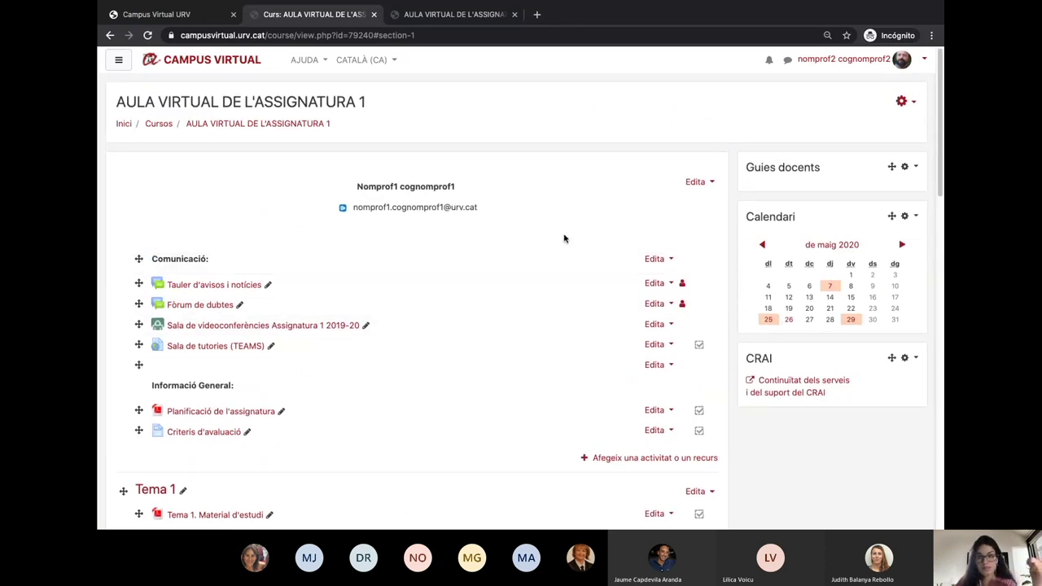
click(902, 103)
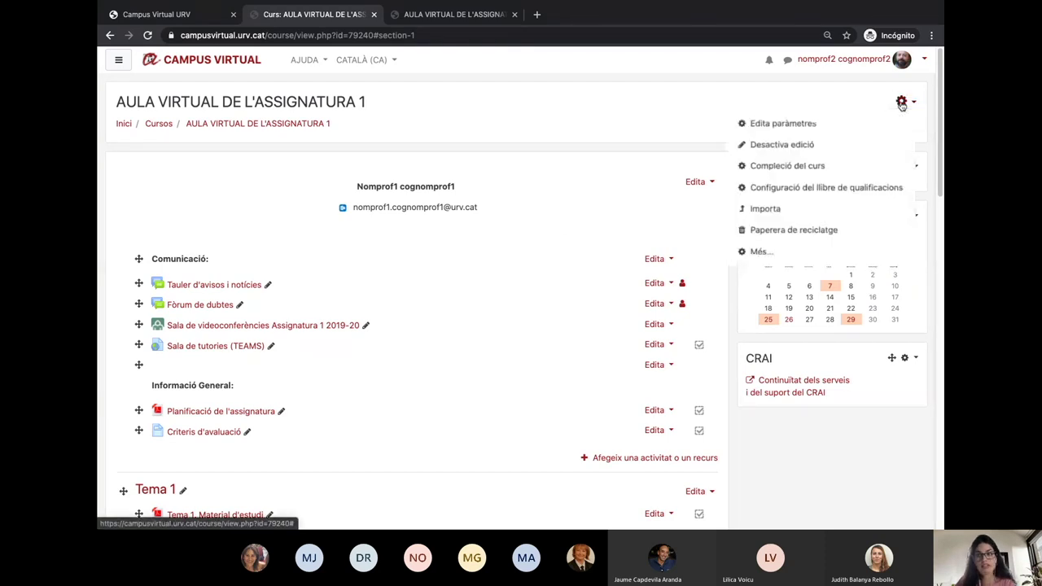
click(825, 168)
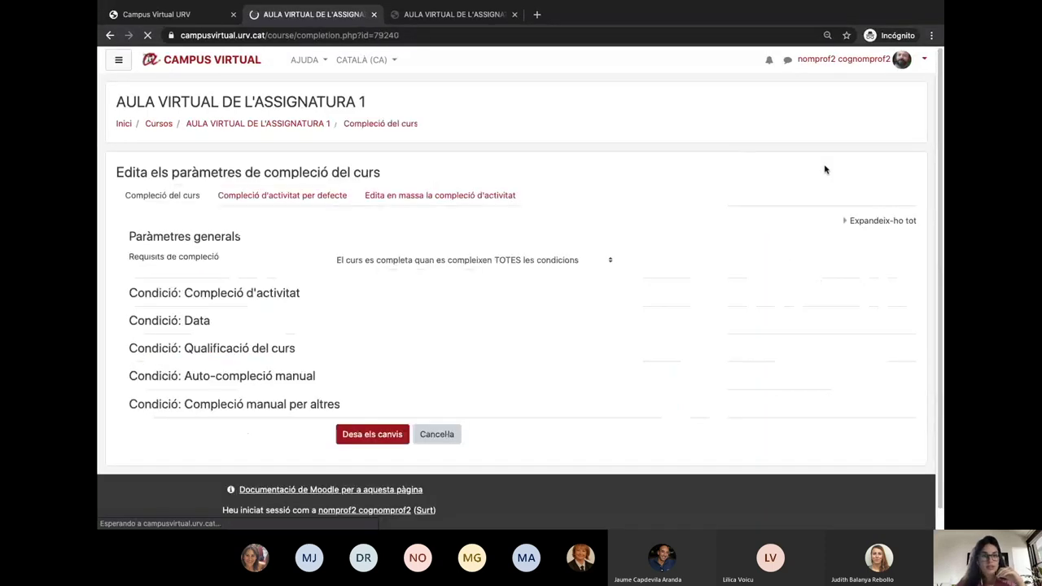
click(479, 203)
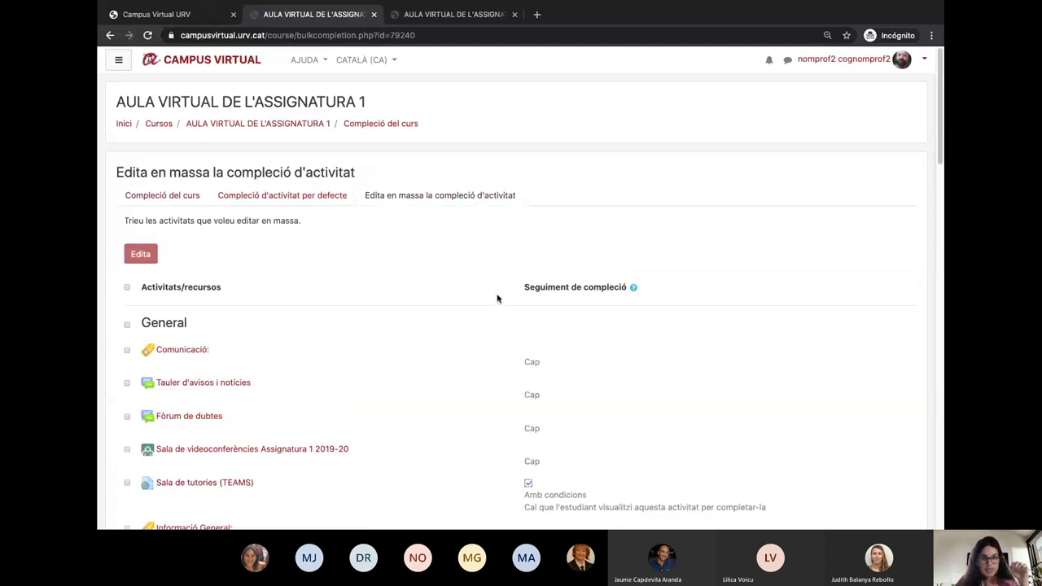
scroll(498, 297, down, 1)
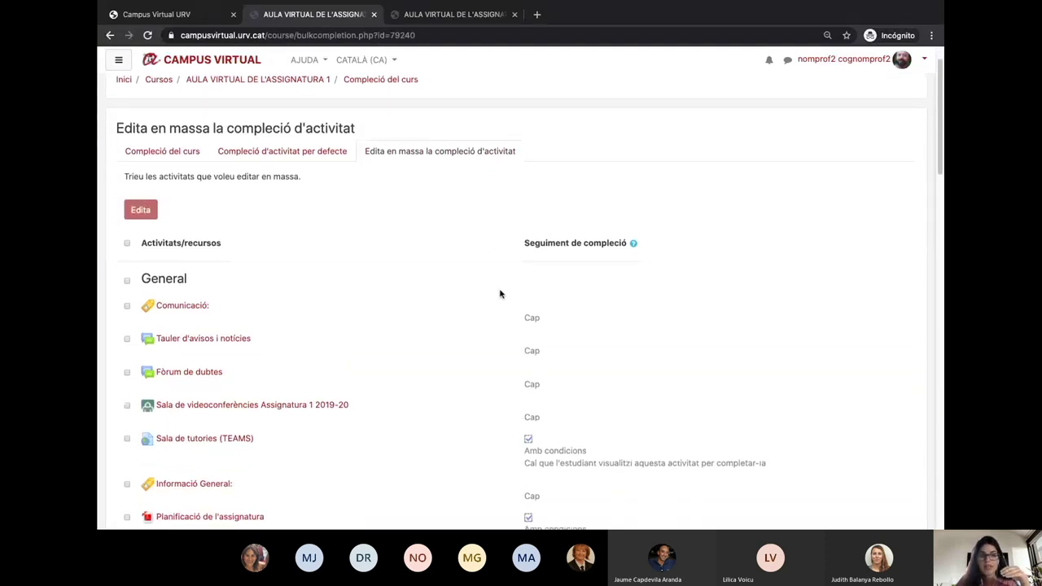
scroll(289, 291, down, 1)
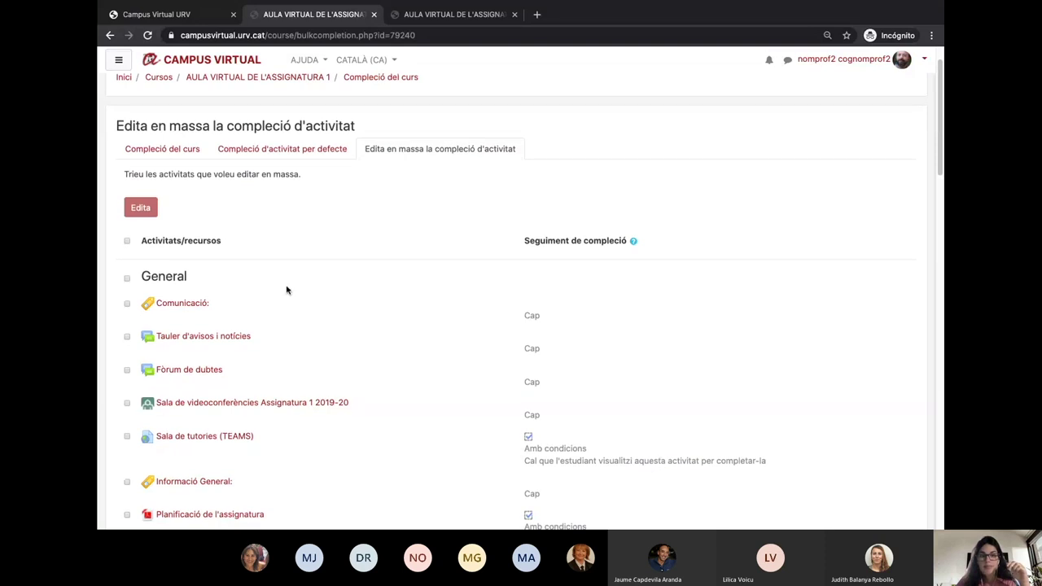
scroll(285, 333, down, 1)
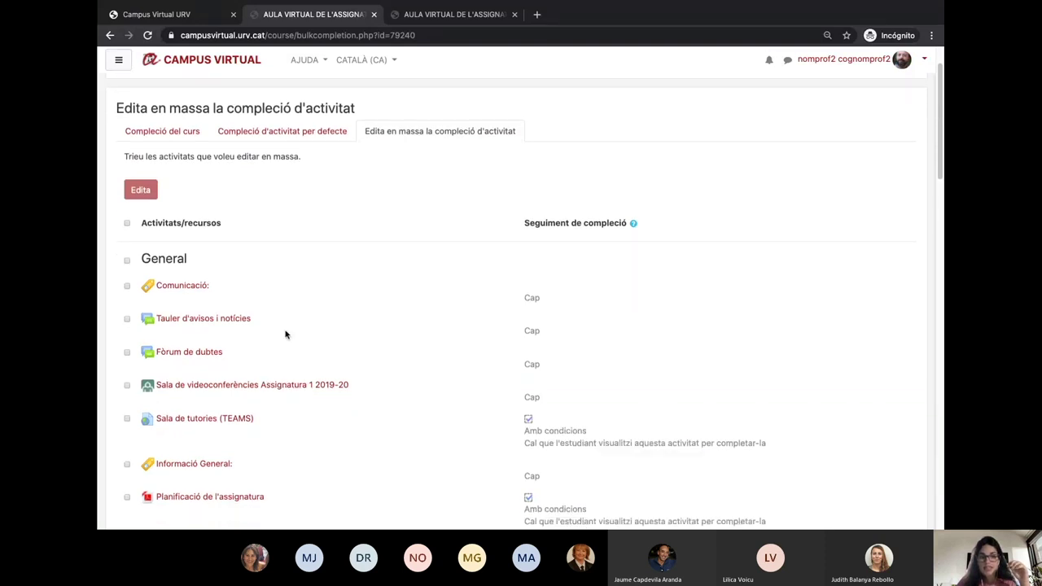
scroll(285, 334, down, 1)
scroll(285, 333, down, 1)
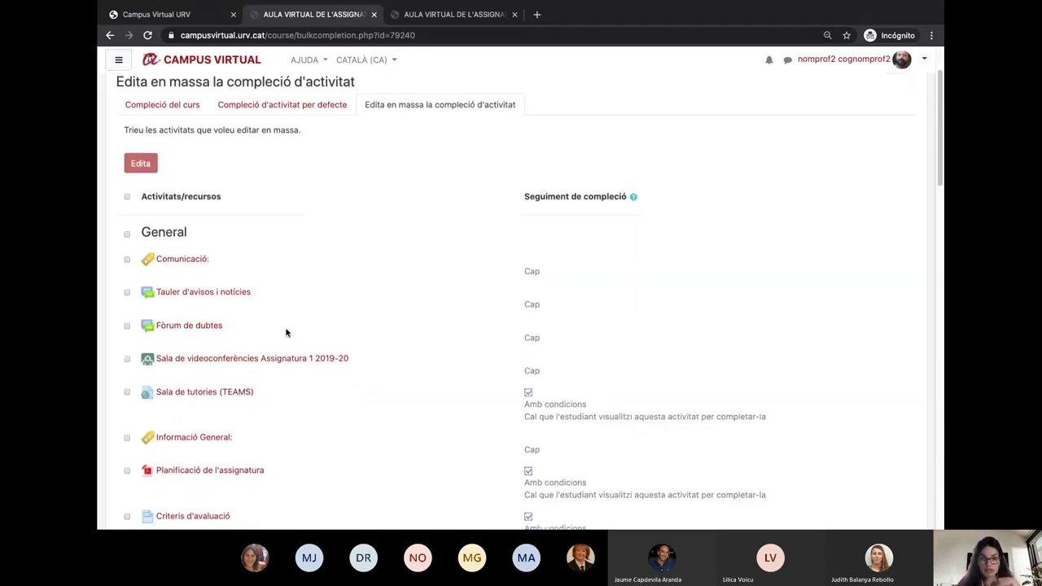
Examine the completion tracking and conditions listed for the activities of the General and Tema 1 sections
scroll(312, 323, down, 2)
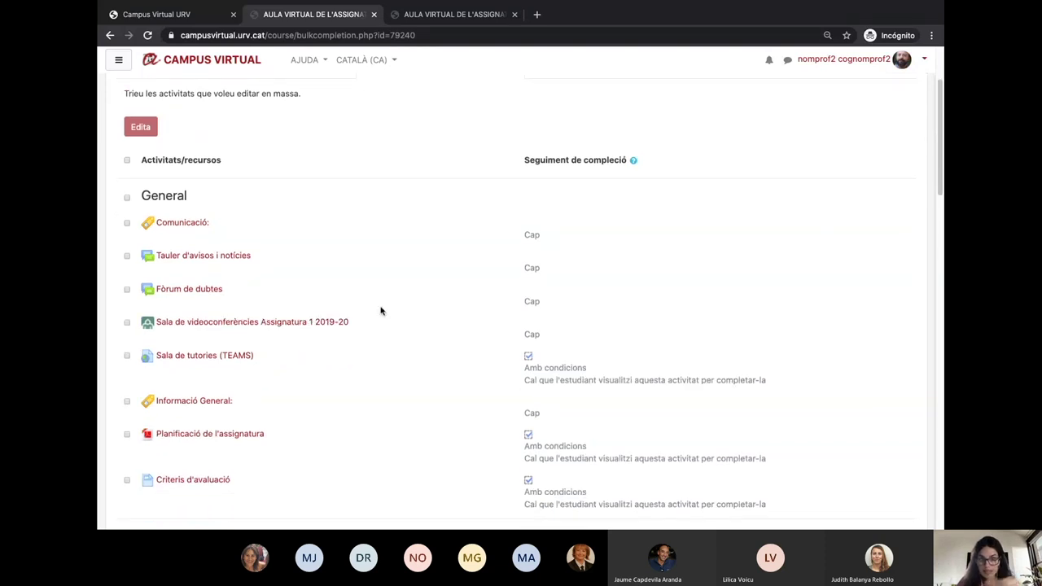
scroll(385, 311, down, 1)
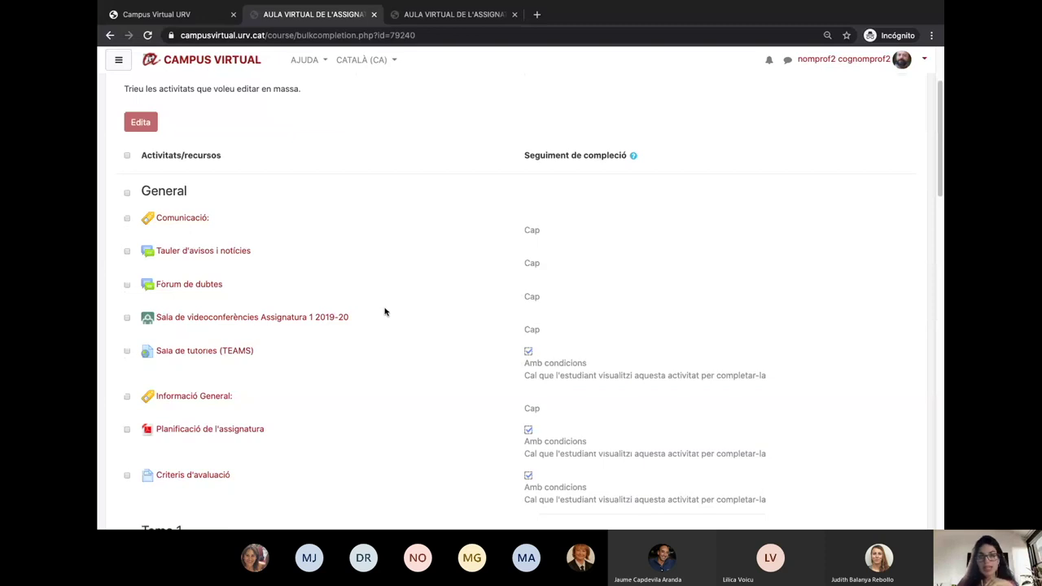
drag(524, 153, 603, 156)
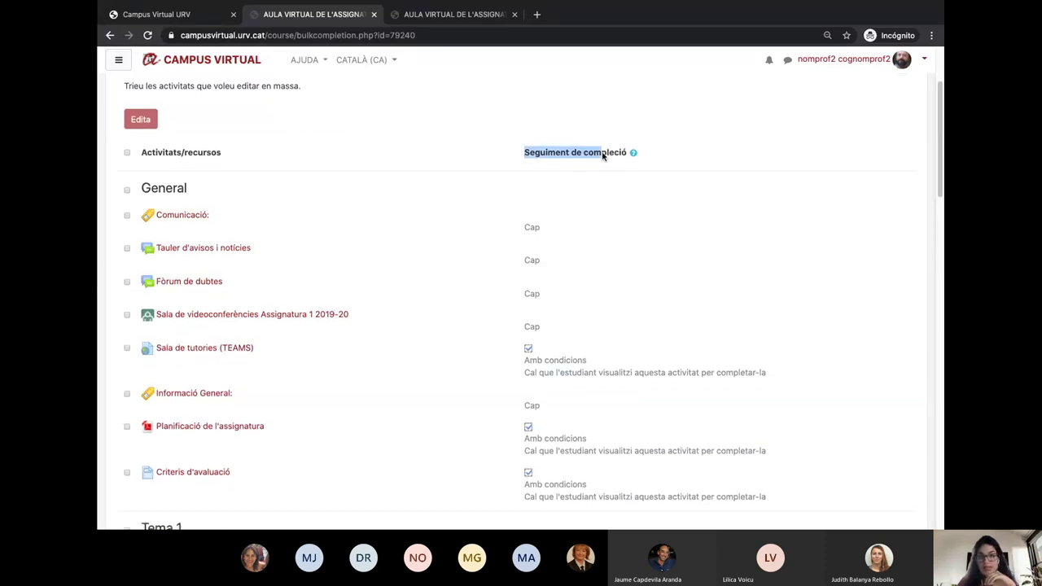
scroll(597, 297, down, 5)
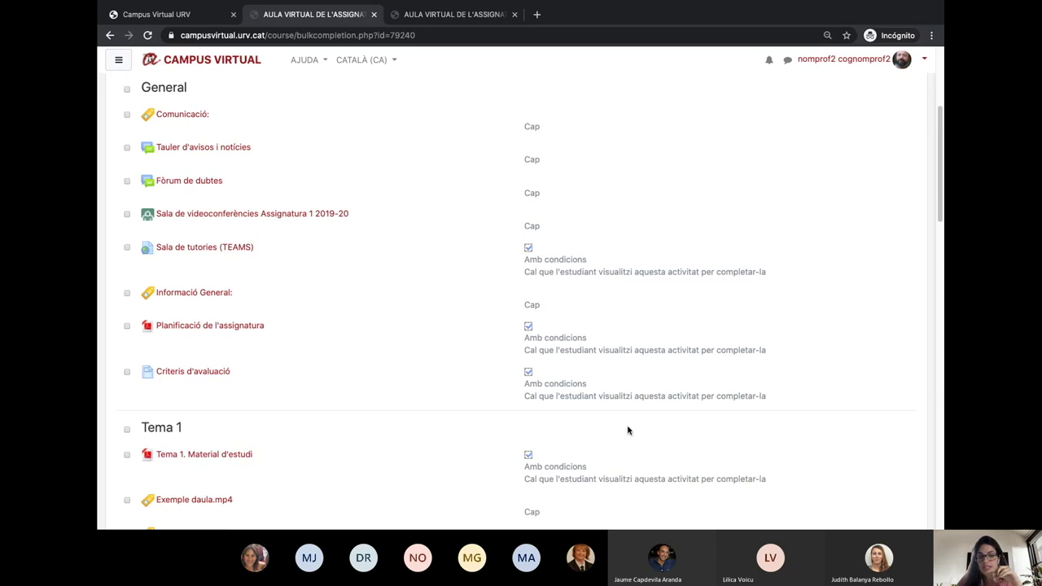
scroll(629, 430, down, 5)
scroll(638, 439, down, 4)
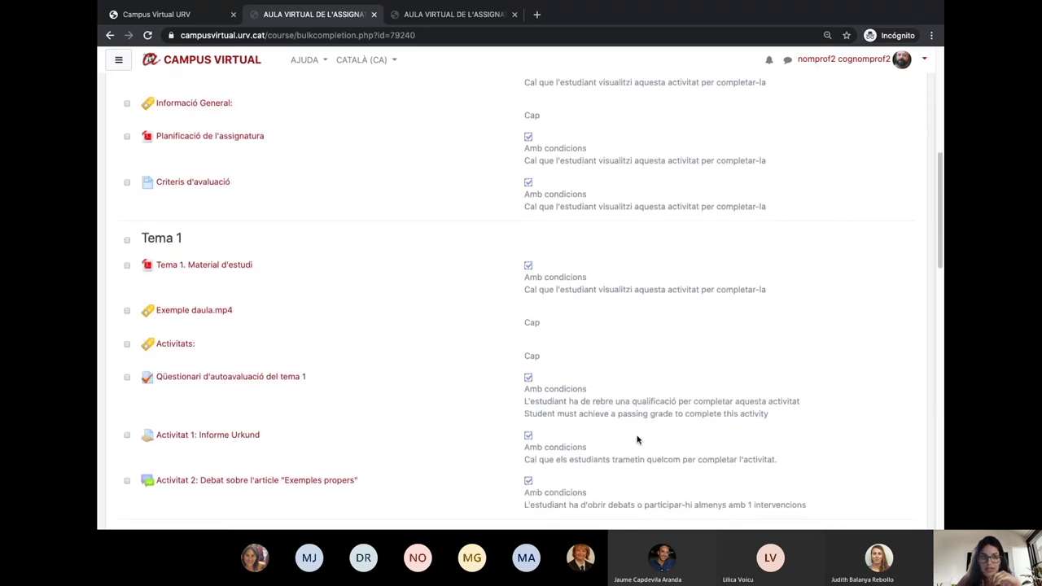
scroll(637, 429, up, 3)
scroll(636, 427, up, 2)
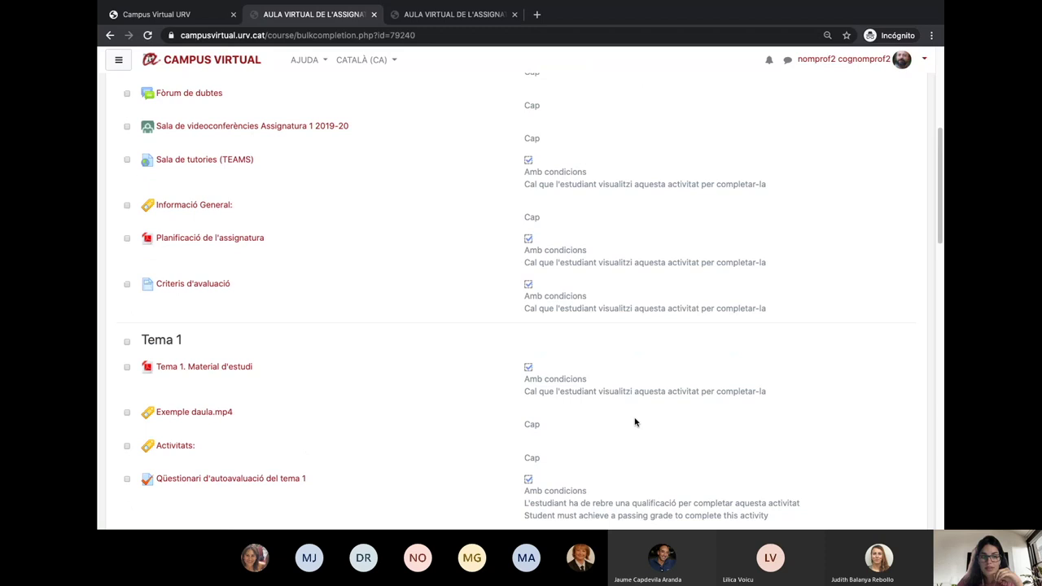
scroll(635, 422, up, 6)
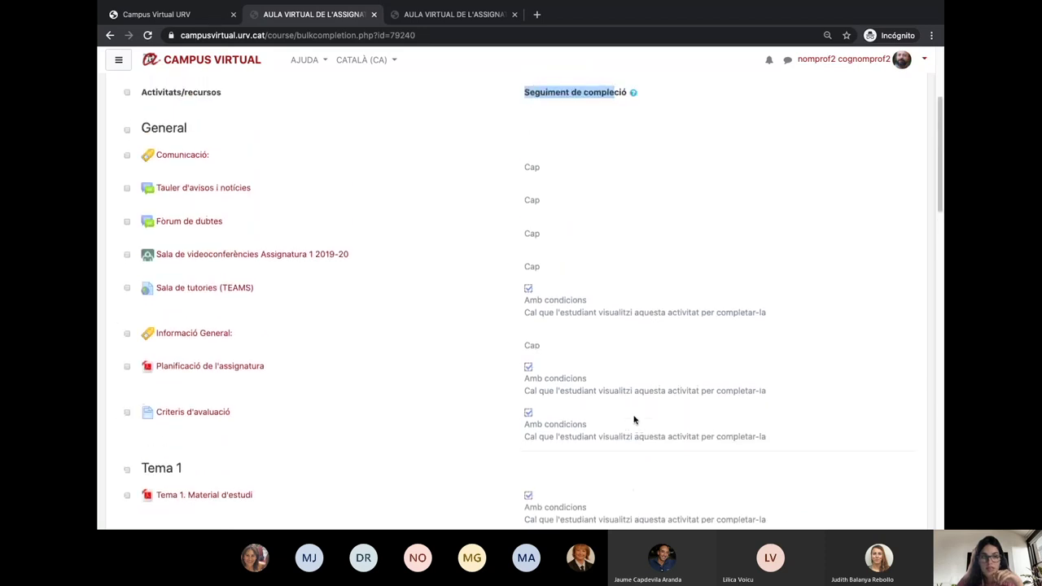
scroll(635, 420, up, 3)
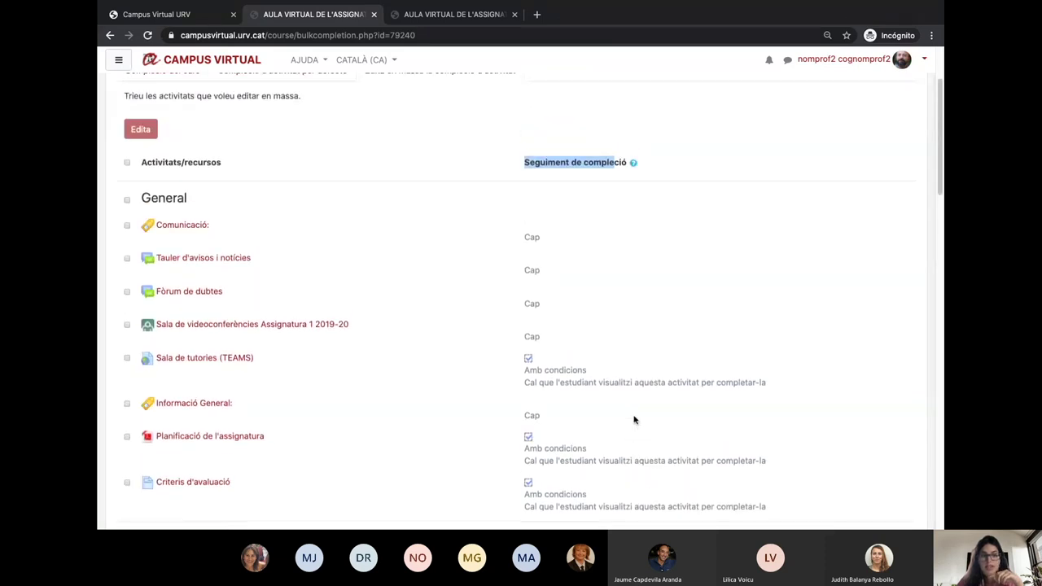
scroll(635, 420, up, 1)
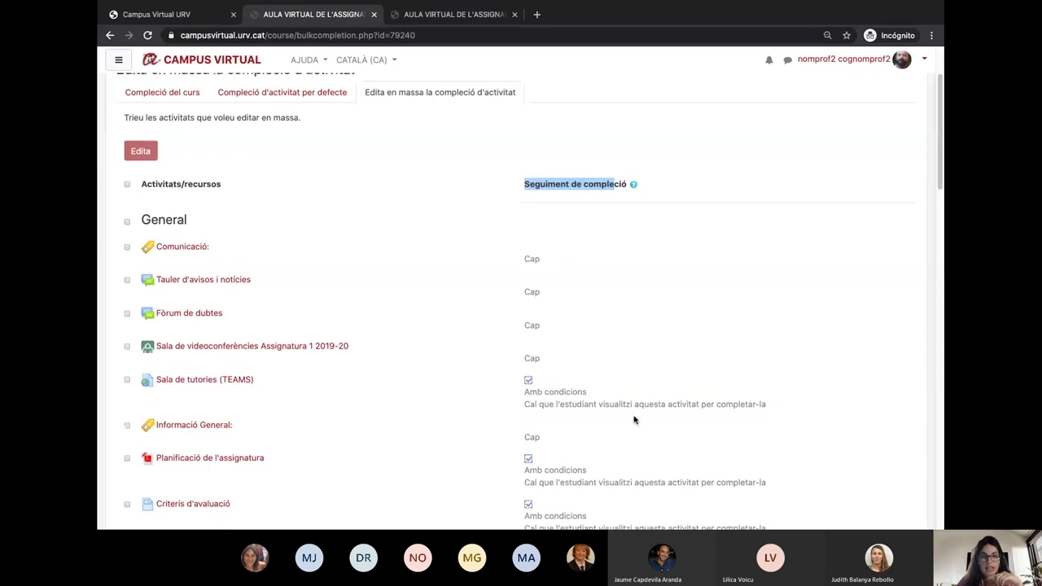
scroll(634, 420, up, 1)
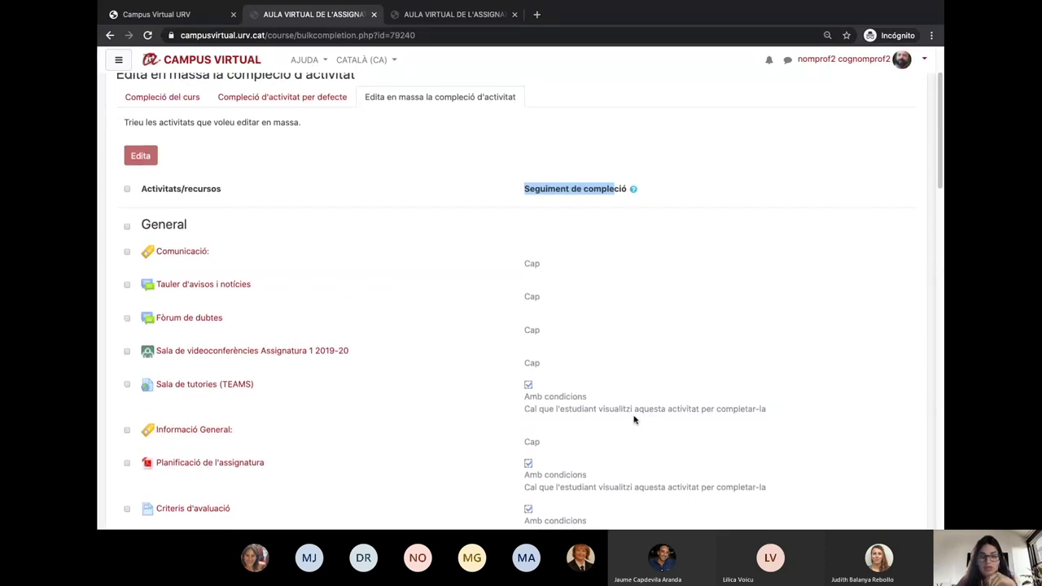
Select the forums Tauler d'avisos i notícies and Fòrum de dubtes and open their bulk completion settings
click(127, 285)
click(127, 318)
scroll(201, 328, down, 1)
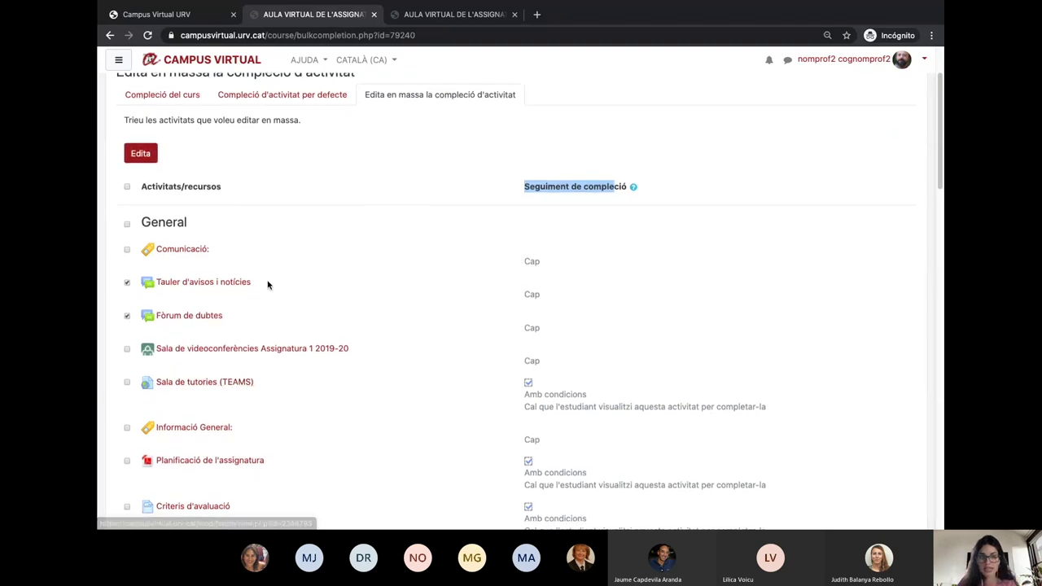
scroll(328, 268, up, 2)
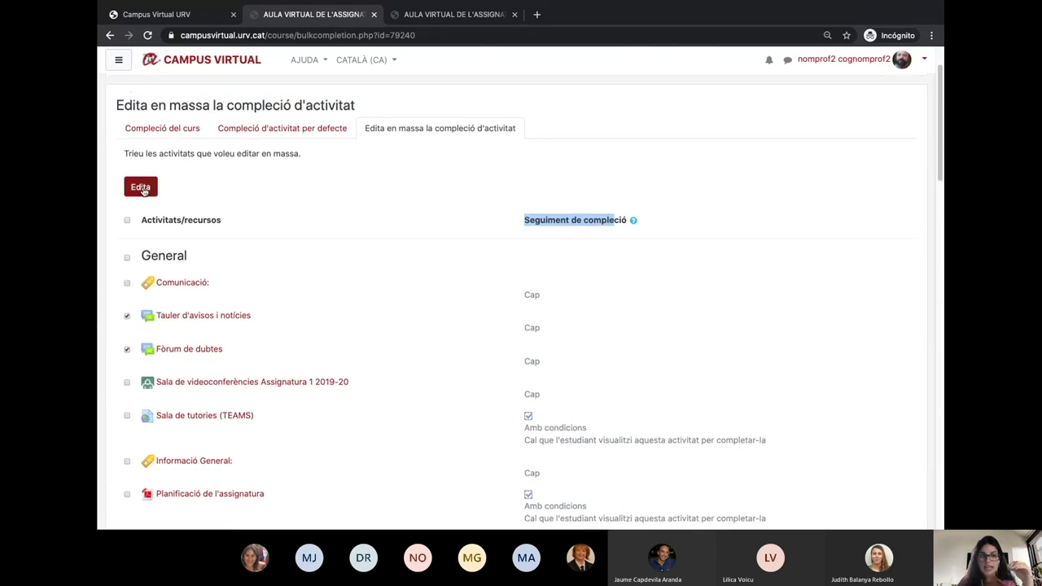
click(141, 188)
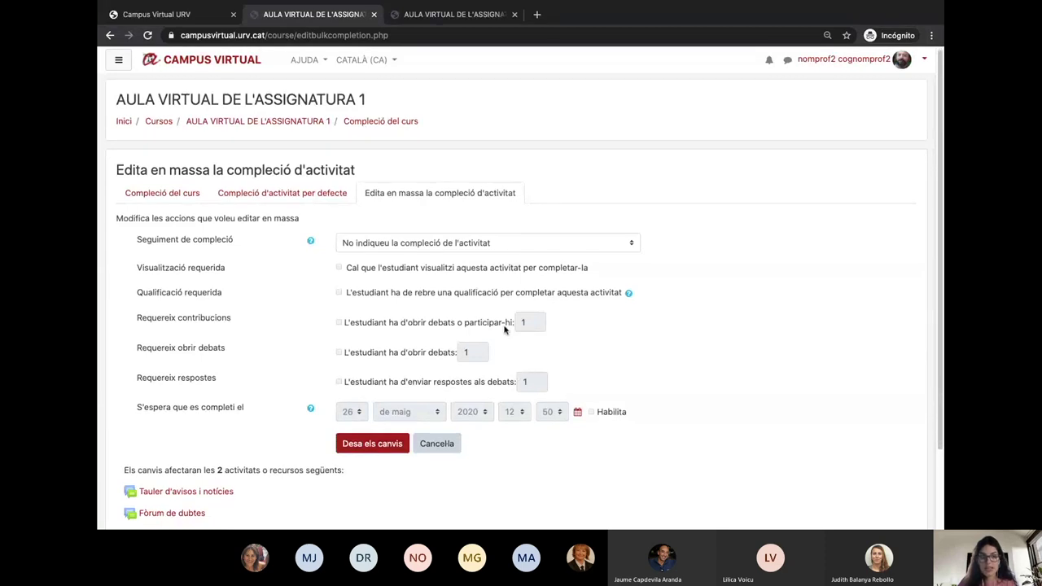
Examine the completion conditions offered for the two forums and return to the course without saving
scroll(456, 350, down, 1)
scroll(407, 341, down, 1)
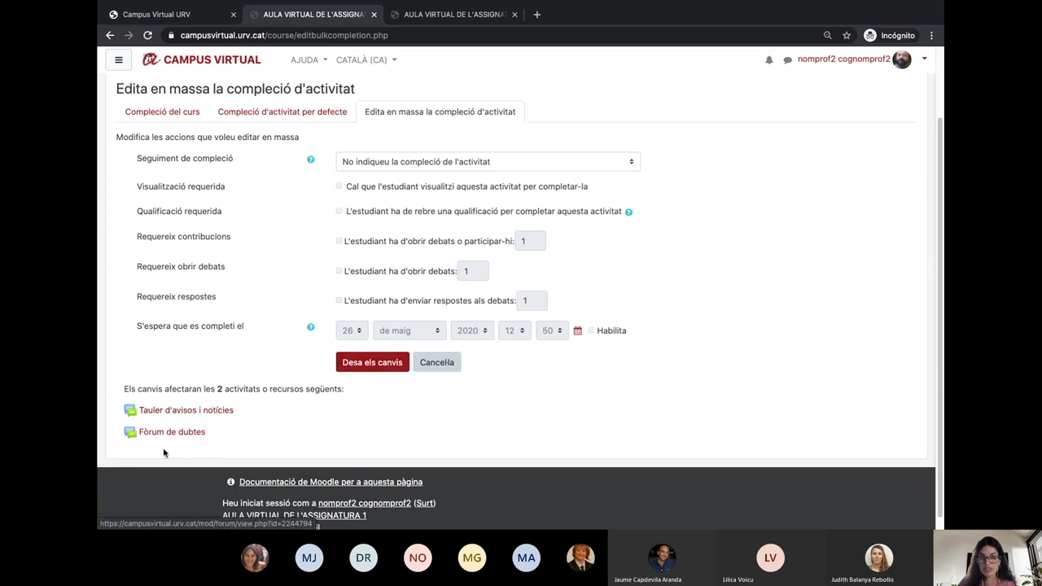
scroll(244, 407, up, 1)
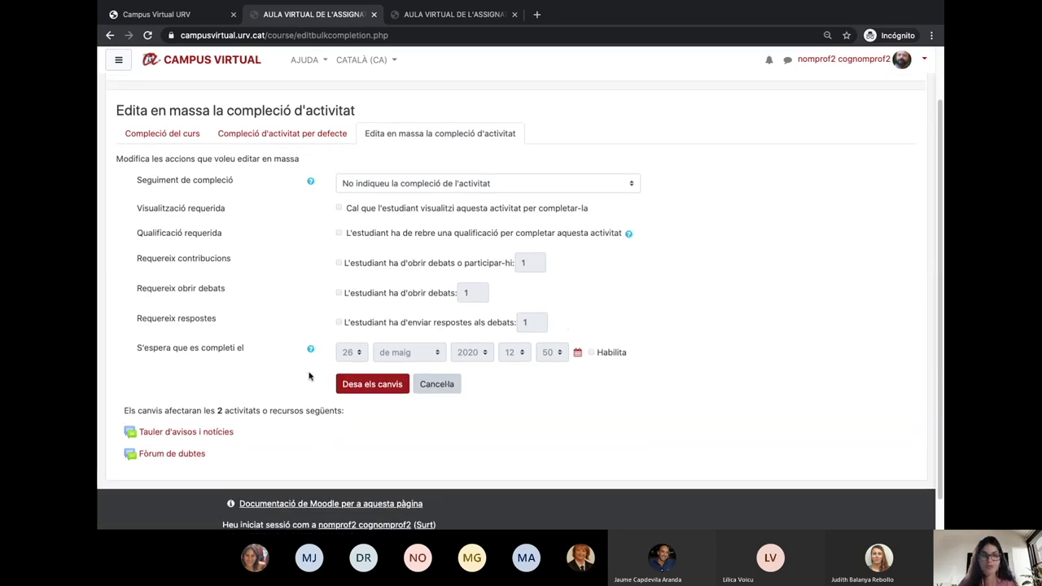
scroll(309, 376, up, 1)
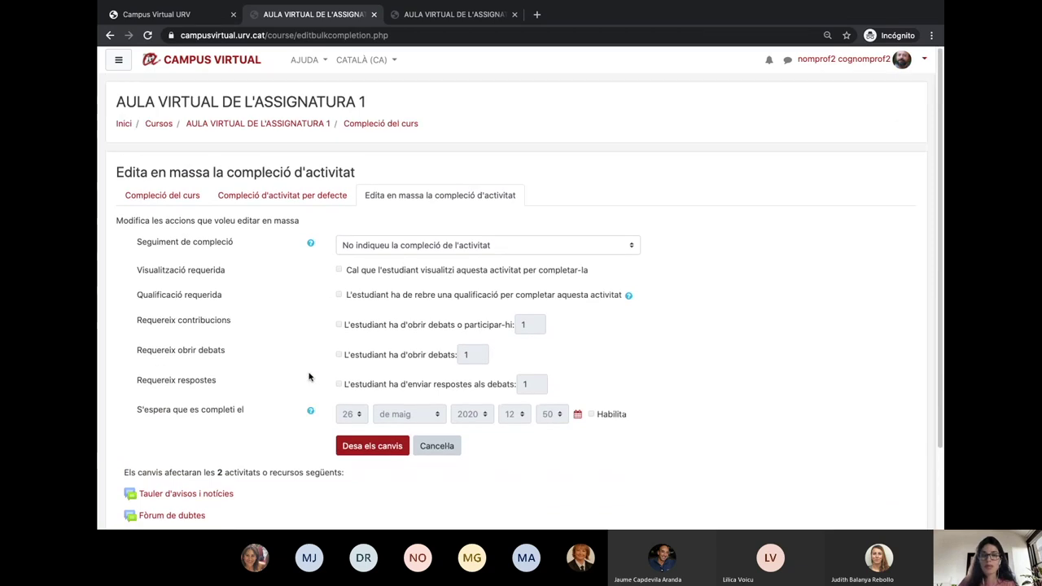
click(273, 123)
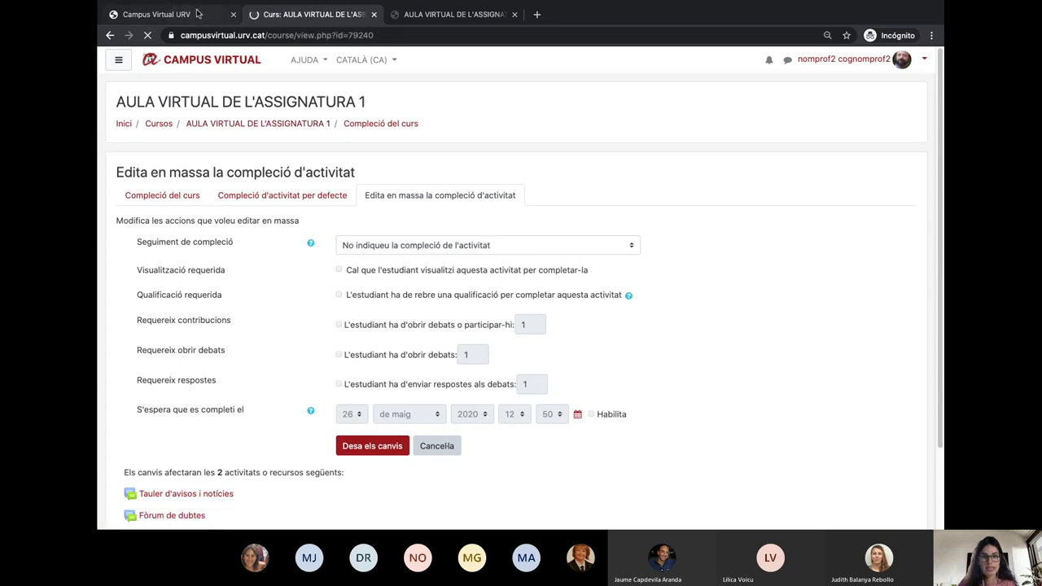
Open the course AULA VIRTUAL DE L'ASSIGNATURA 2 from the campus home page and look through its sections and activities
click(198, 14)
scroll(481, 226, up, 3)
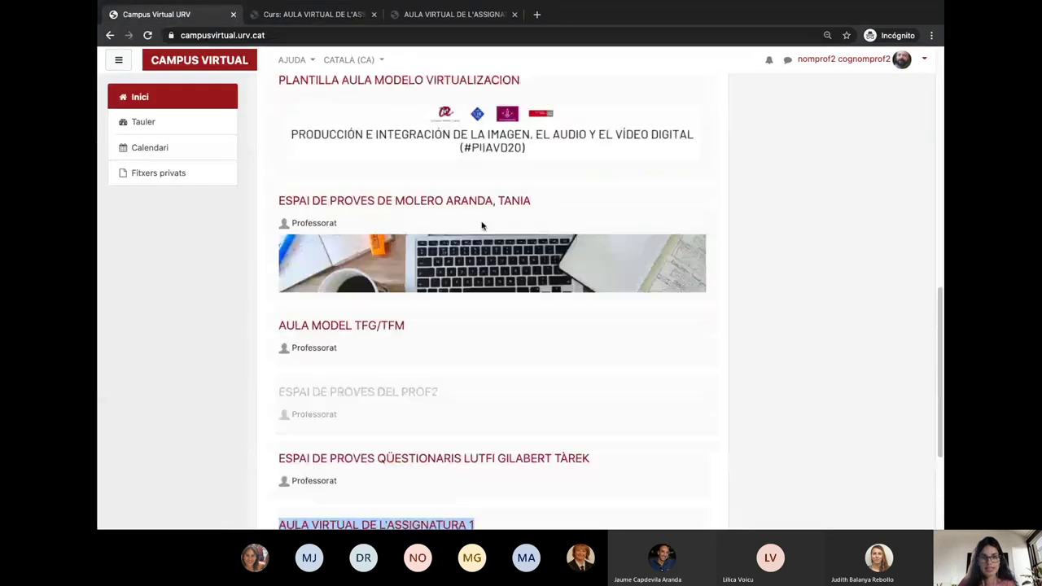
scroll(481, 225, up, 5)
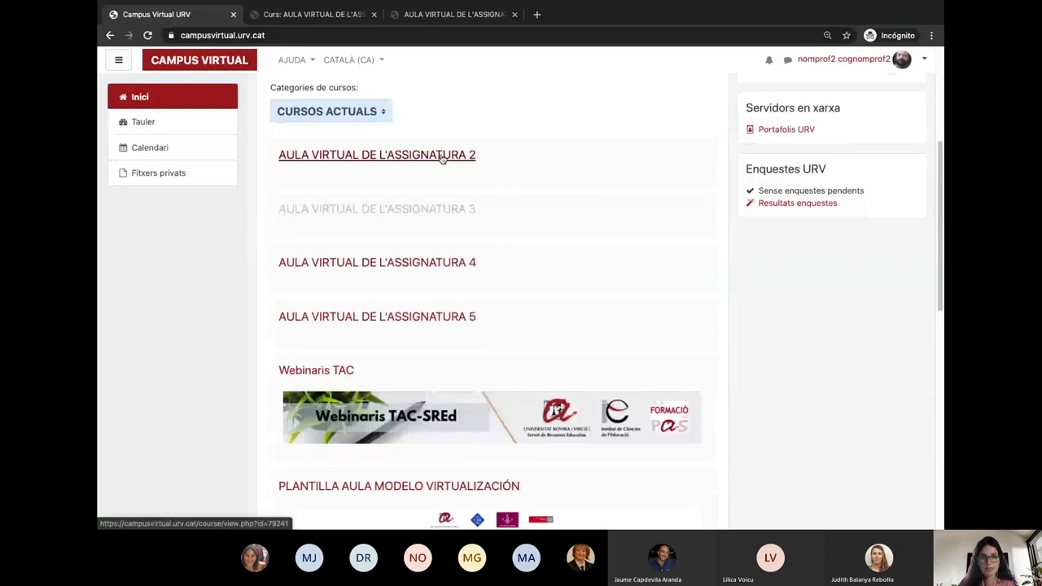
click(442, 155)
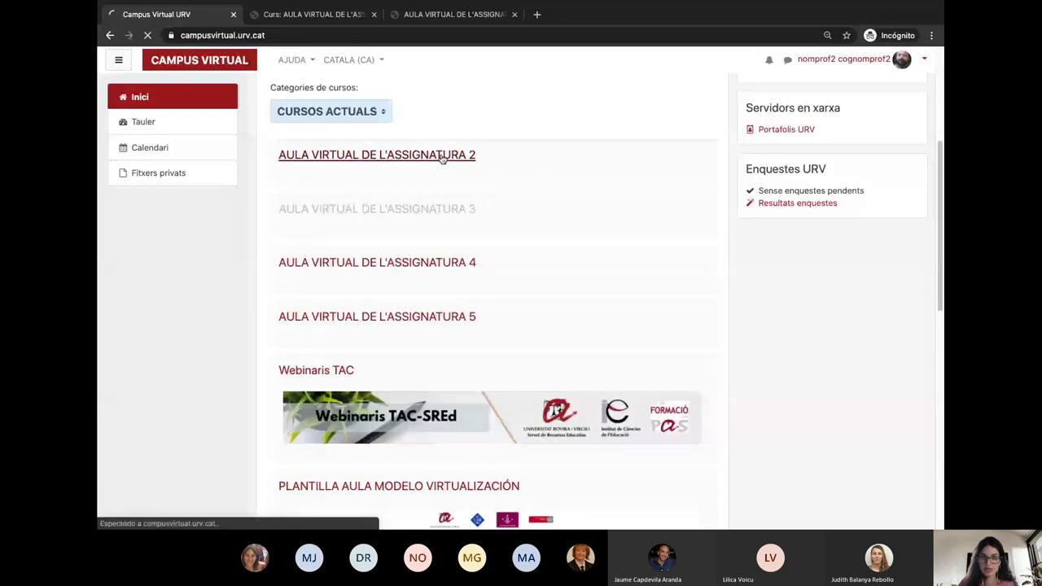
scroll(533, 290, down, 3)
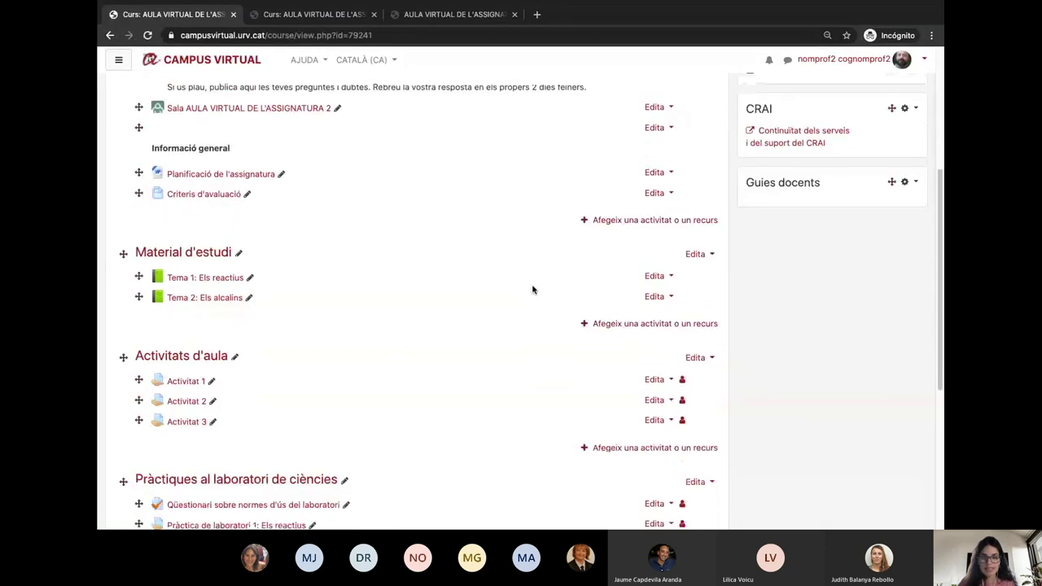
scroll(532, 290, down, 6)
scroll(532, 290, up, 5)
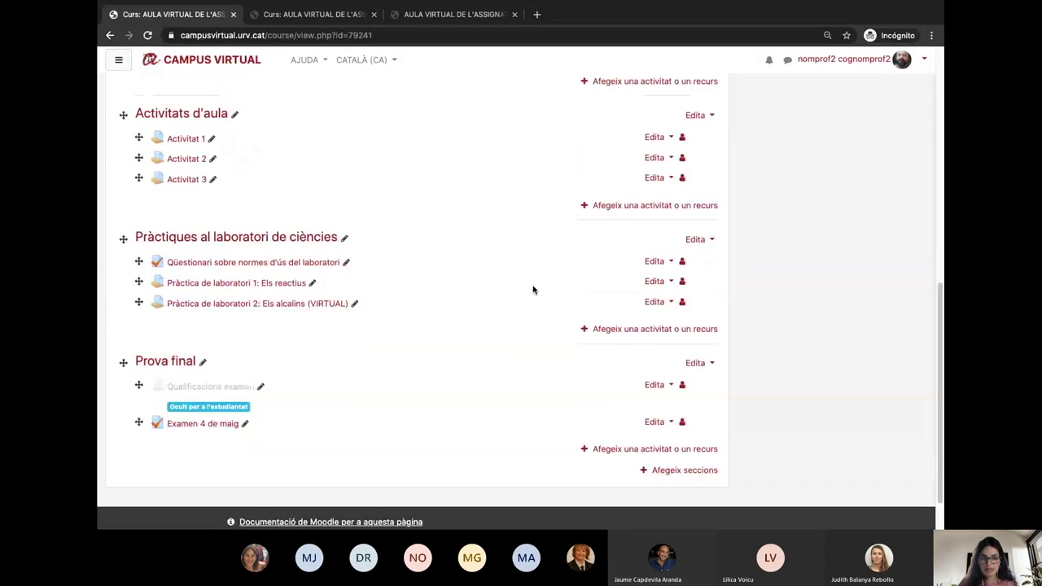
scroll(532, 289, up, 5)
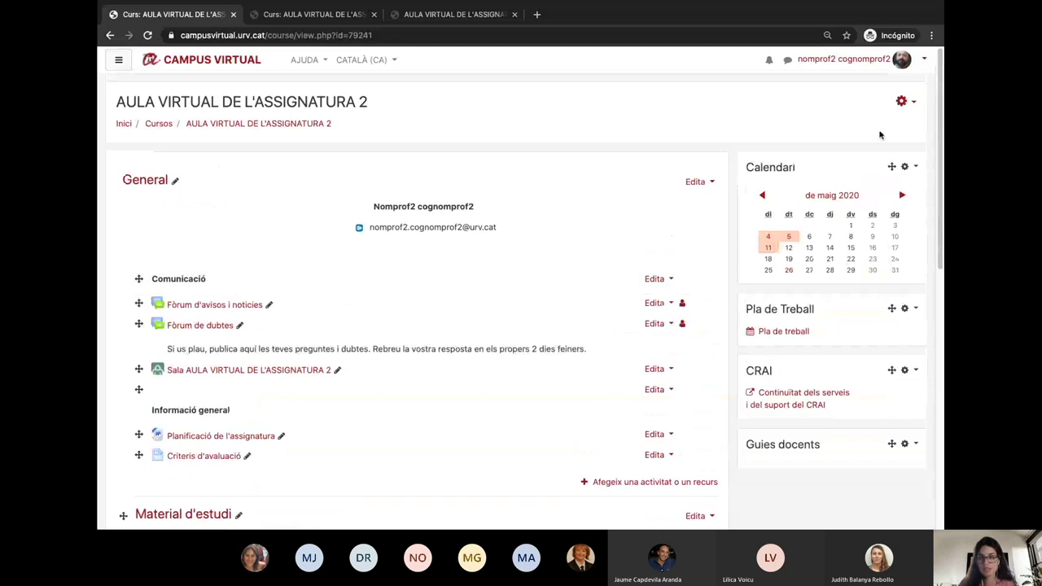
Open the full course administration page, examine the available reports, and return to the course
click(902, 102)
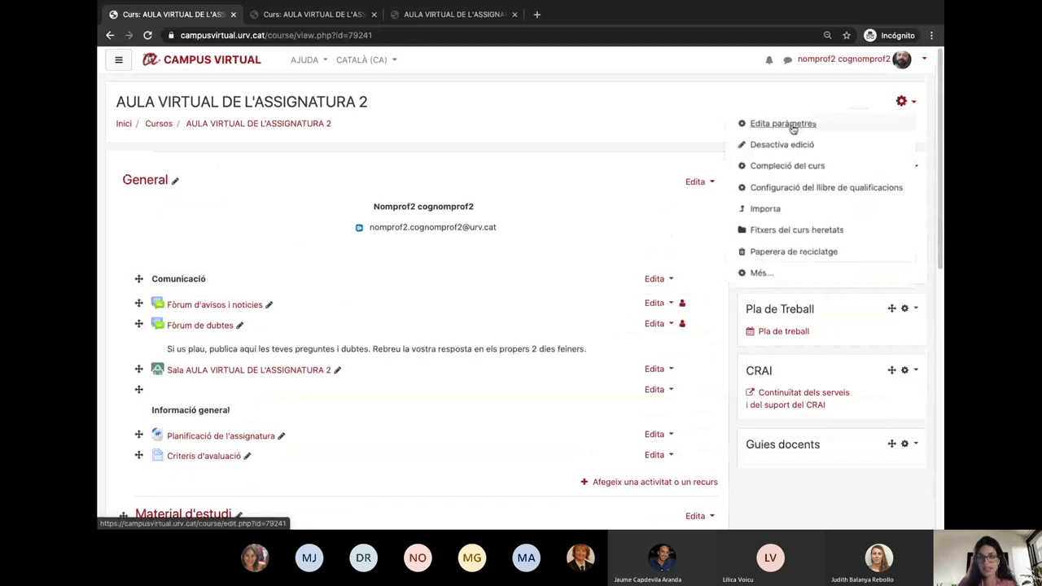
click(759, 274)
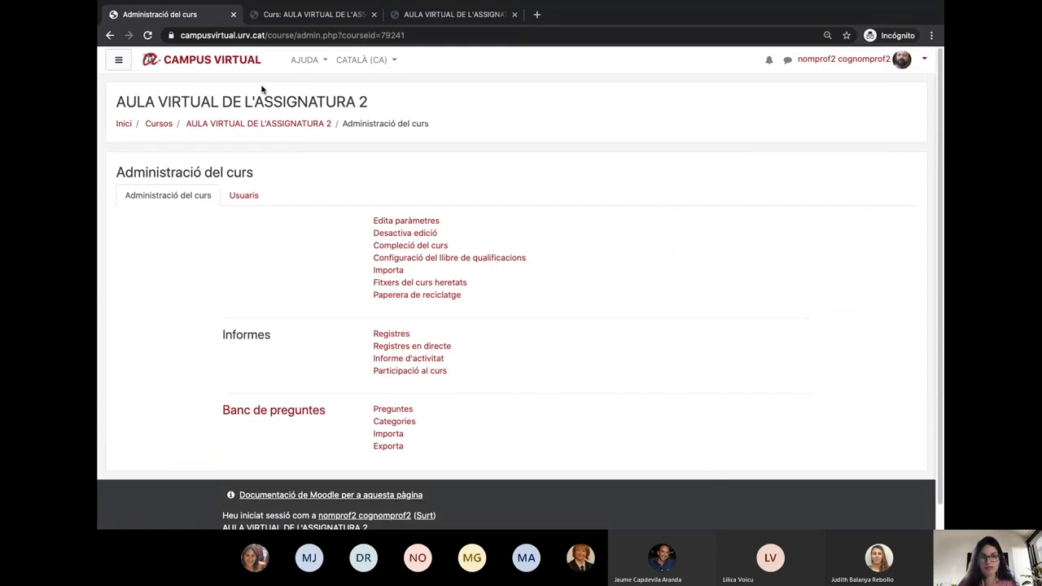
click(278, 127)
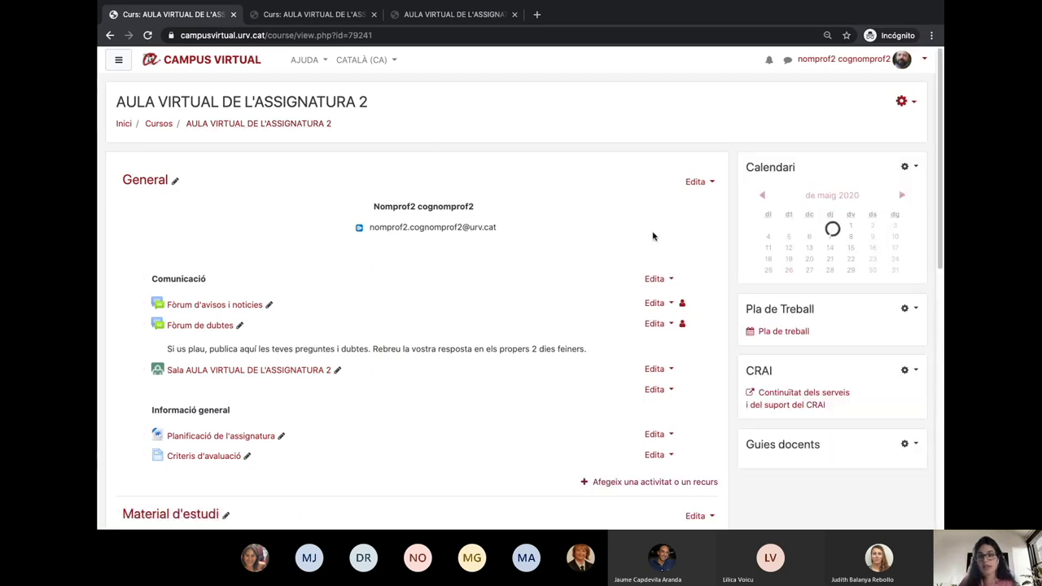
Open the bulk editing of activity completion for AULA VIRTUAL DE L'ASSIGNATURA 2 and examine the tracking of its activities
click(902, 100)
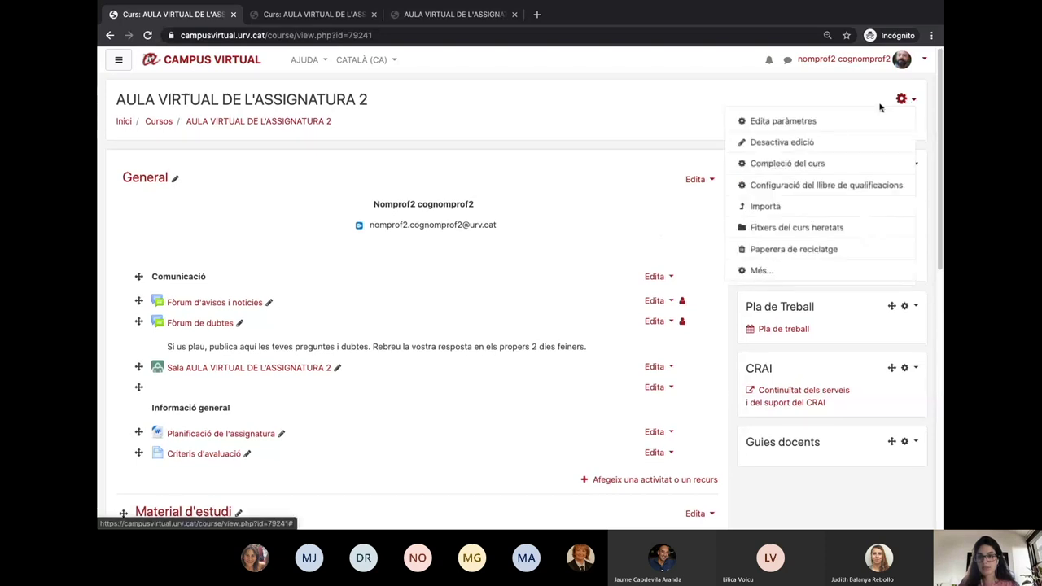
click(822, 165)
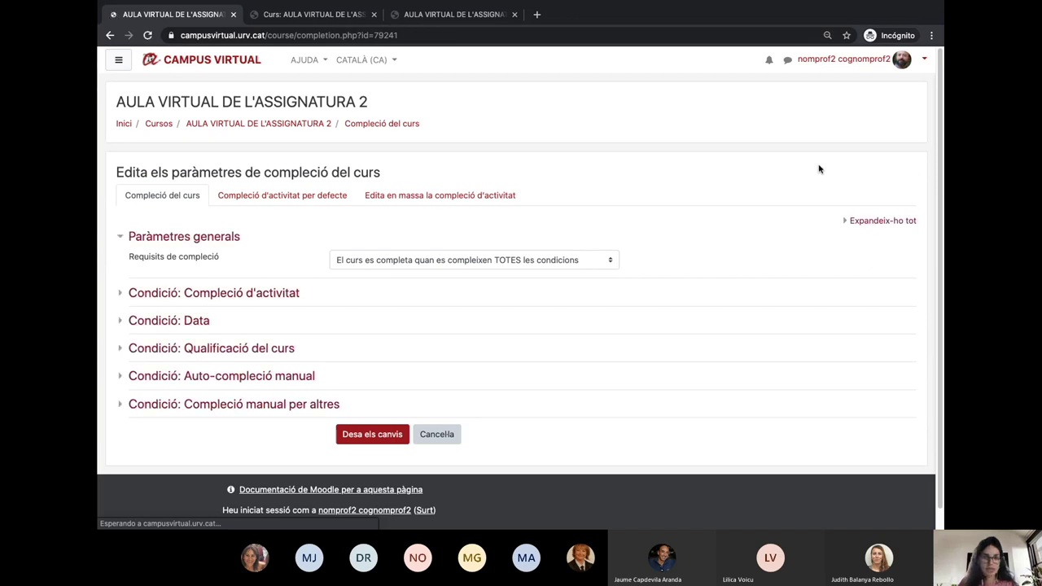
click(447, 201)
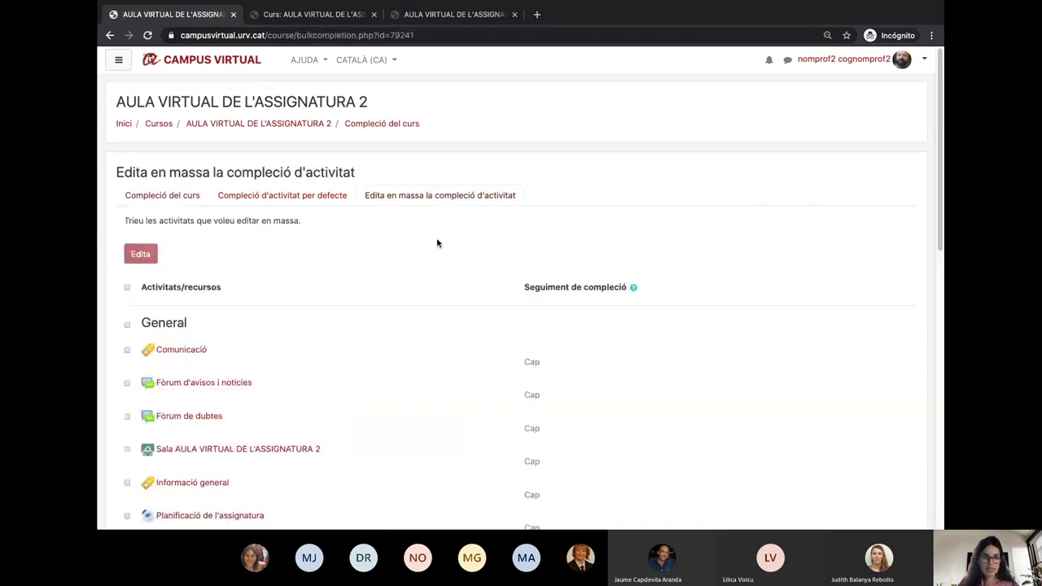
scroll(595, 249, down, 1)
scroll(594, 284, down, 5)
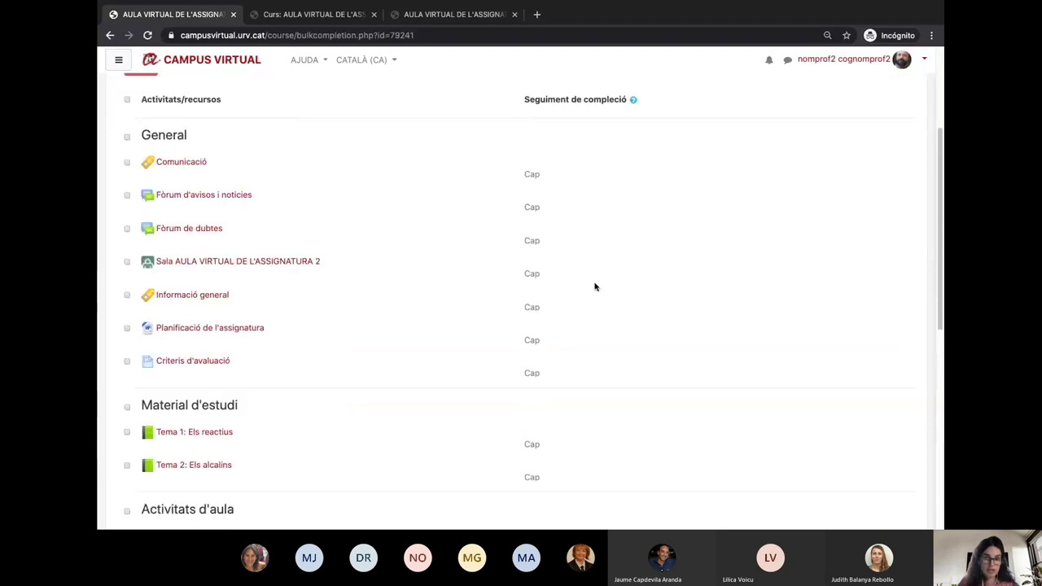
scroll(594, 286, down, 2)
scroll(594, 286, up, 5)
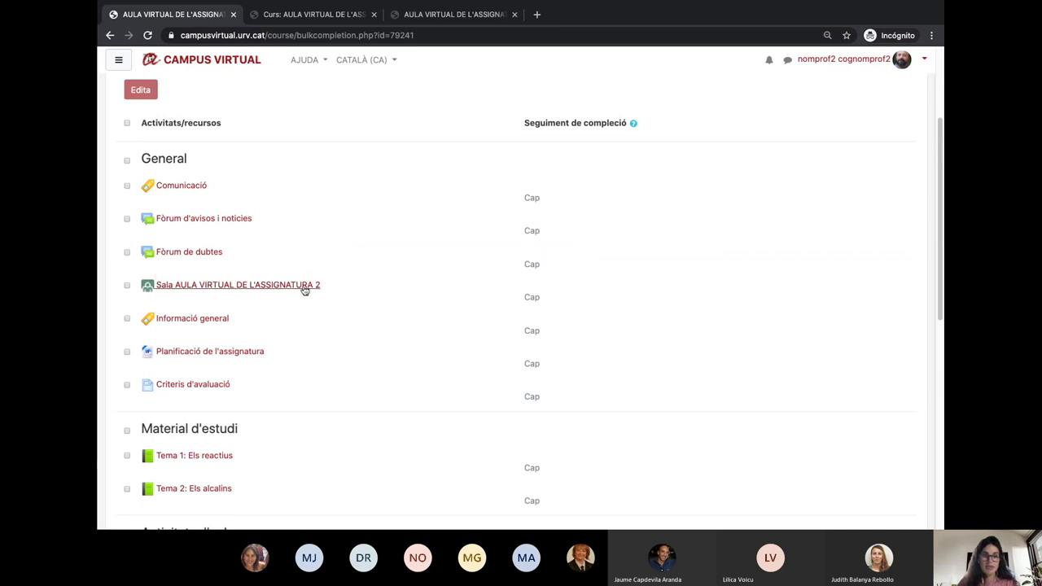
scroll(305, 290, down, 1)
scroll(309, 281, down, 2)
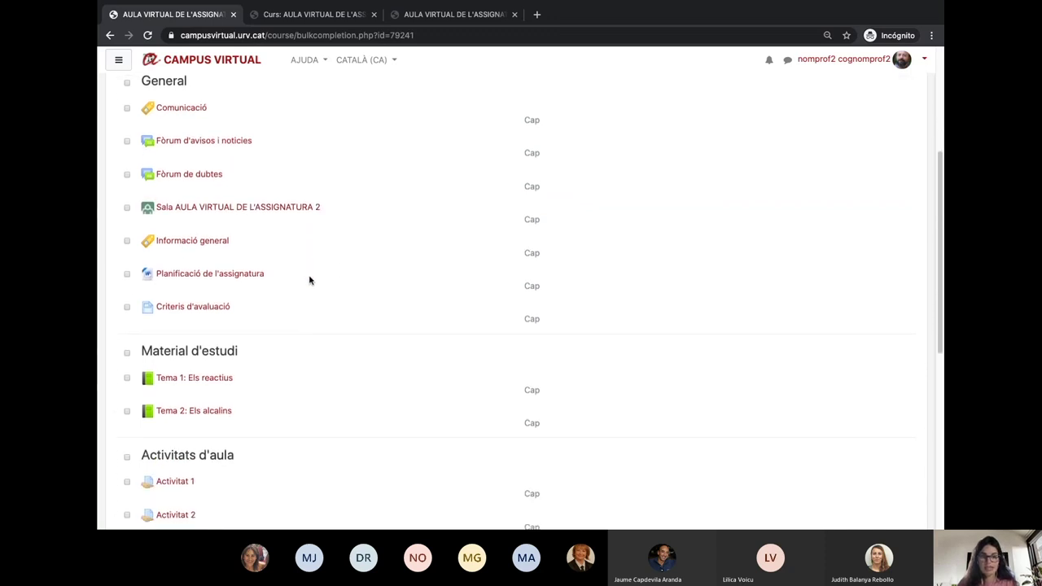
Select all activities in the Material d'estudi and Activitats d'aula sections and open their bulk completion settings
click(127, 319)
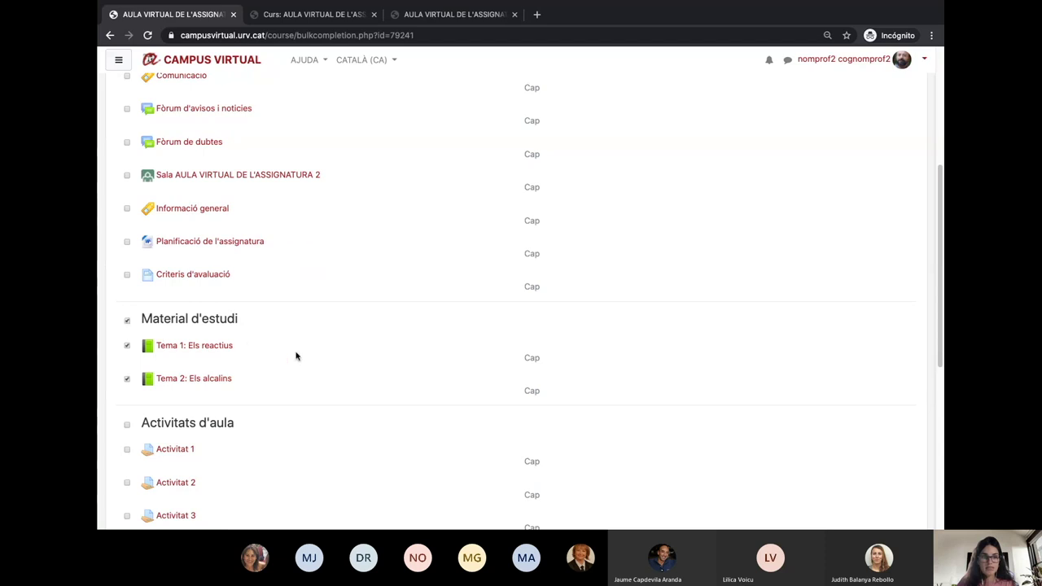
scroll(288, 353, down, 4)
click(127, 266)
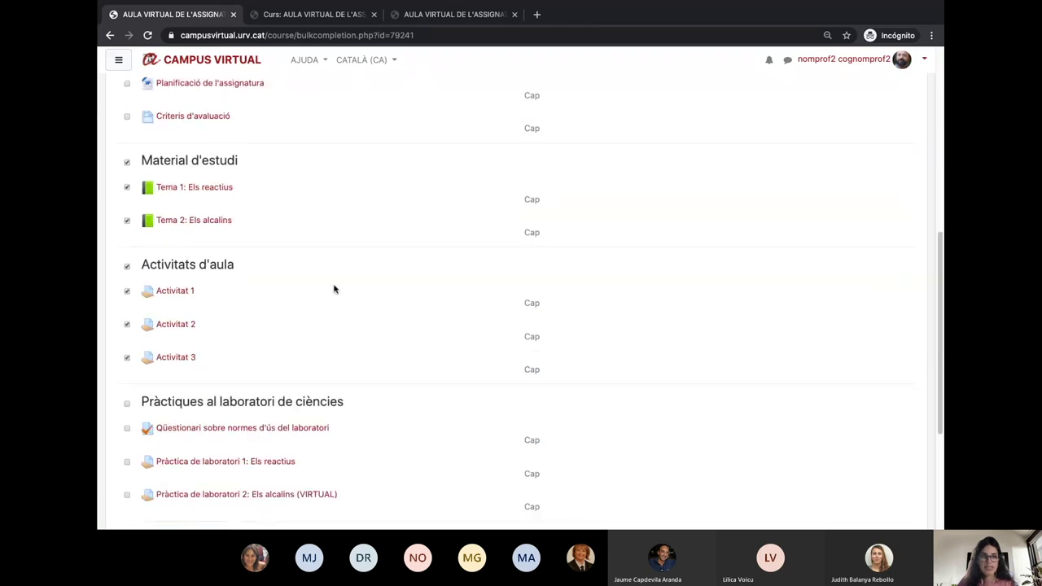
scroll(441, 268, up, 4)
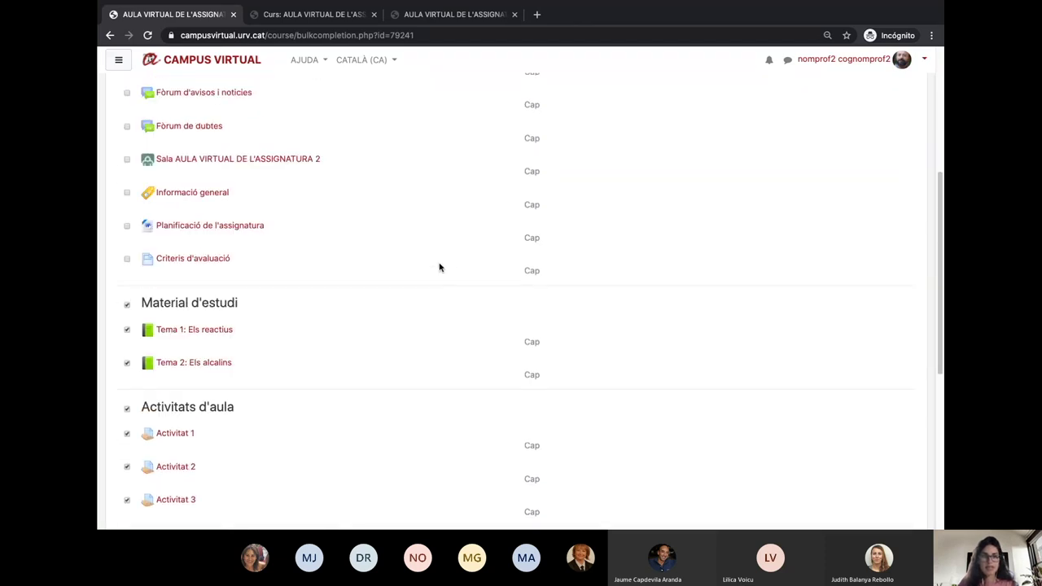
scroll(440, 267, up, 4)
click(140, 150)
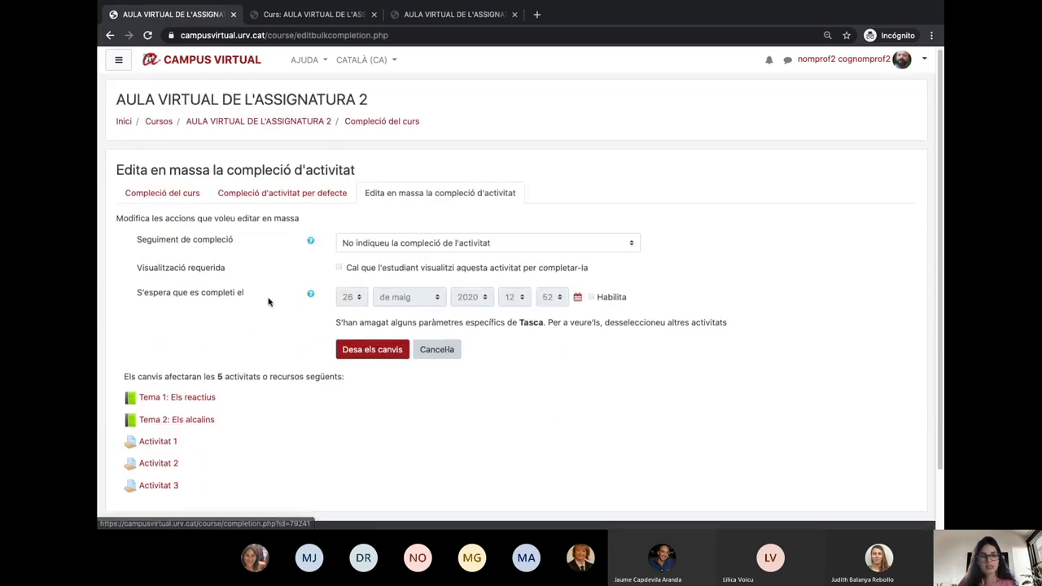
Set completion tracking to "Mostra l'activitat com completada si es compleixen les condicions", require students to view the activity, and save for the selected activities
scroll(269, 303, down, 1)
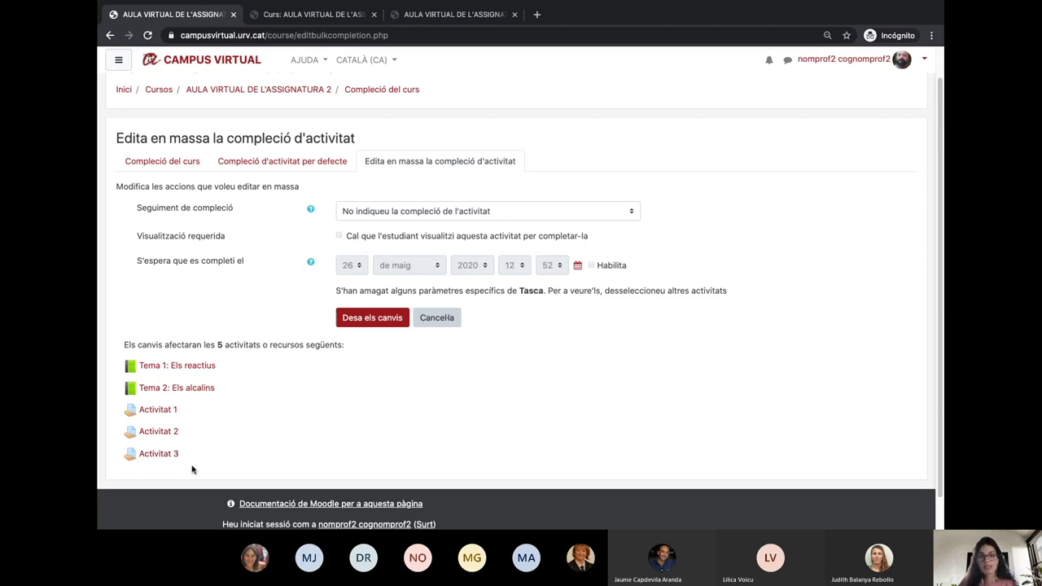
drag(336, 291, 472, 290)
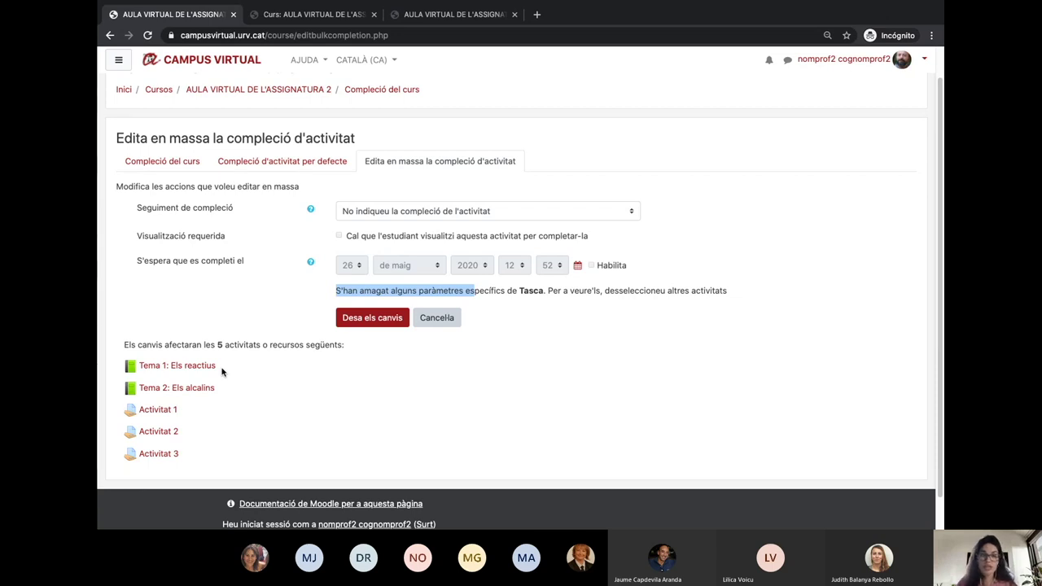
drag(136, 236, 225, 239)
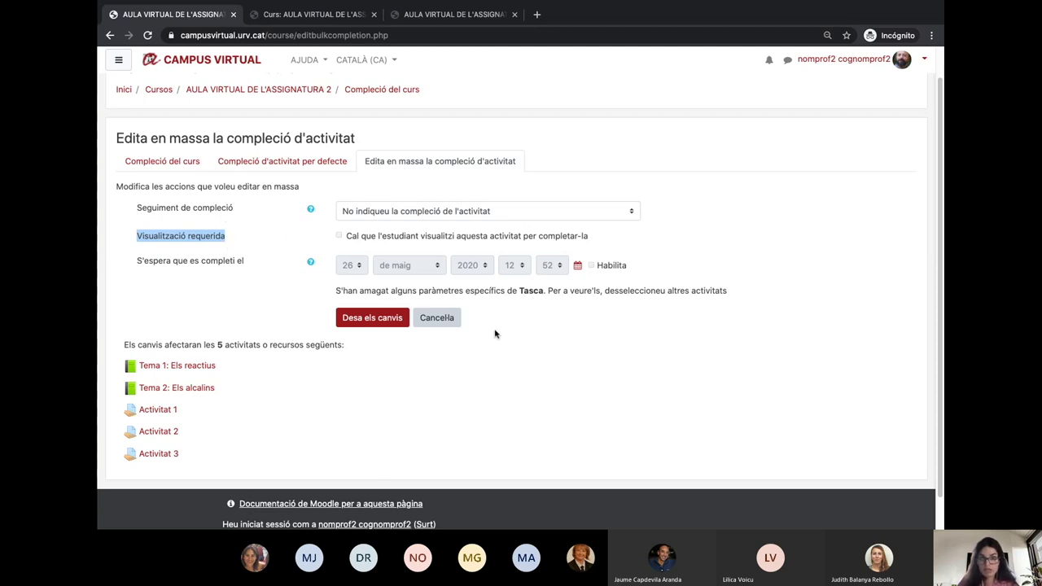
click(479, 212)
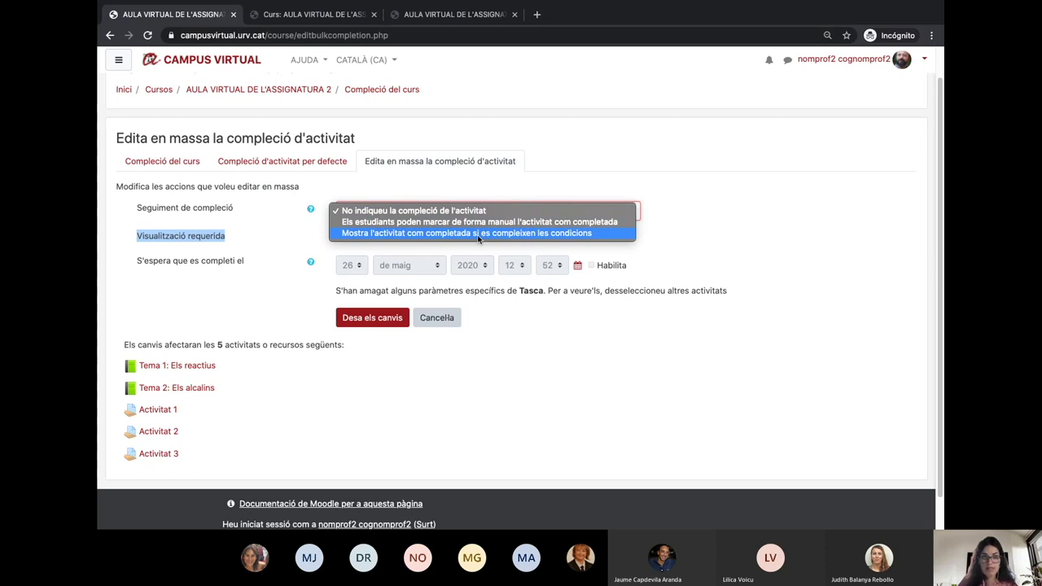
click(477, 234)
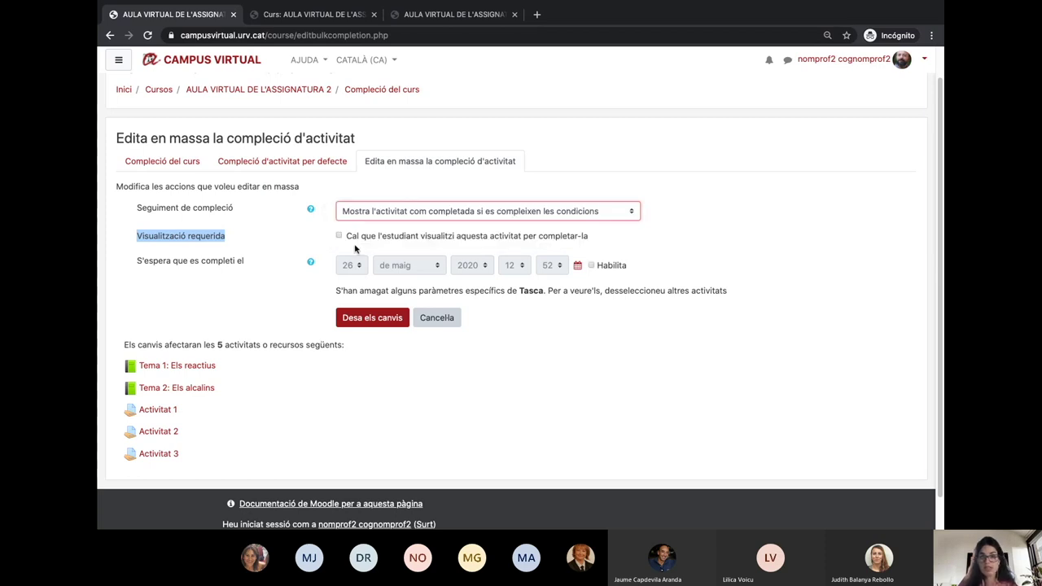
click(363, 239)
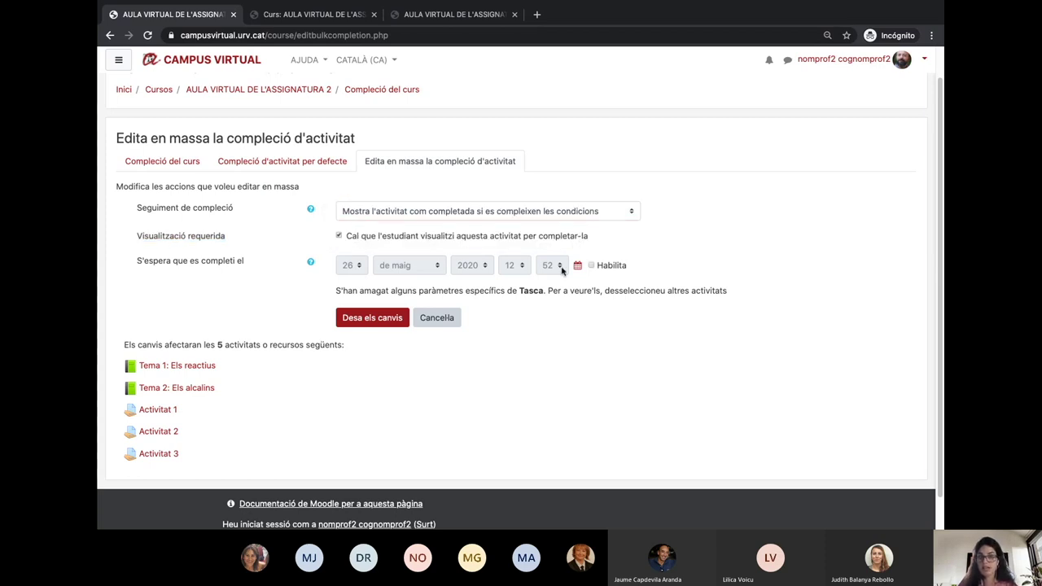
click(382, 318)
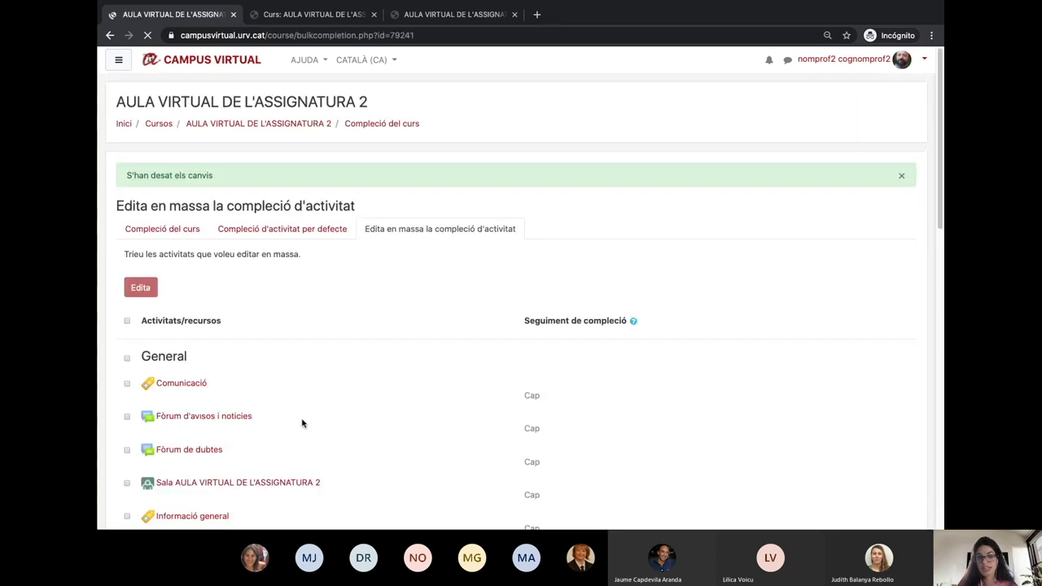
Select all three activities in the Activitats d'aula section and open their bulk completion settings
scroll(342, 425, down, 3)
scroll(383, 428, down, 4)
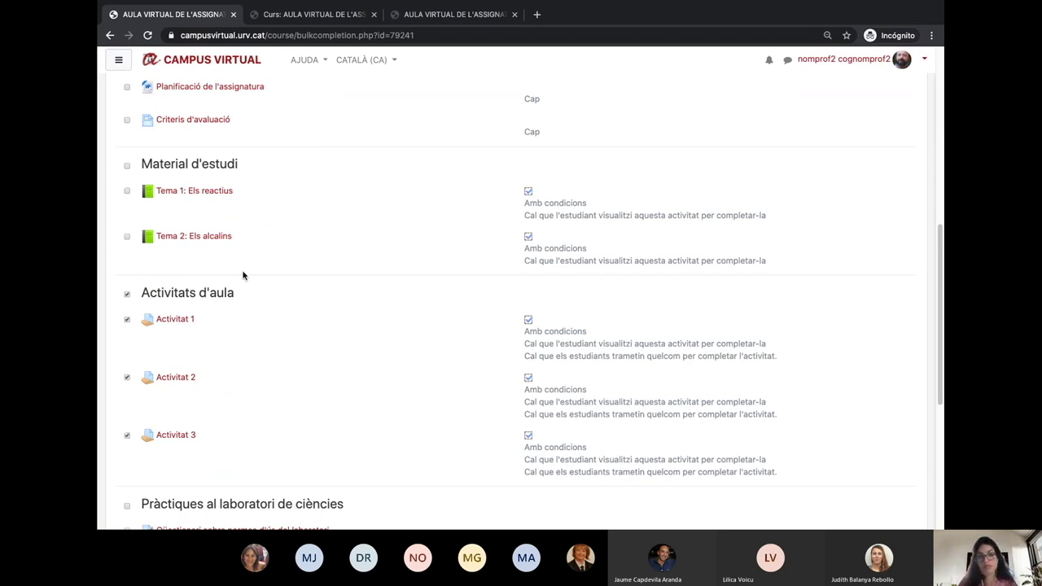
scroll(309, 353, up, 3)
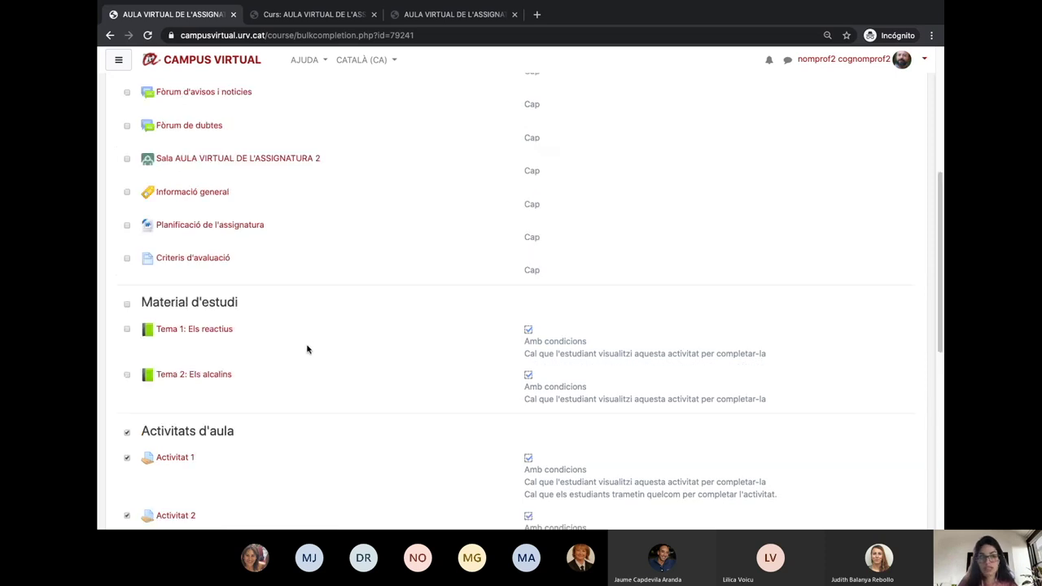
scroll(307, 349, up, 7)
click(150, 289)
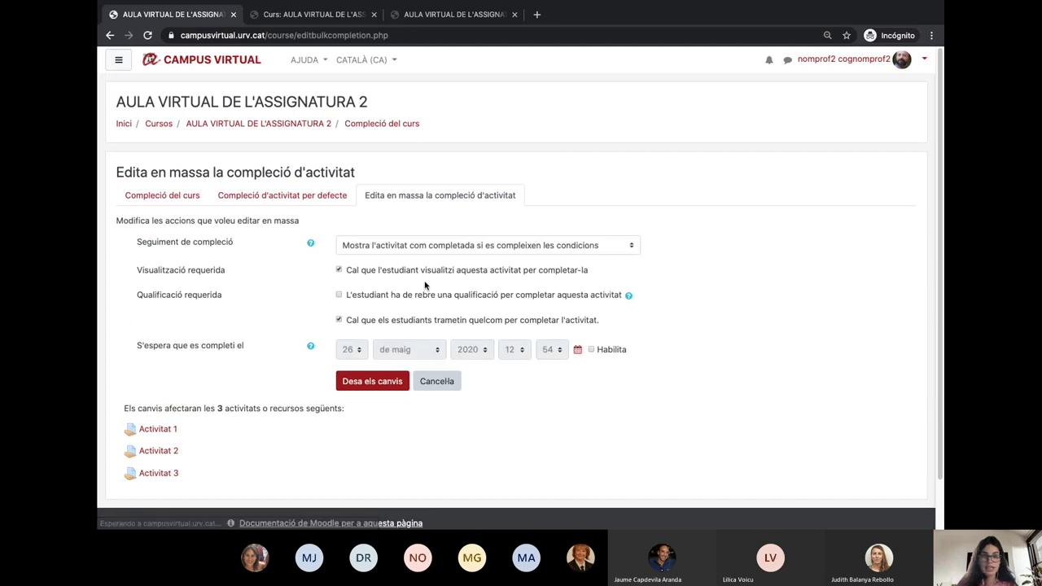
Remove the required-viewing condition from Activitat 1, 2 and 3 and save the changes
scroll(425, 285, down, 1)
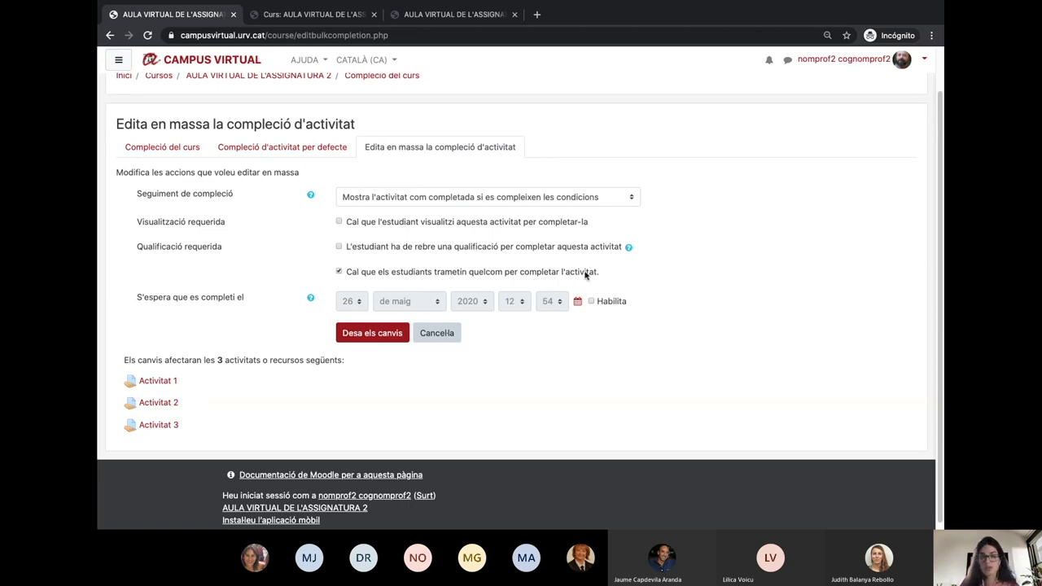
scroll(392, 396, down, 1)
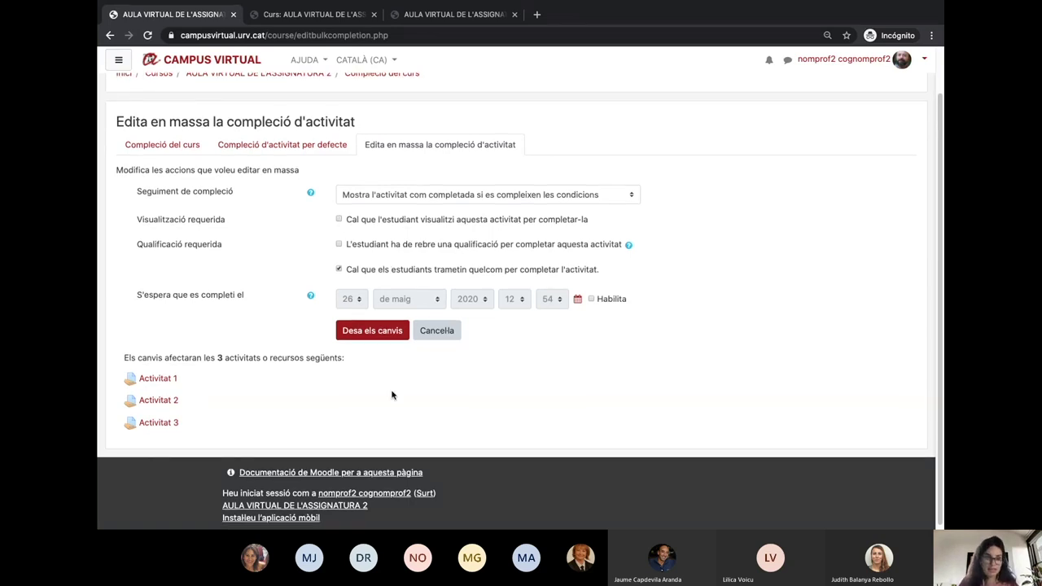
scroll(392, 396, down, 1)
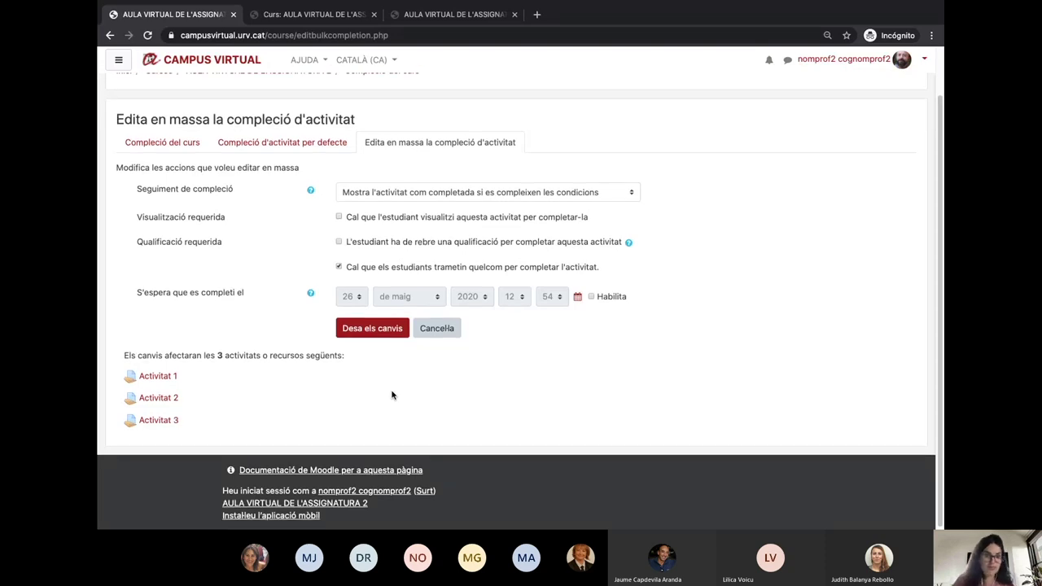
scroll(392, 395, down, 1)
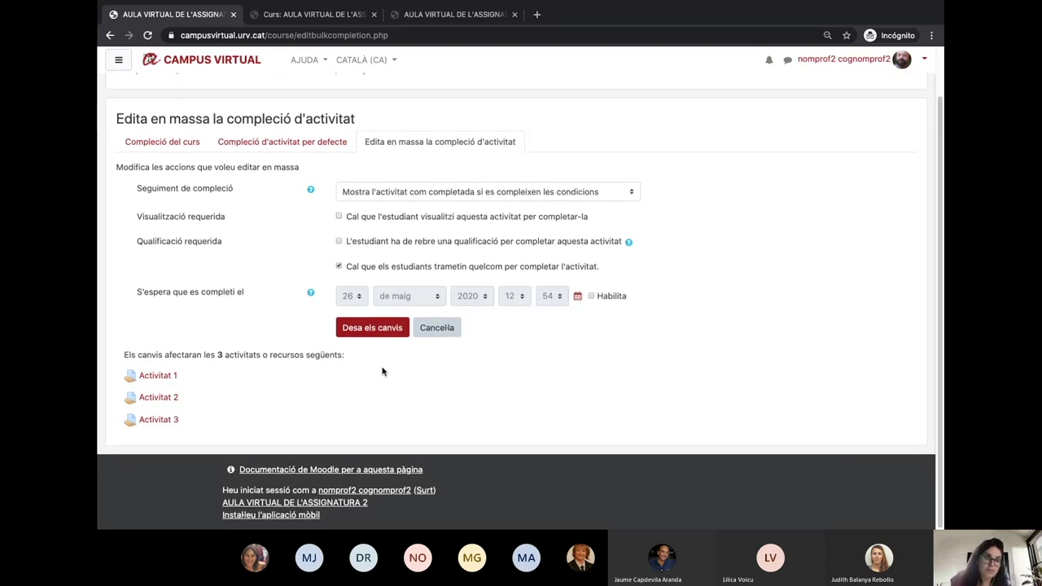
click(367, 329)
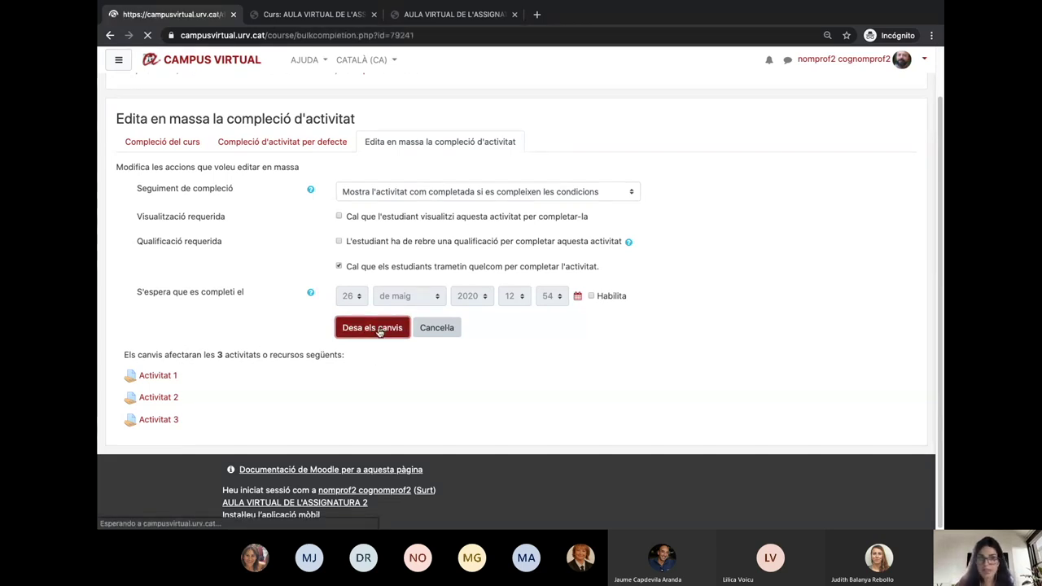
Examine the completion conditions listed for the activities in every section of the course
scroll(366, 383, down, 4)
scroll(391, 350, down, 4)
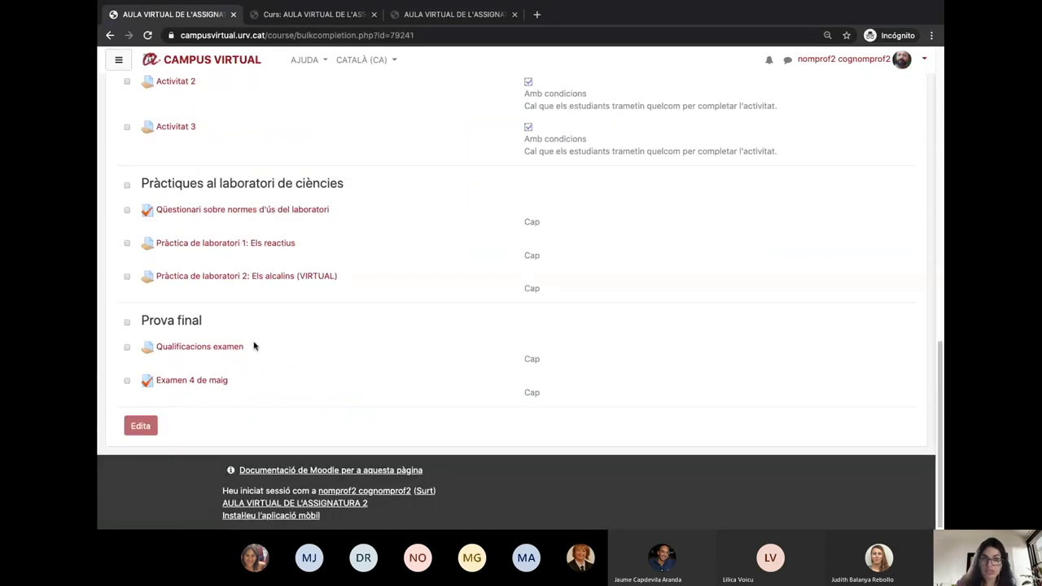
scroll(301, 283, up, 5)
scroll(300, 279, up, 3)
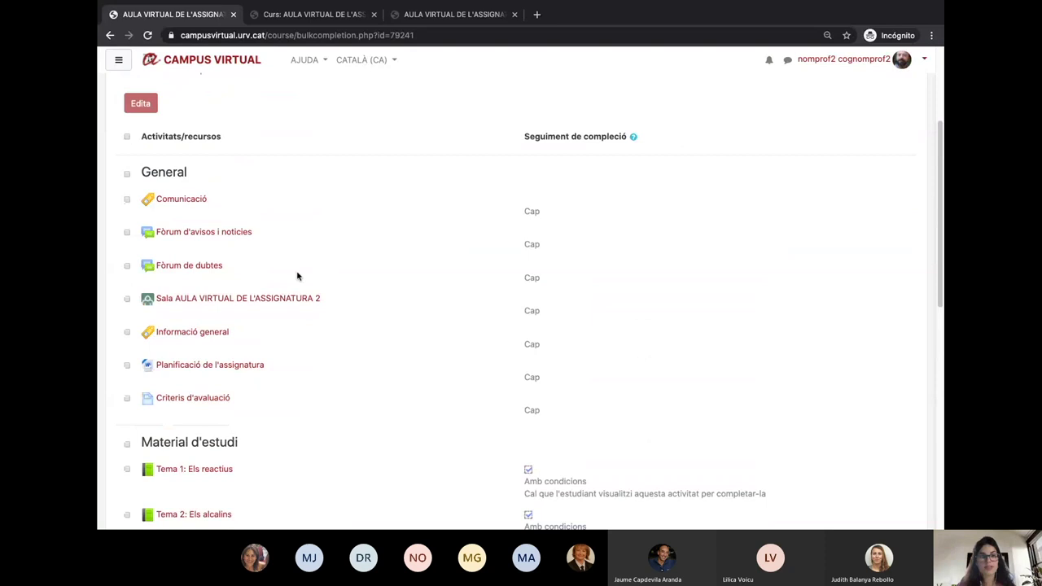
scroll(274, 246, up, 1)
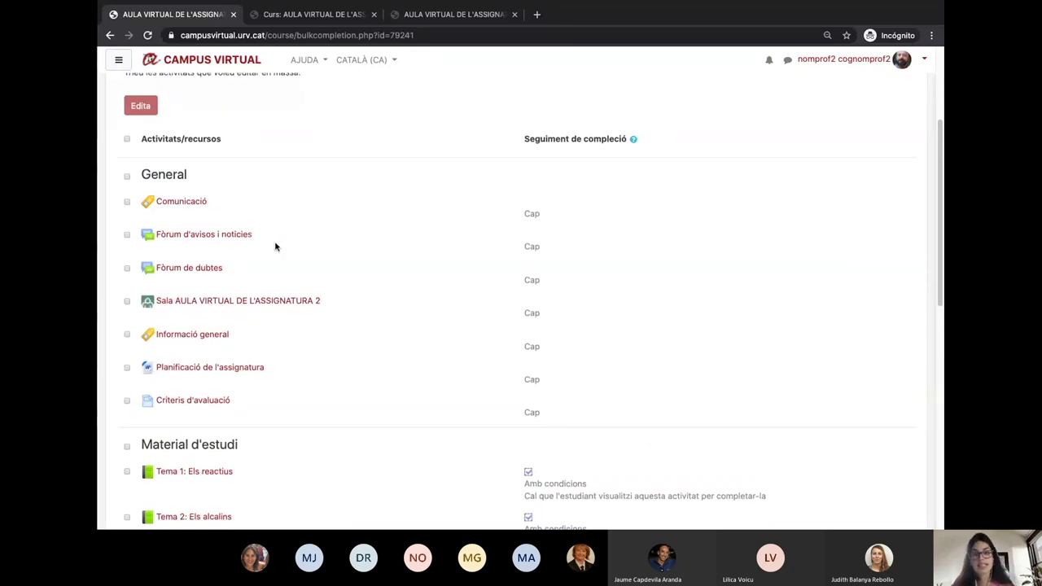
scroll(275, 246, up, 2)
scroll(293, 239, up, 1)
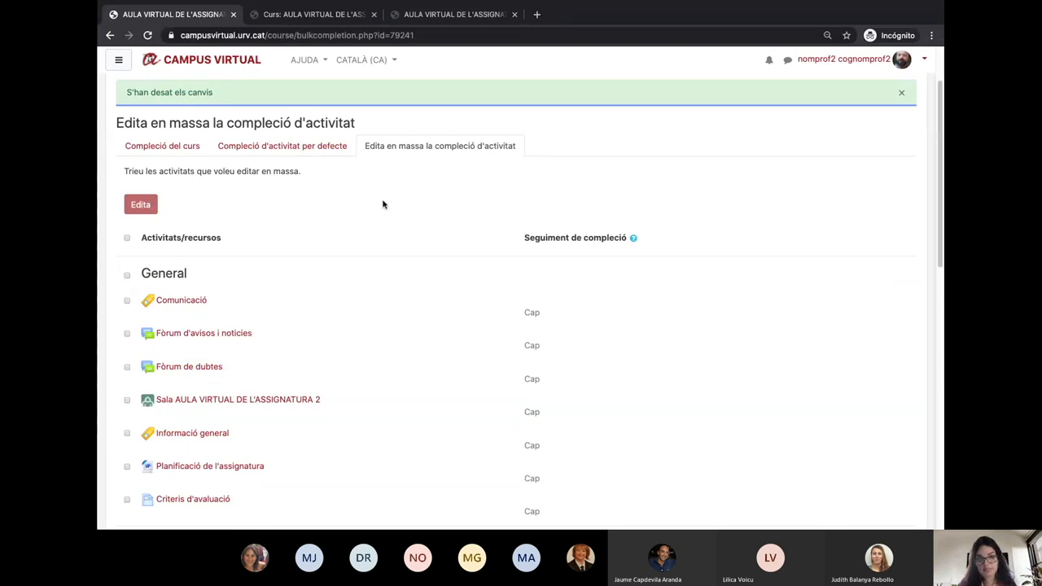
scroll(382, 206, up, 2)
Set the default completion tracking for Tasques to "Mostra l'activitat com completada si es compleixen les condicions" and save
click(307, 218)
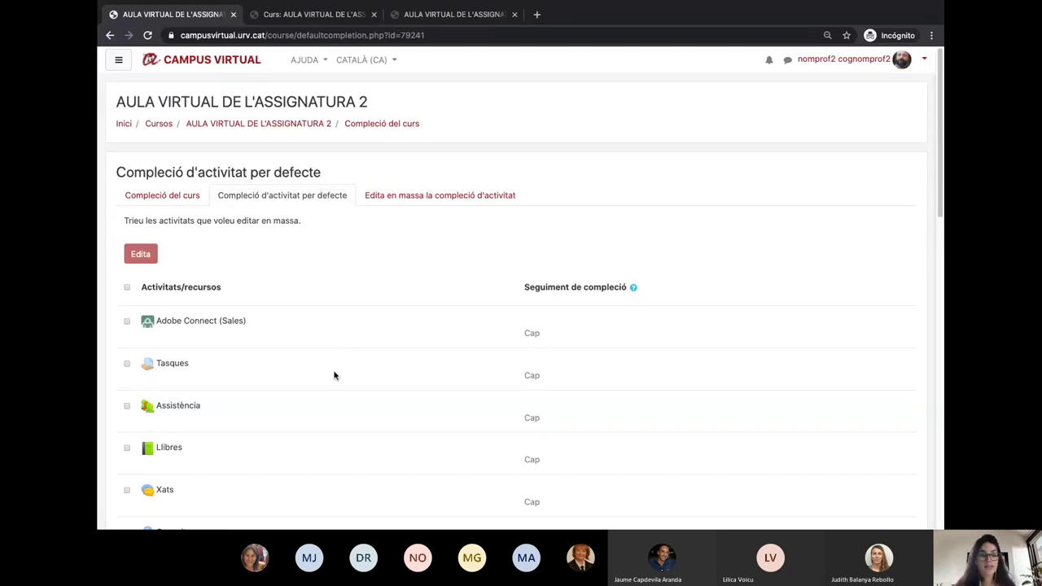
scroll(333, 383, down, 2)
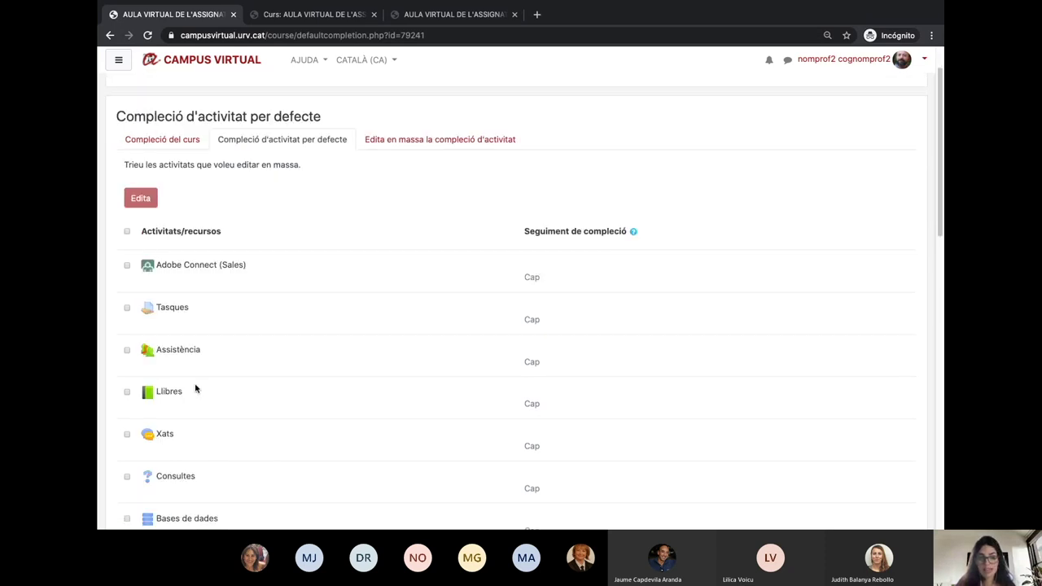
click(127, 309)
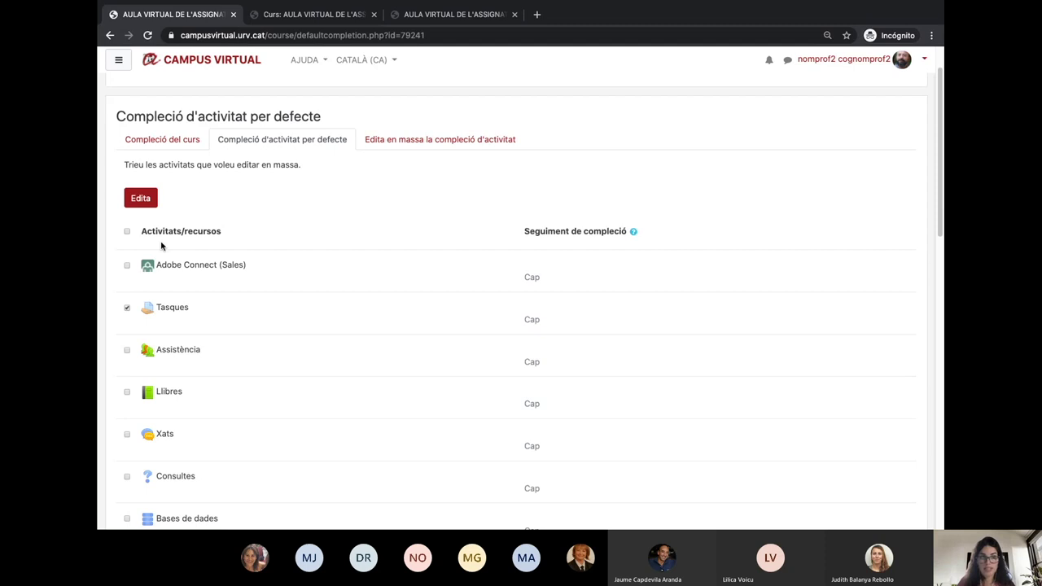
click(148, 204)
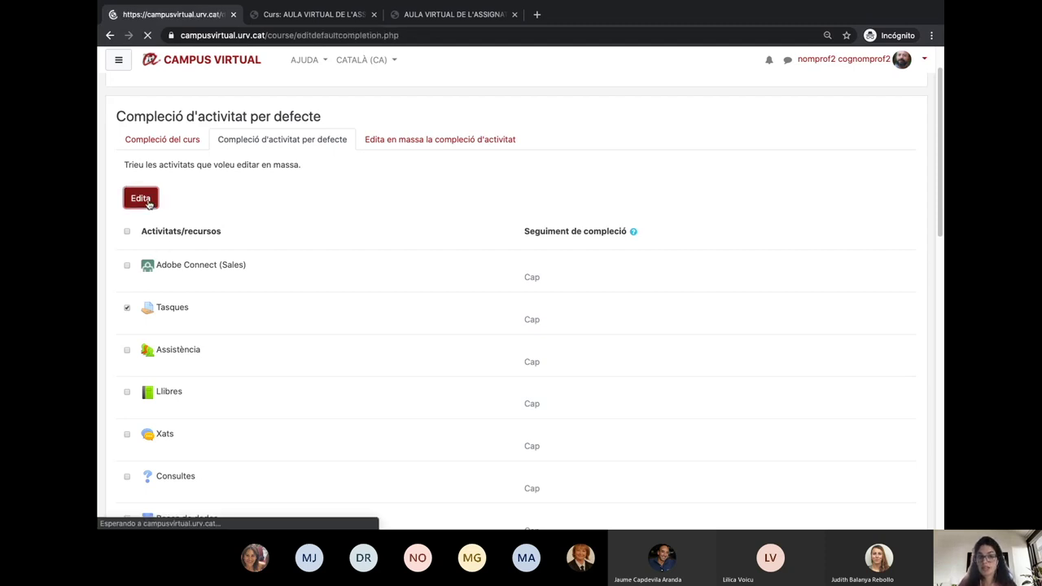
click(419, 245)
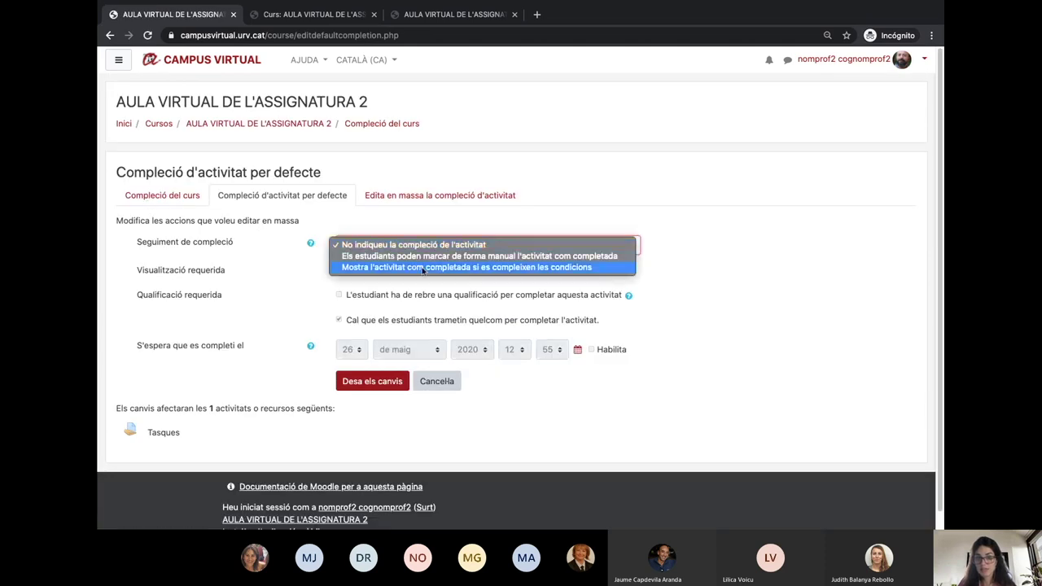
click(422, 267)
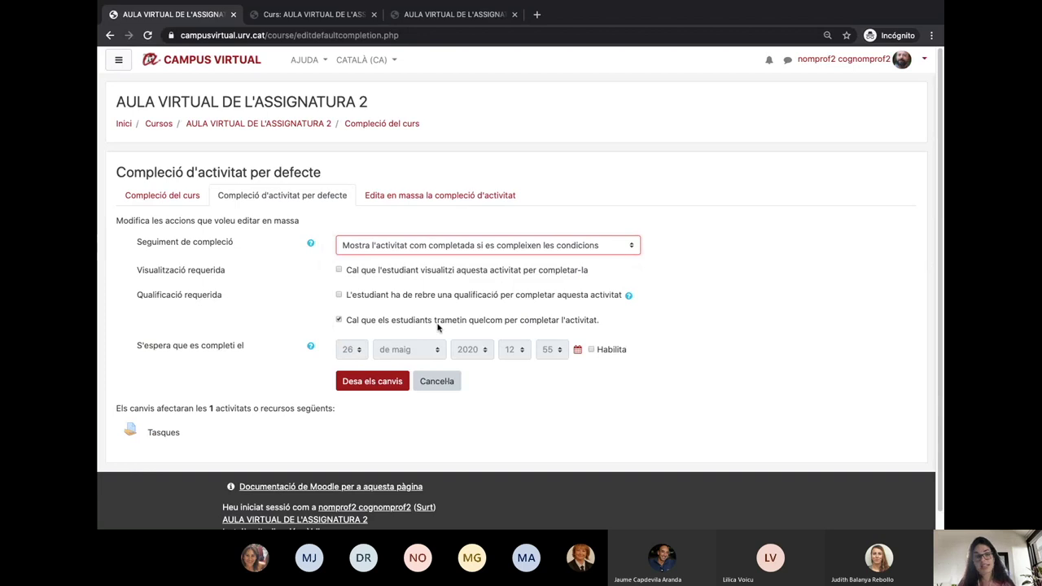
click(368, 383)
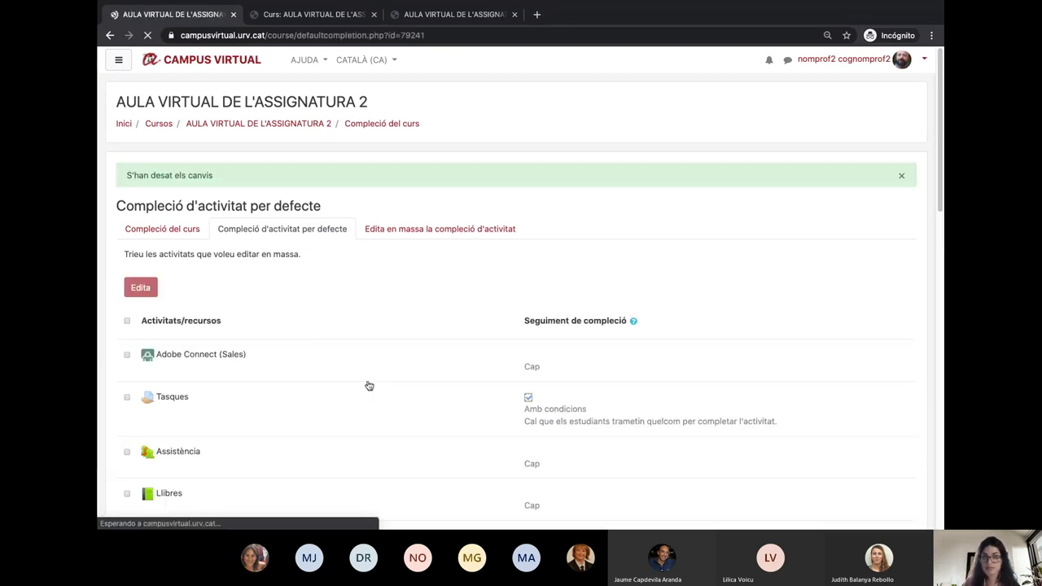
Return to AULA VIRTUAL DE L'ASSIGNATURA 2 and start adding a new Tasca activity to the General section
click(317, 124)
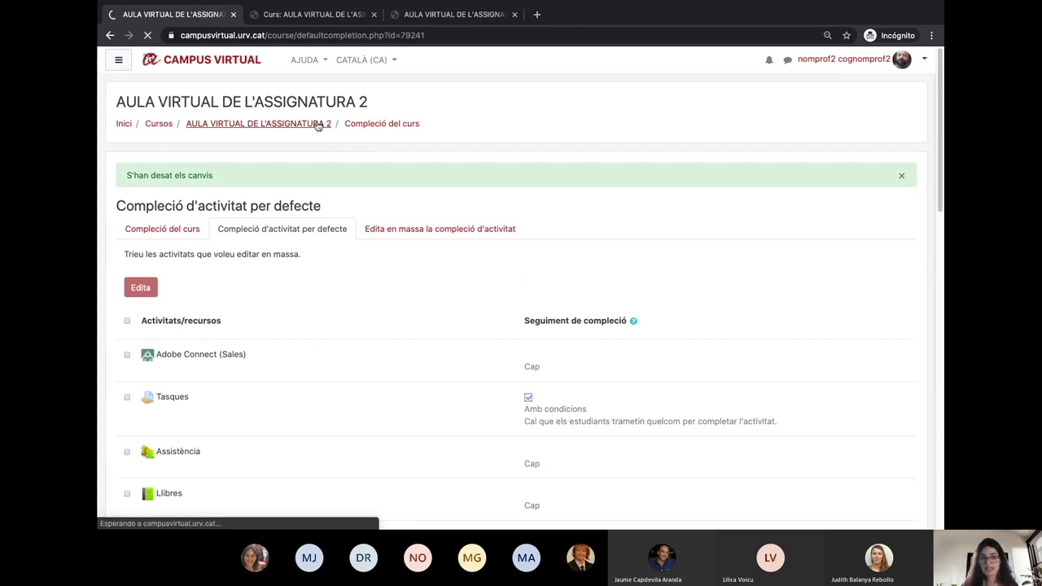
scroll(528, 374, down, 5)
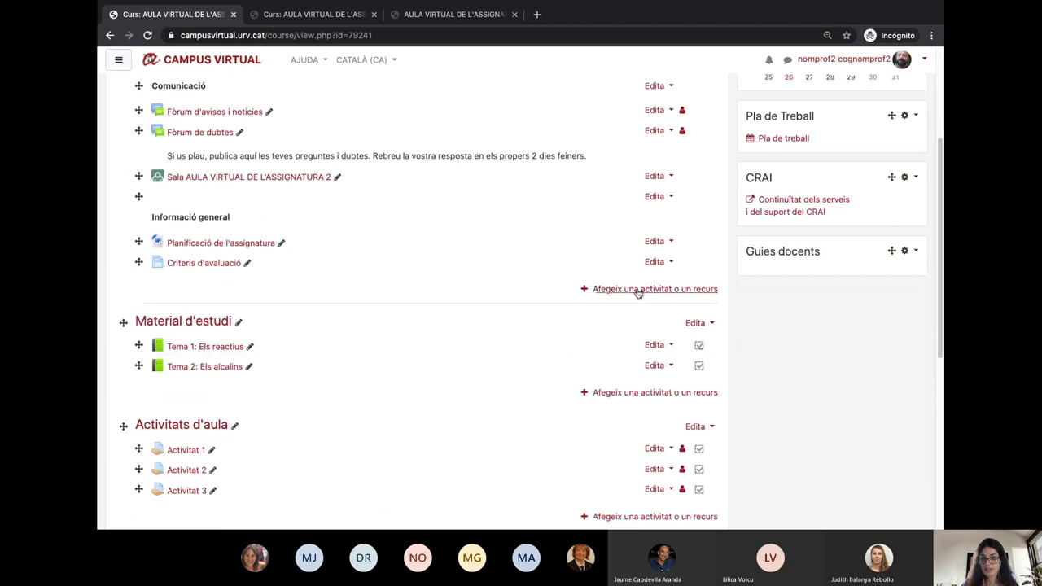
click(638, 291)
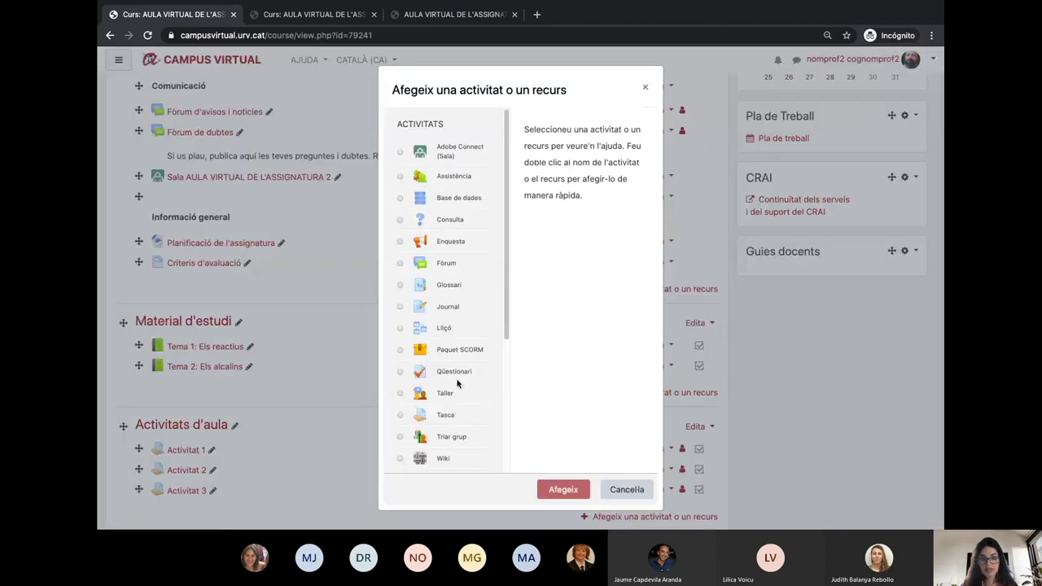
click(446, 415)
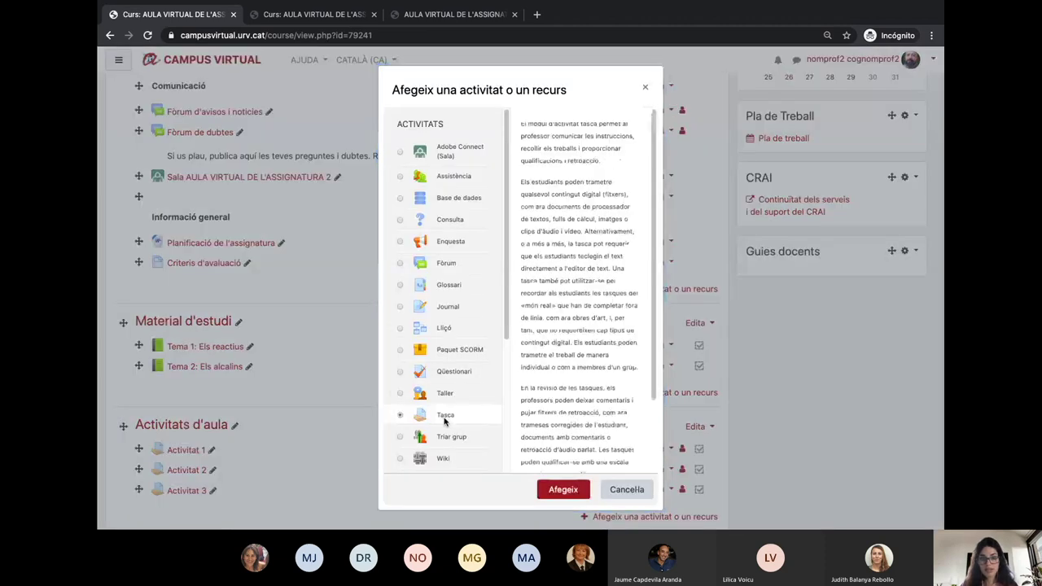
click(573, 491)
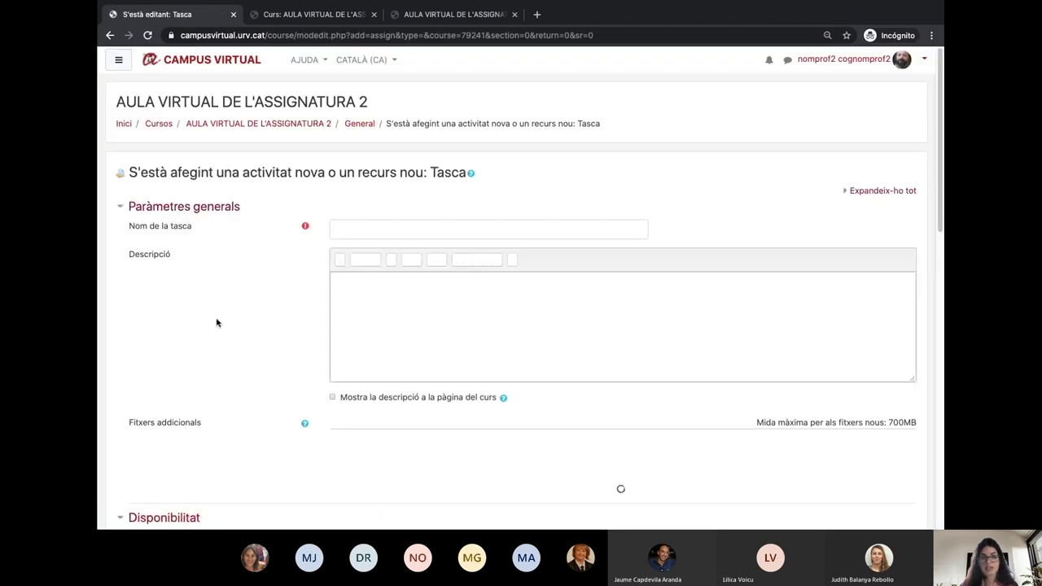
Examine the Compleció de l'activitat settings in the new Tasca form and cancel adding the activity
scroll(209, 377, down, 3)
scroll(209, 377, down, 10)
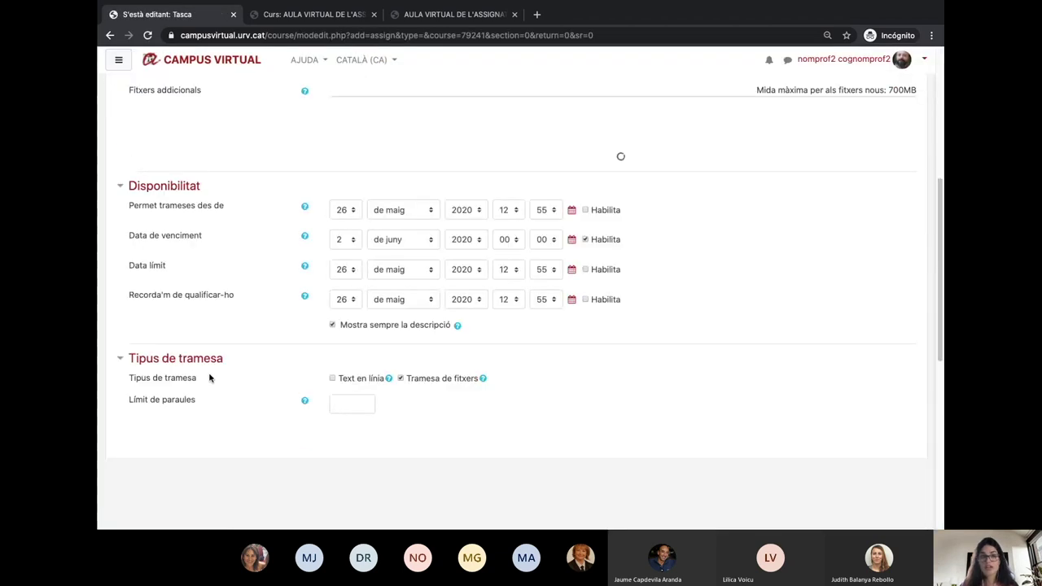
scroll(209, 380, down, 1)
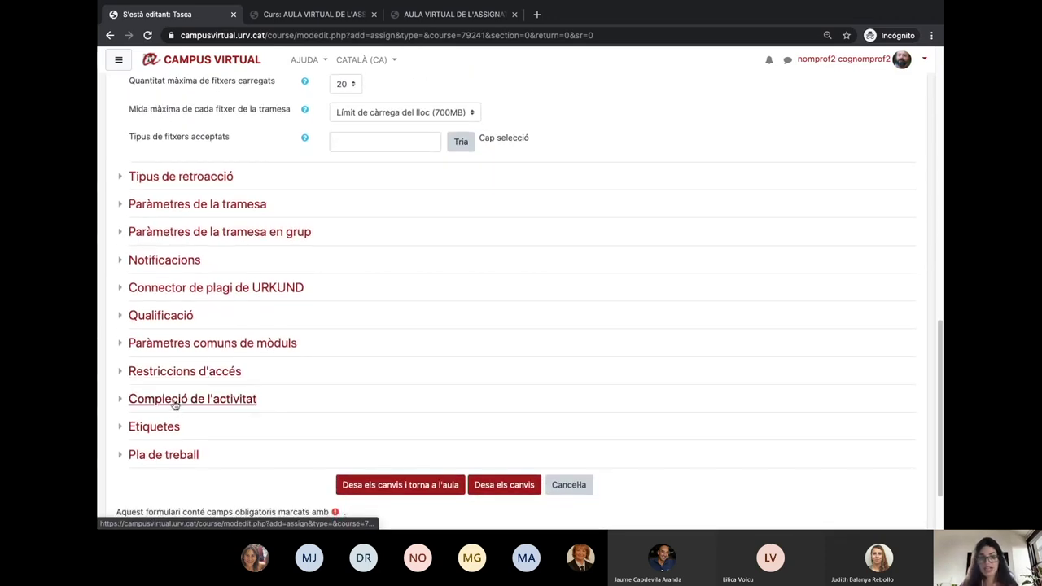
click(179, 400)
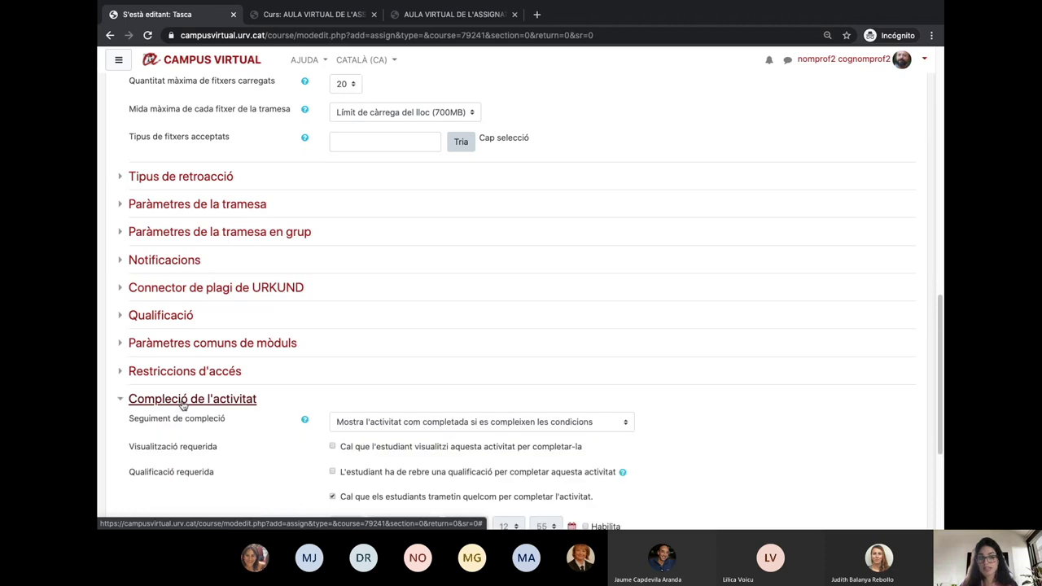
scroll(257, 416, down, 2)
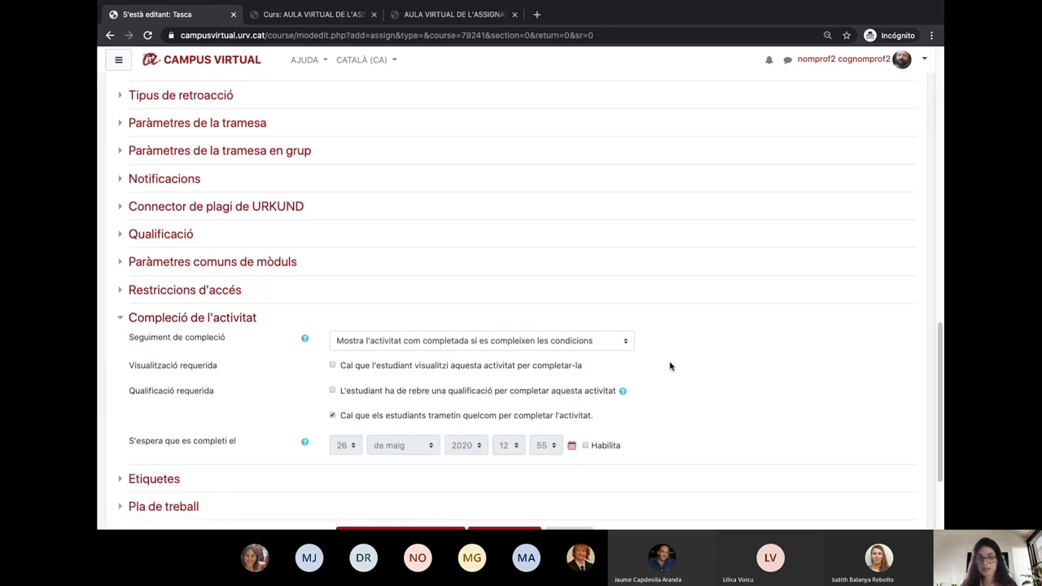
scroll(669, 366, down, 1)
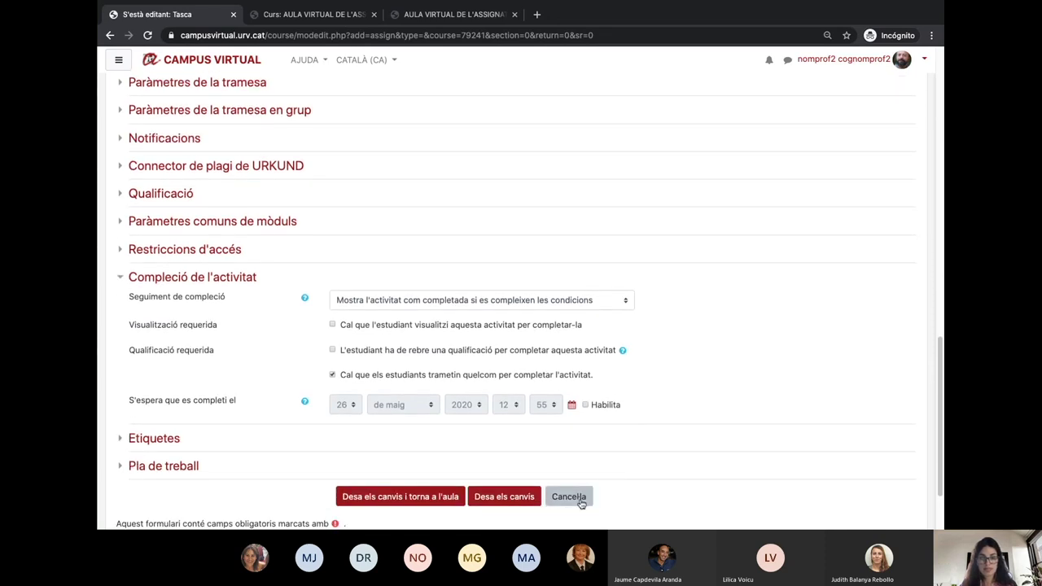
click(581, 503)
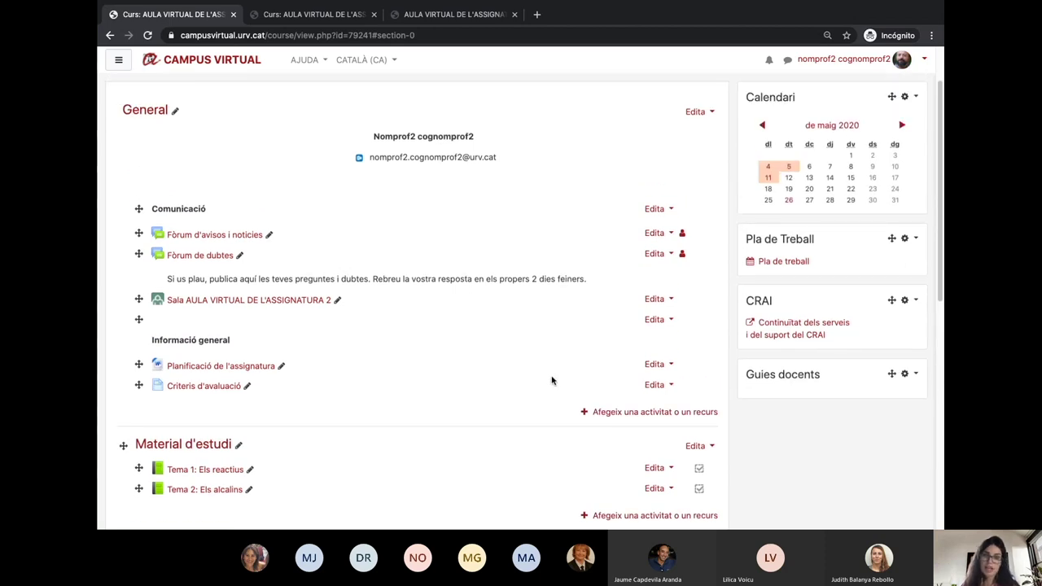
Review the completion boxes beside the activities in each section of the course, both with editing on and after turning editing off
scroll(551, 380, up, 2)
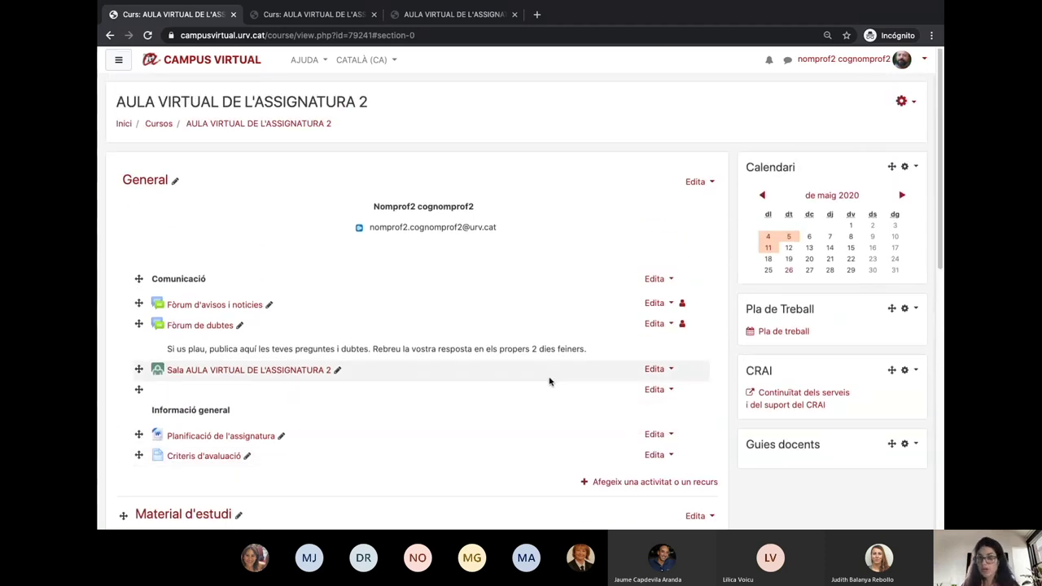
scroll(551, 379, down, 5)
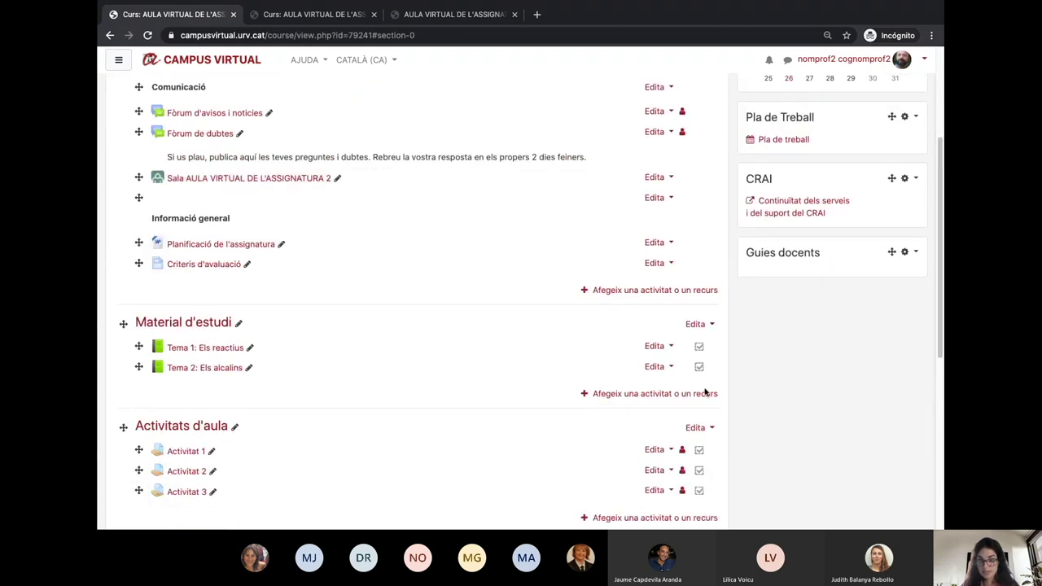
scroll(705, 393, down, 1)
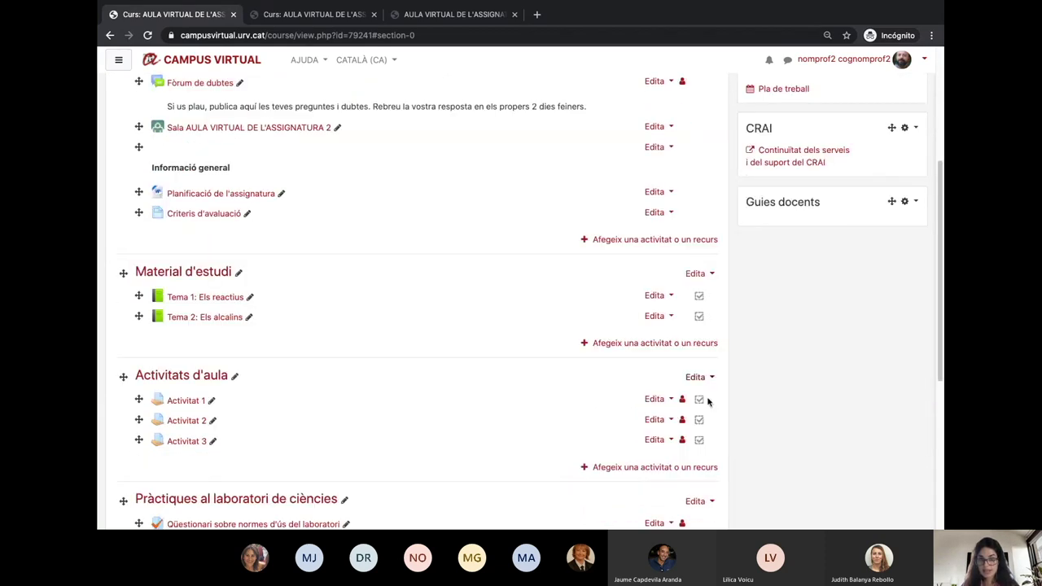
scroll(686, 400, down, 2)
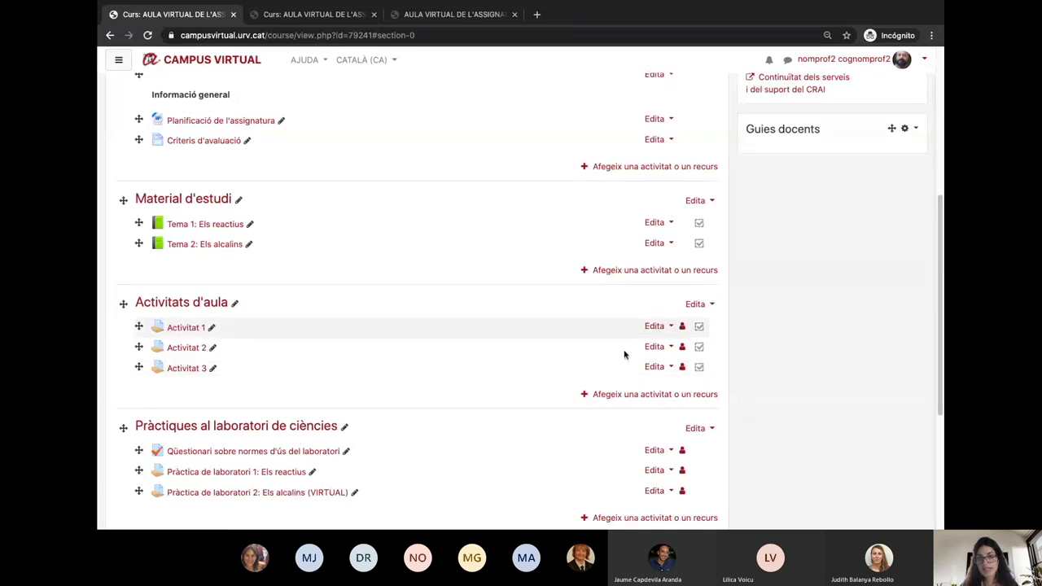
scroll(705, 351, down, 3)
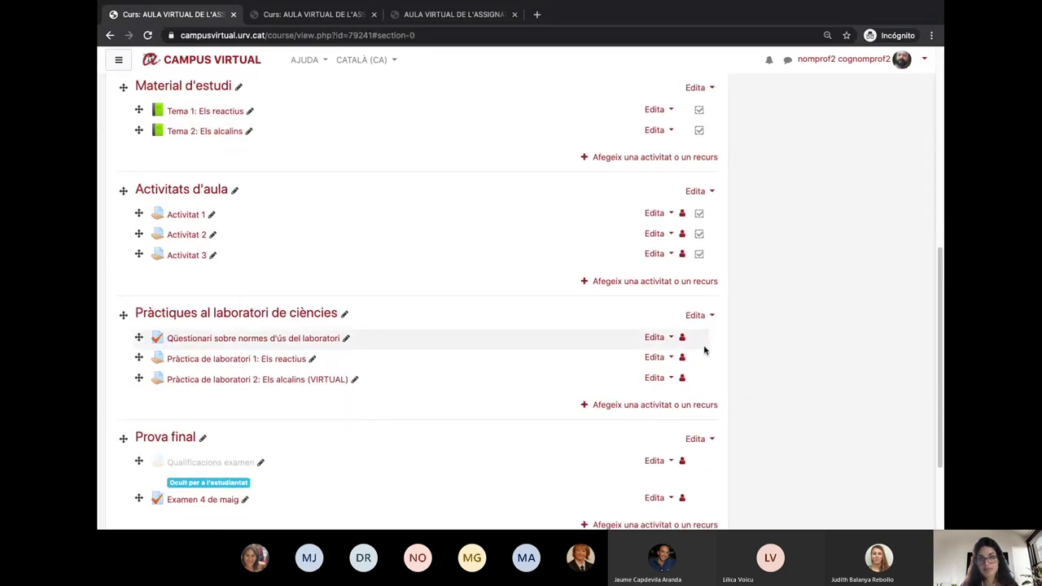
scroll(705, 350, up, 5)
scroll(705, 351, up, 6)
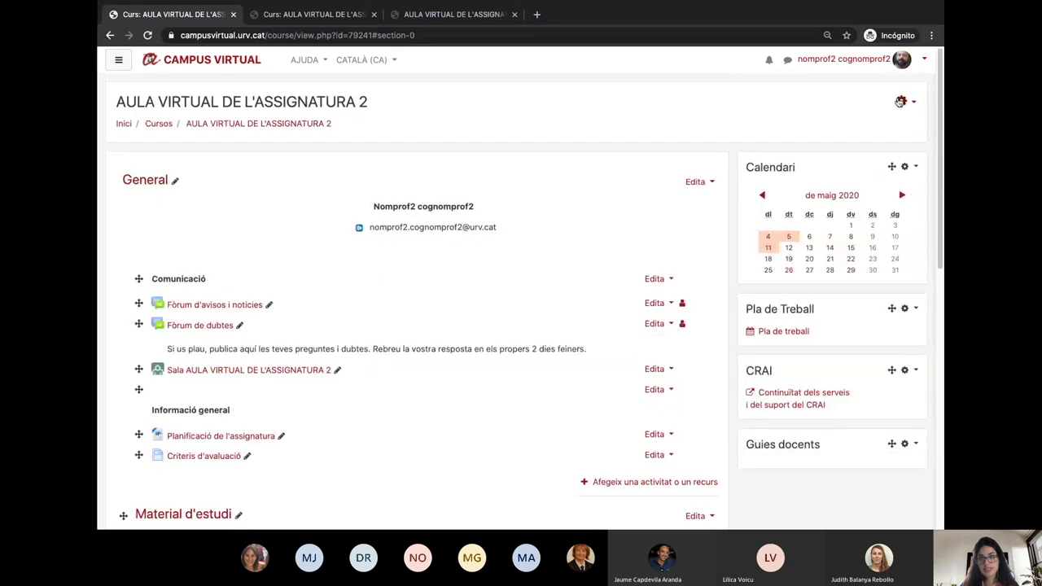
click(900, 101)
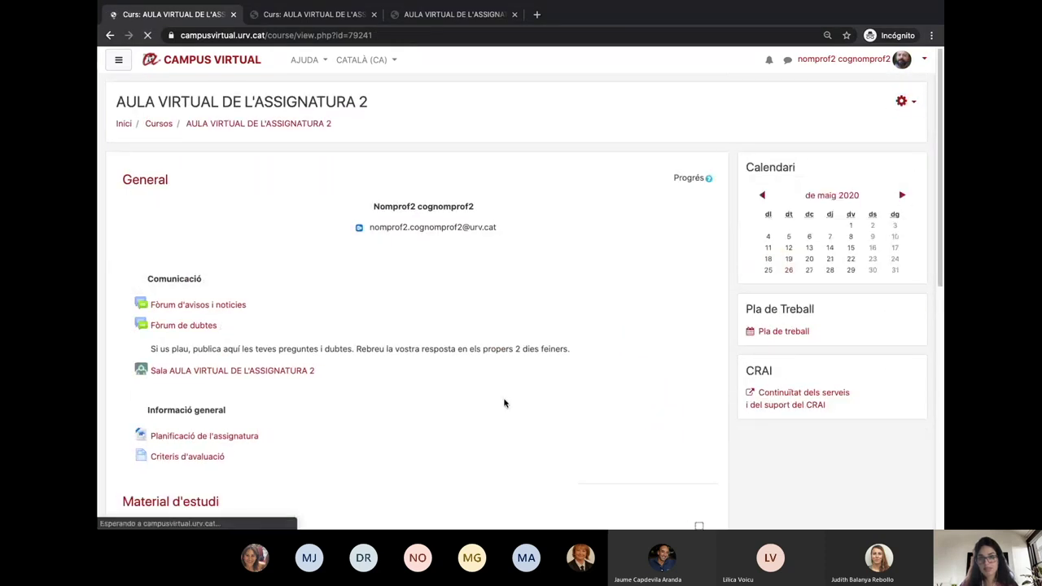
scroll(505, 402, down, 8)
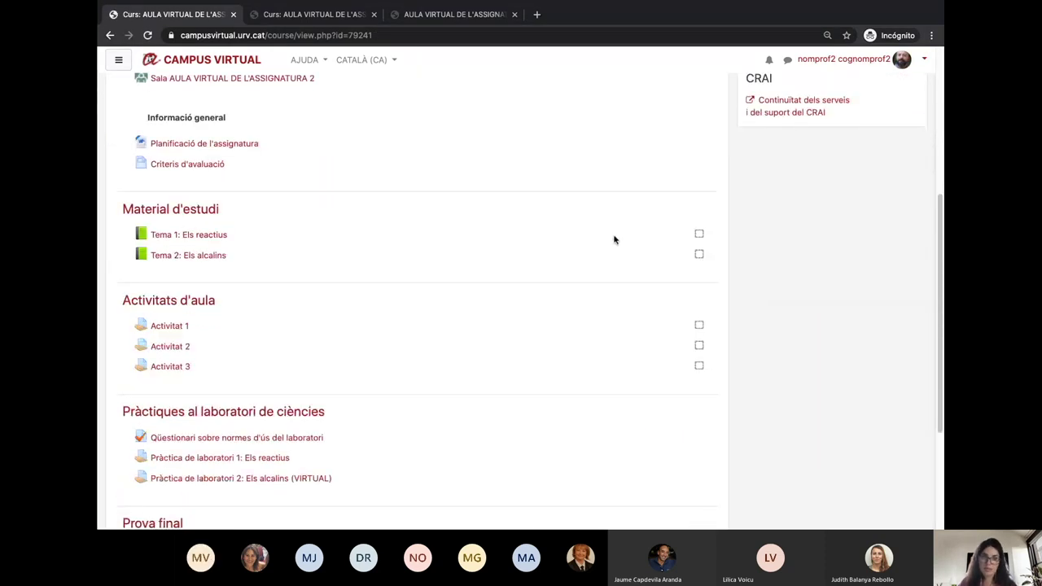
scroll(578, 297, up, 6)
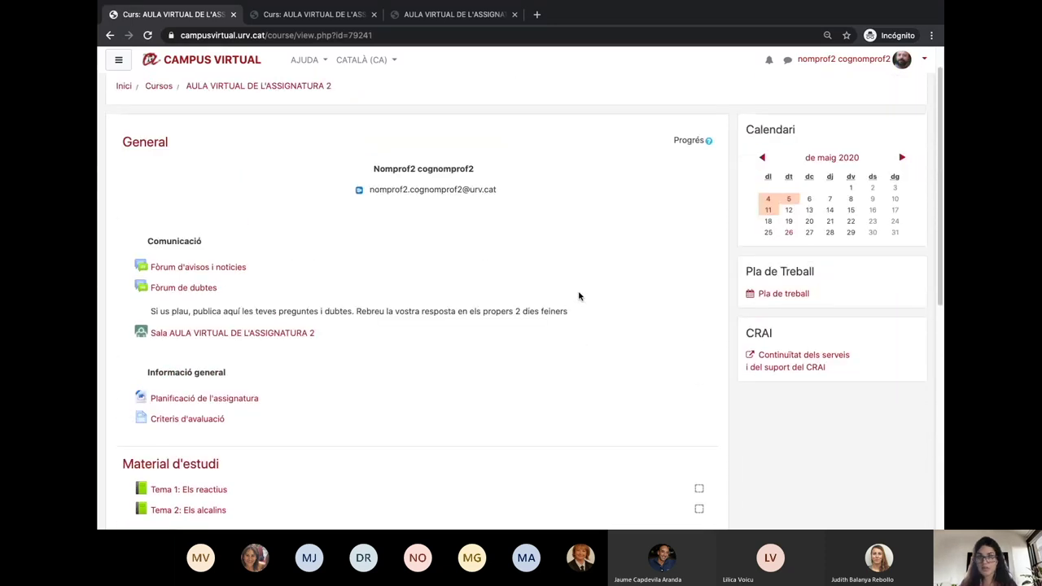
scroll(578, 296, up, 1)
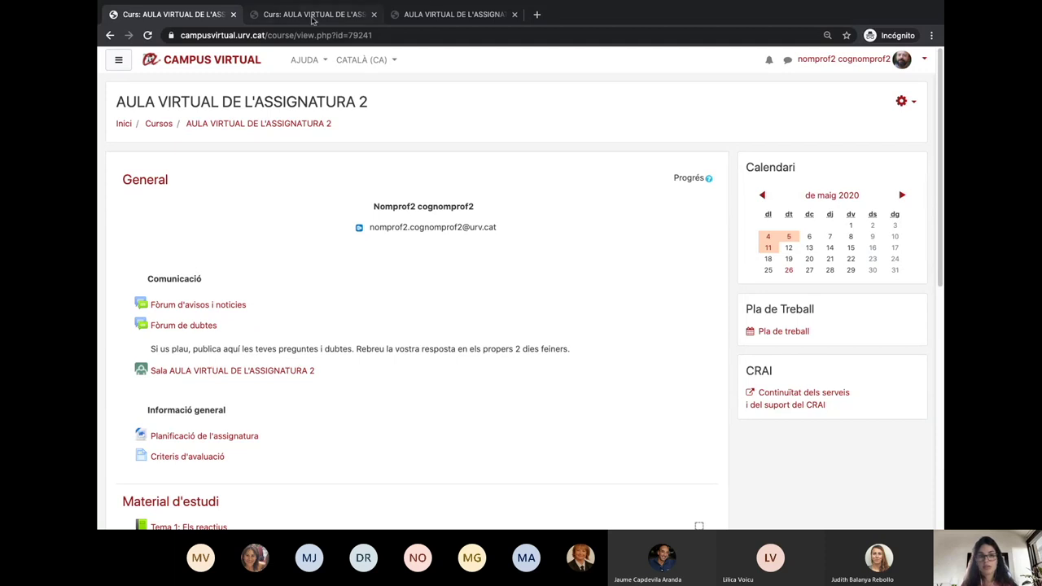
Go to the Webinaris TAC course from the site home and open its section Llistat de webinaris i materials de suport
click(124, 124)
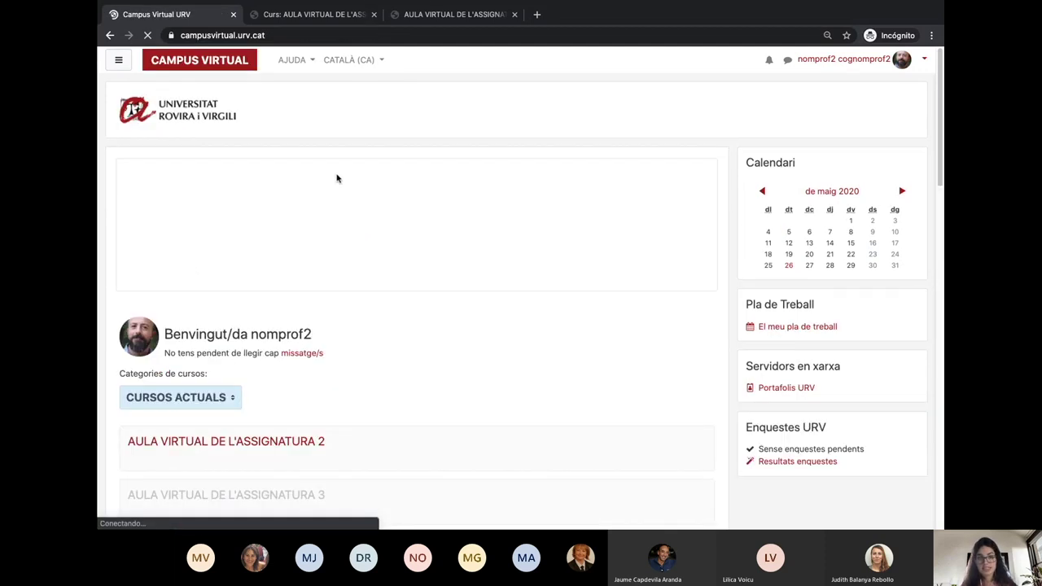
scroll(434, 307, down, 5)
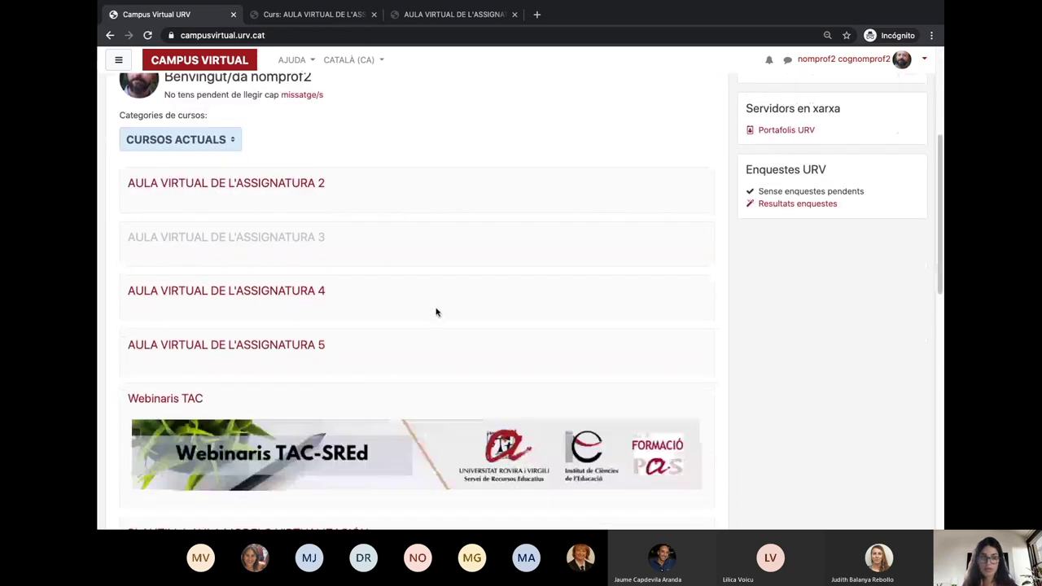
click(192, 313)
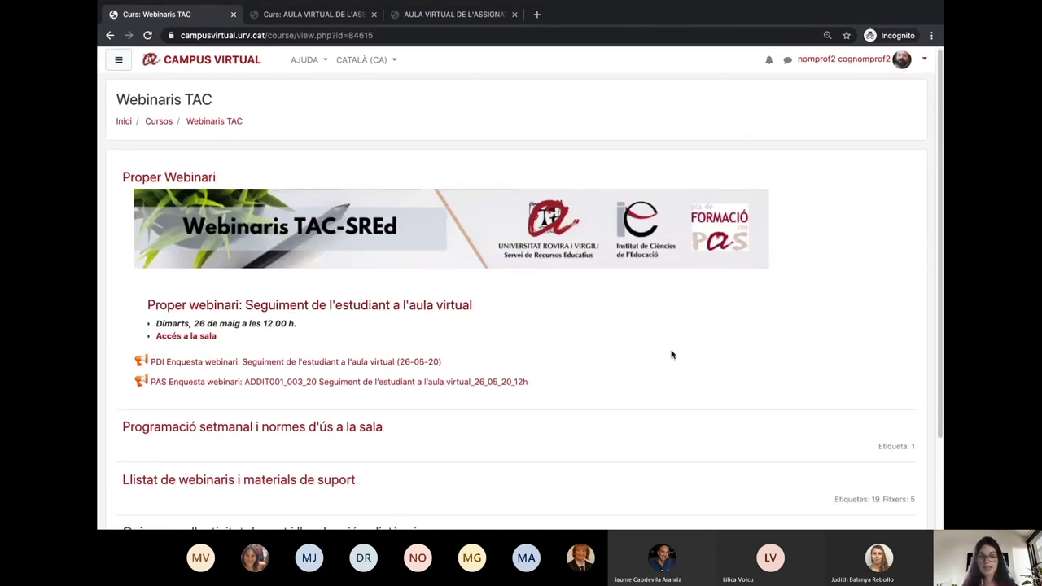
scroll(670, 353, down, 3)
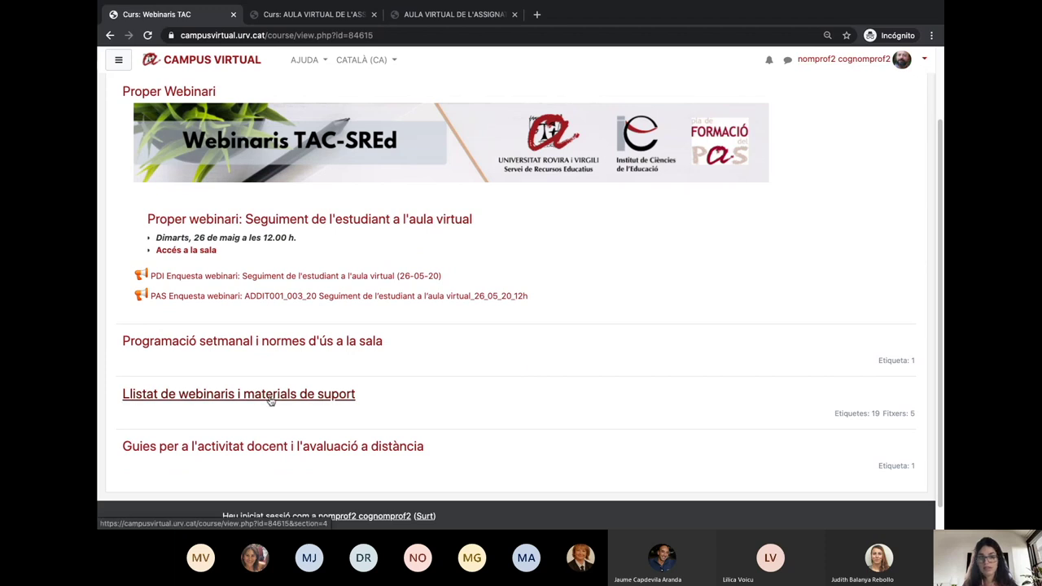
click(271, 396)
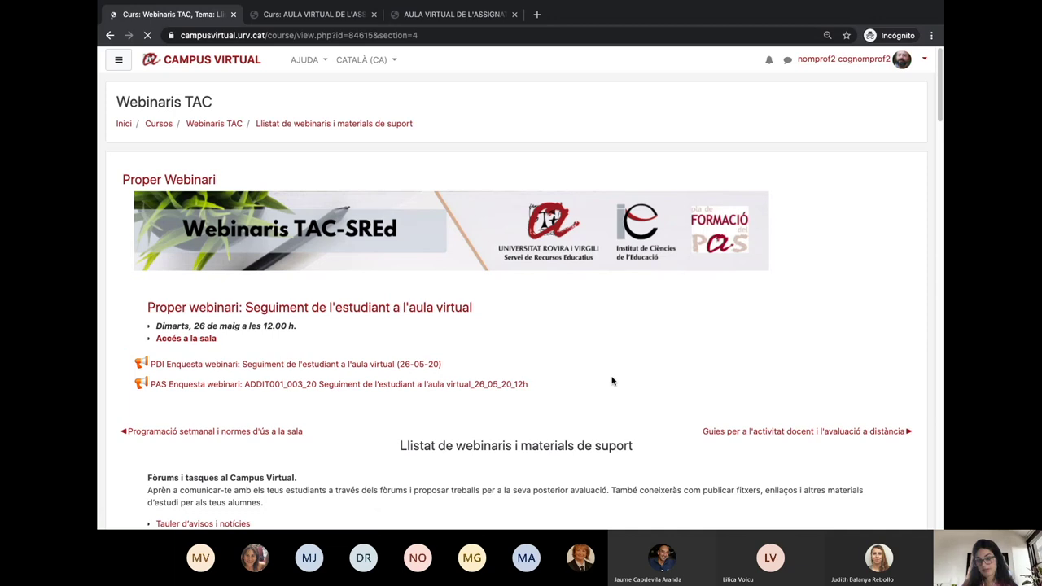
Look through the listed webinars for the support materials and recordings, including those of "Seguiment de l'estudiant a l'aula virtual"
scroll(611, 378, down, 1)
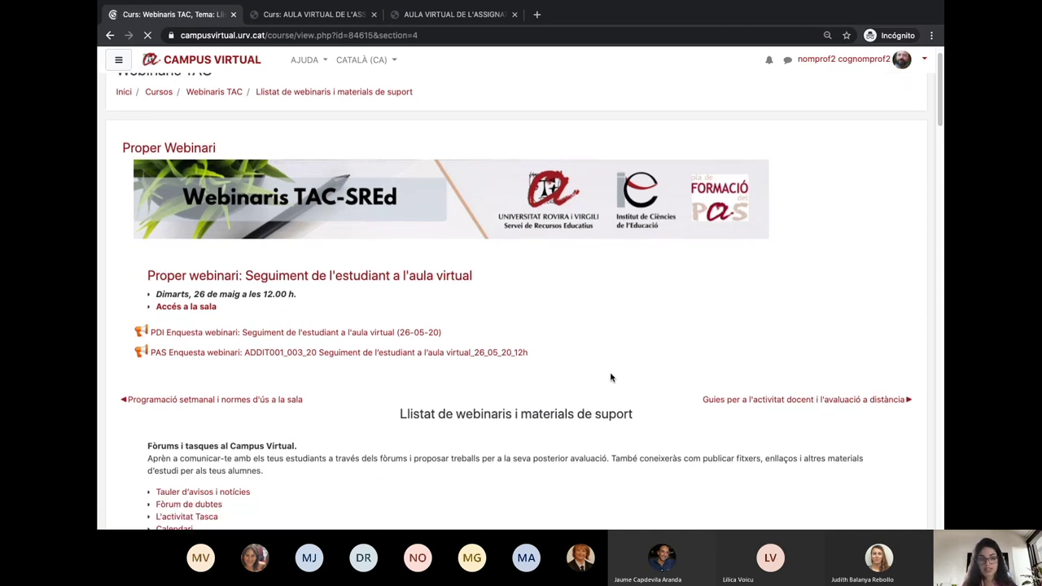
scroll(611, 378, down, 3)
scroll(612, 378, down, 3)
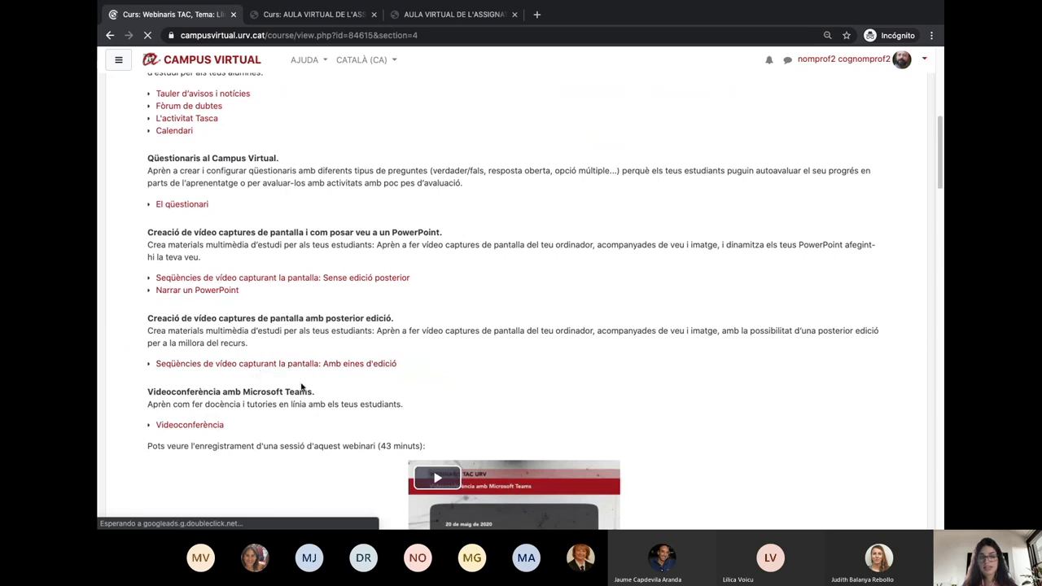
scroll(304, 389, down, 2)
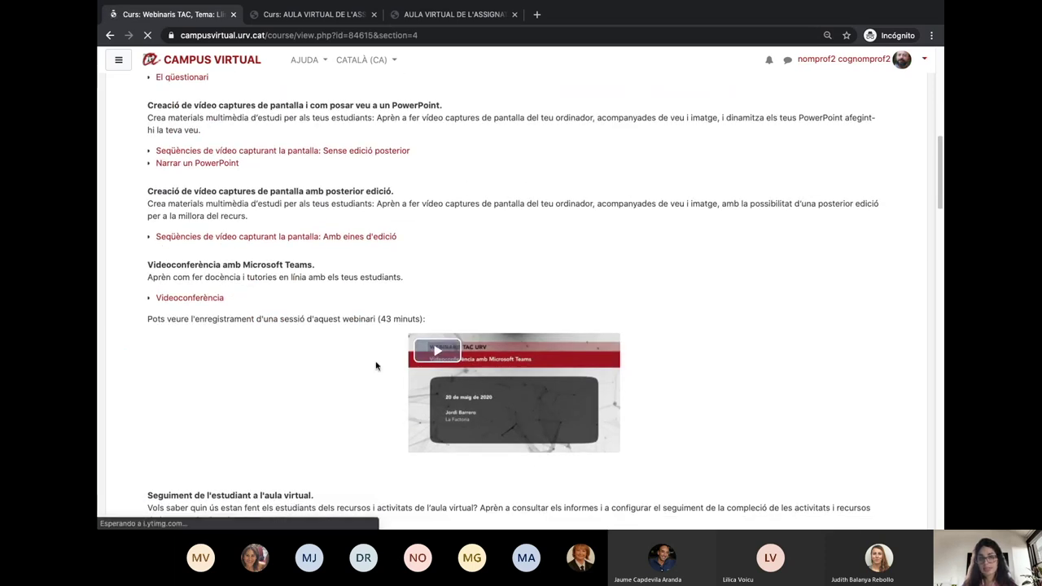
scroll(690, 359, down, 1)
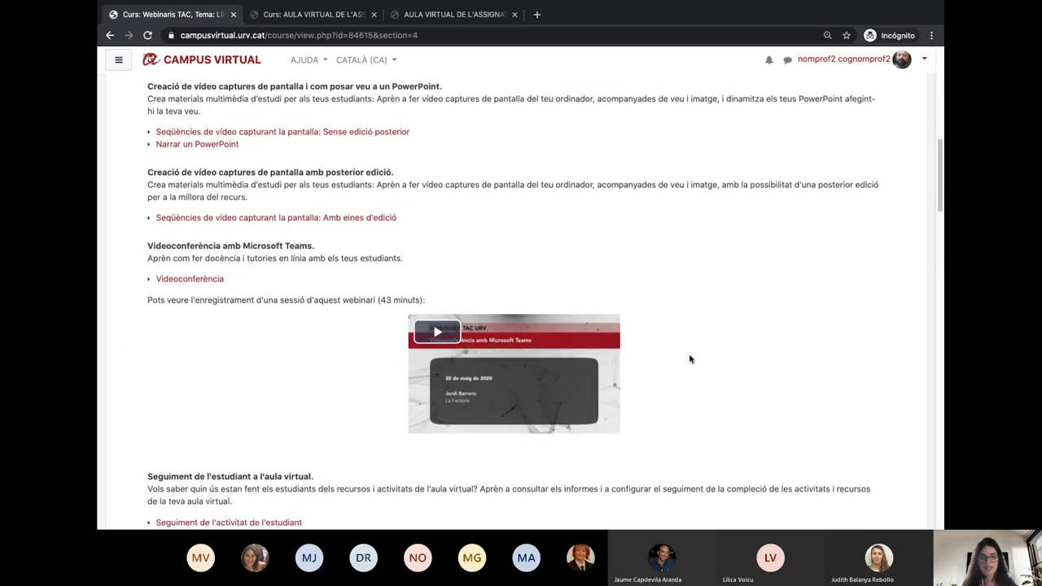
scroll(690, 359, down, 3)
scroll(690, 359, down, 2)
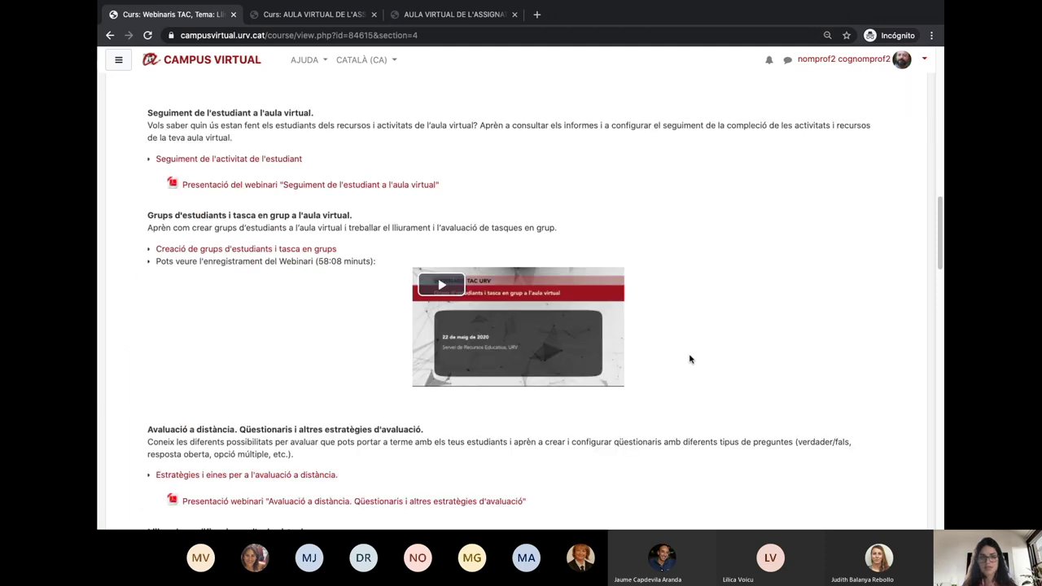
scroll(689, 359, down, 5)
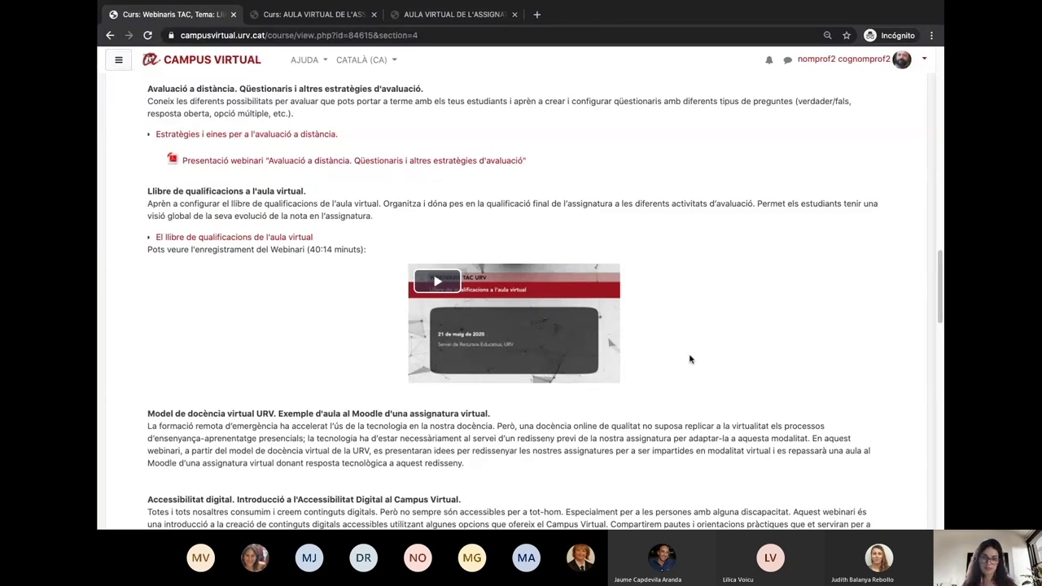
Switch to the Microsoft Teams meeting window
mouse_move(786, 504)
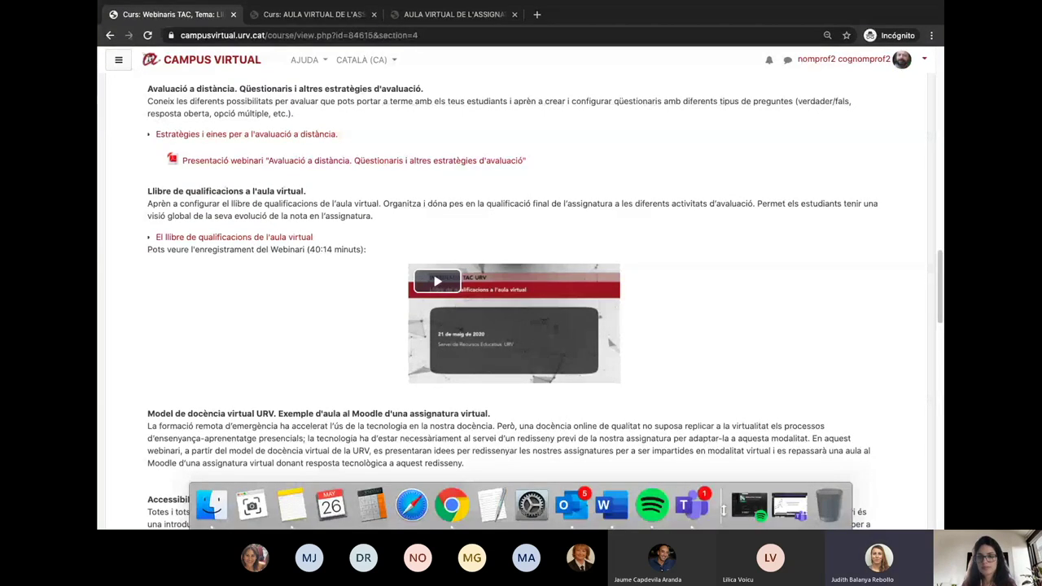
click(694, 506)
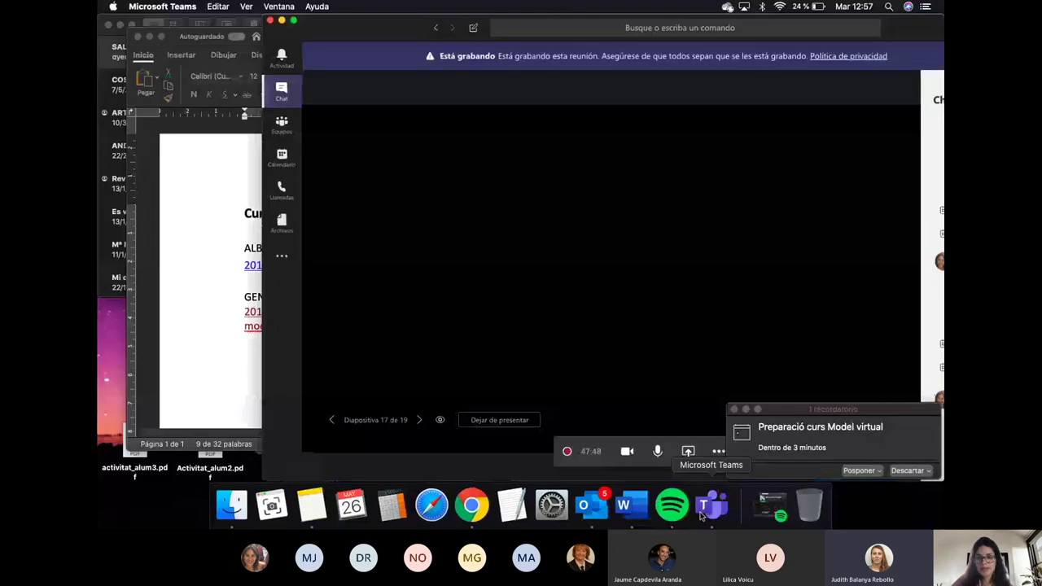